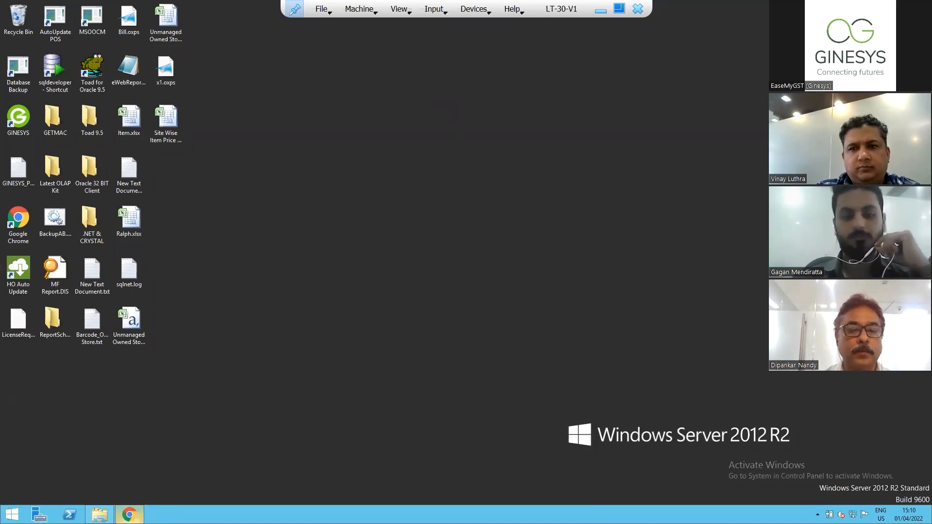
Switch to GINESYS and close the open un-managed site record, discarding its changes.
left_click(129, 514)
left_click(746, 448)
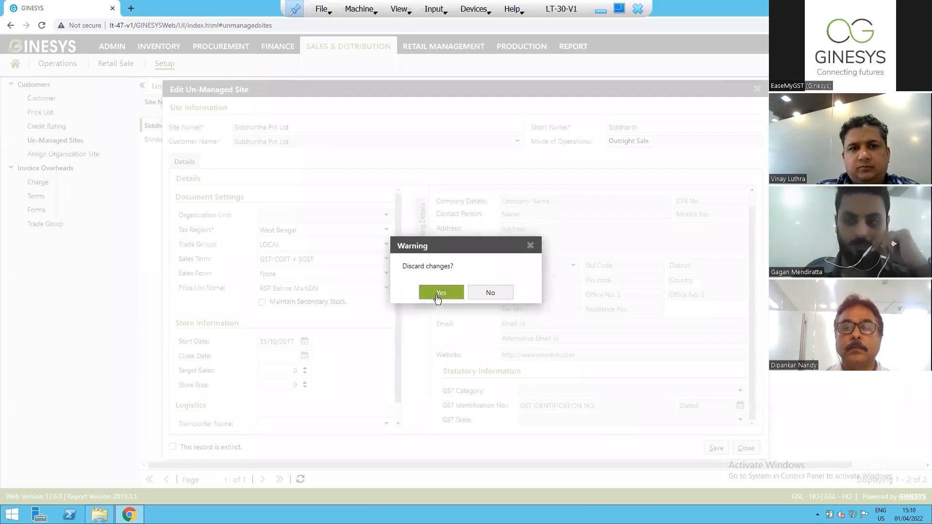
left_click(436, 296)
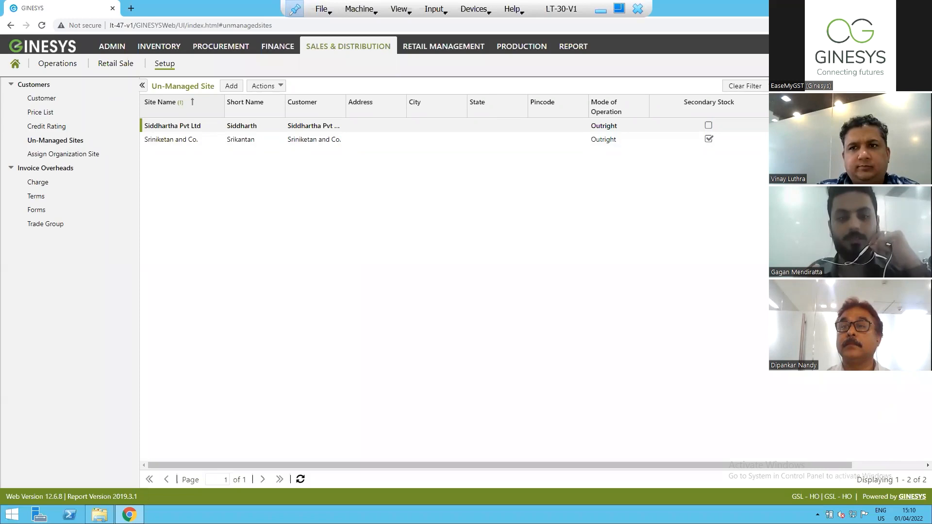
key("super+d")
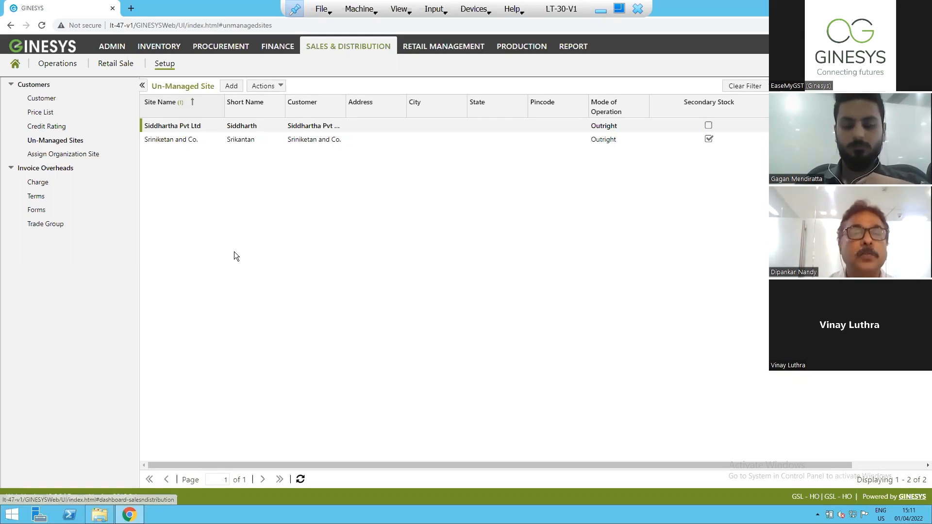
Find the customer Test Supplier (FG), review its general and sales settings, and close the record without saving.
left_click(41, 99)
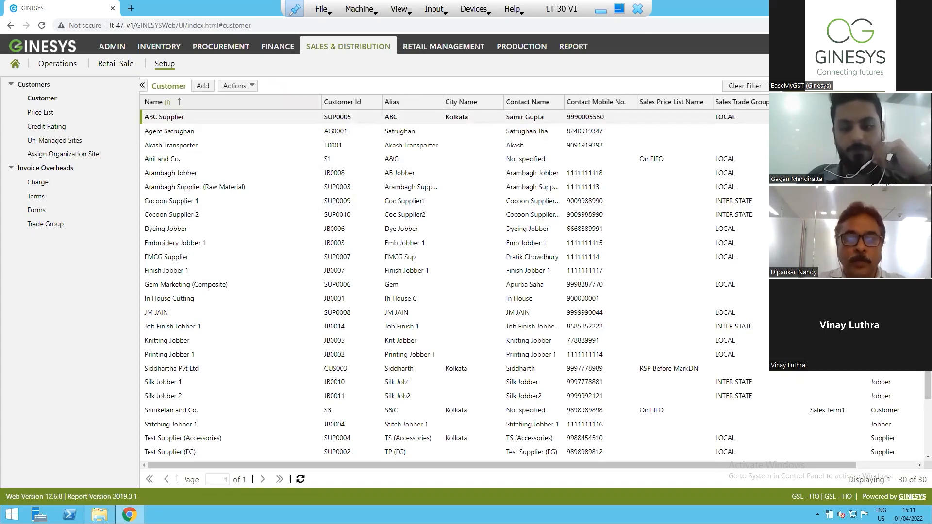
key("Return")
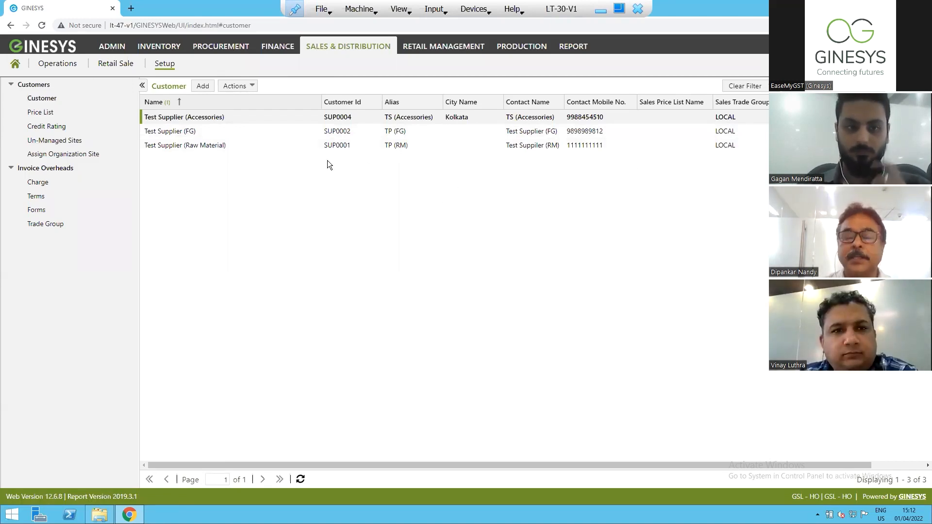
left_click(204, 134)
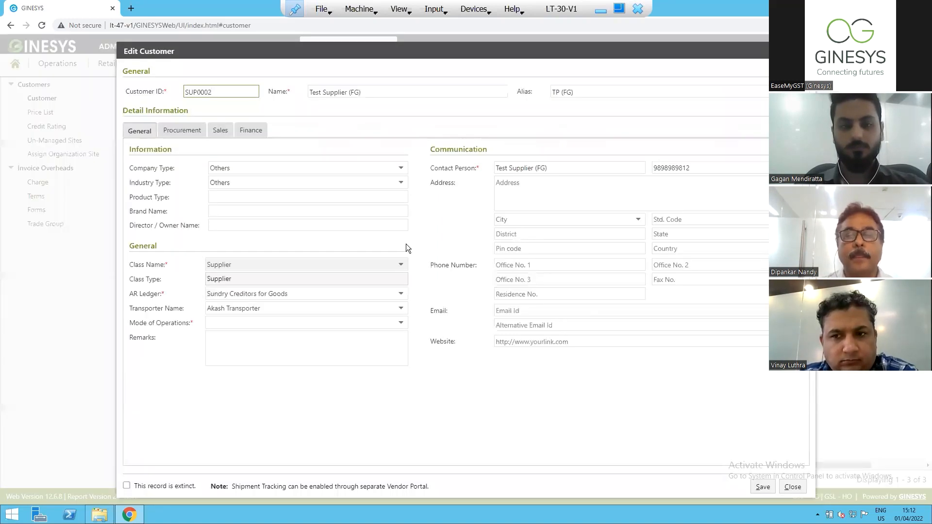
left_click(221, 132)
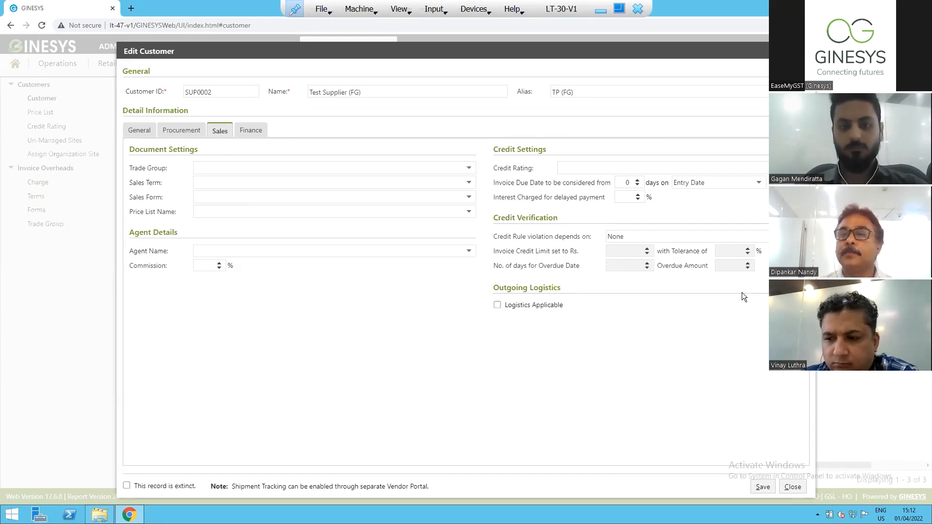
left_click(792, 487)
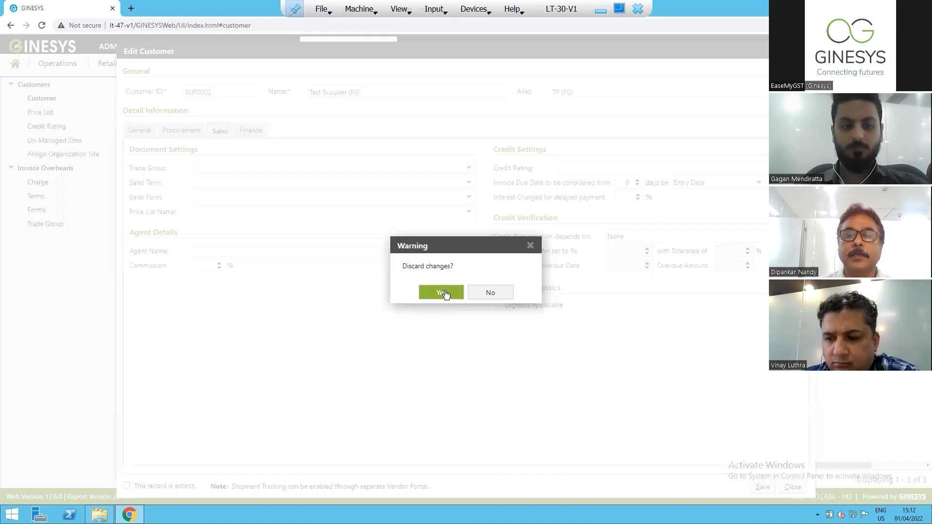
left_click(442, 293)
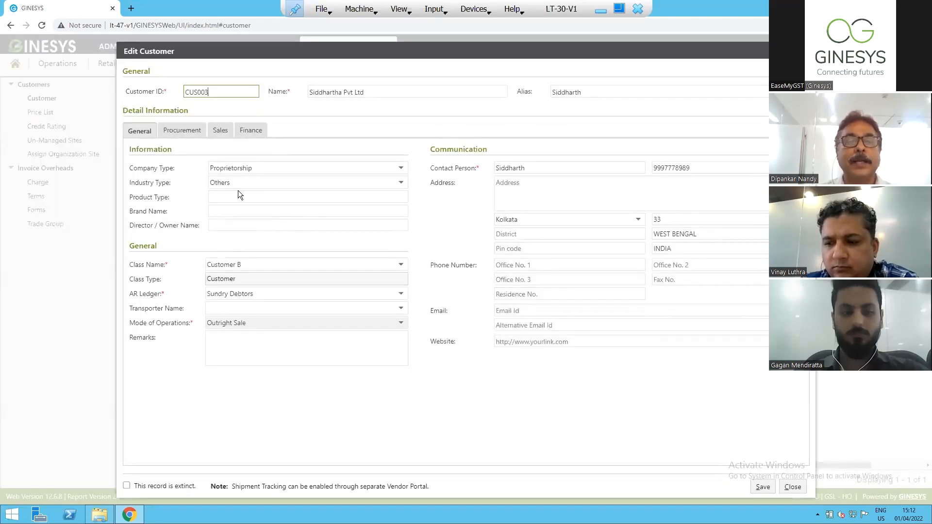
Examine the sales, credit and outgoing logistics settings of customer Siddhartha Pvt Ltd and close the record without saving.
left_click_drag(219, 93, 179, 93)
key("Tab")
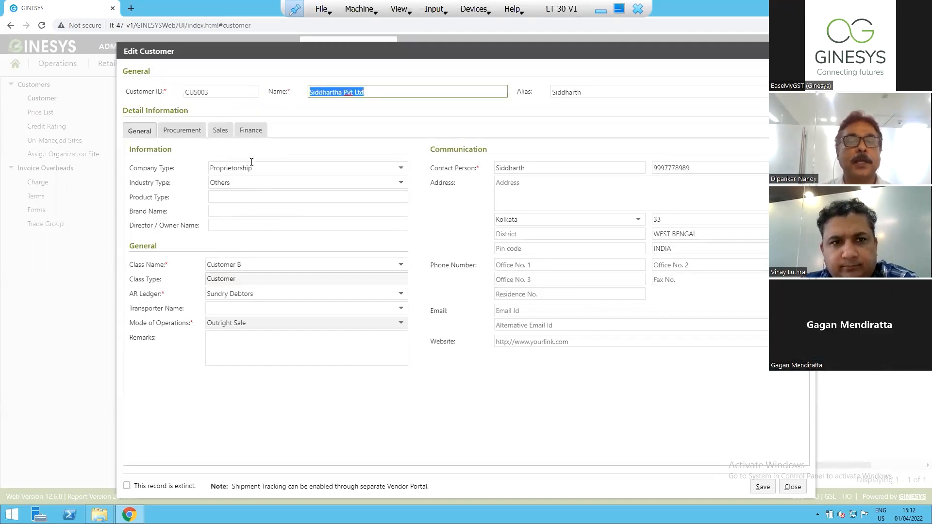
left_click(220, 131)
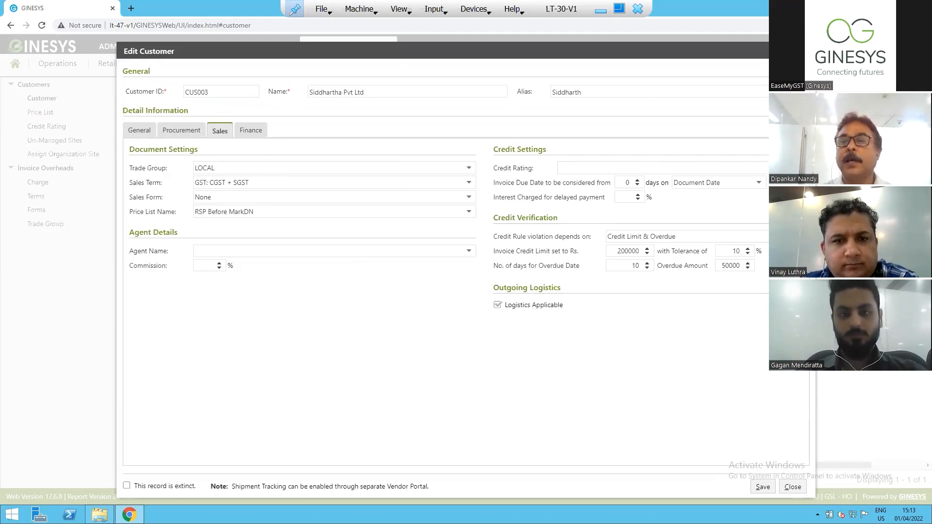
key("Escape")
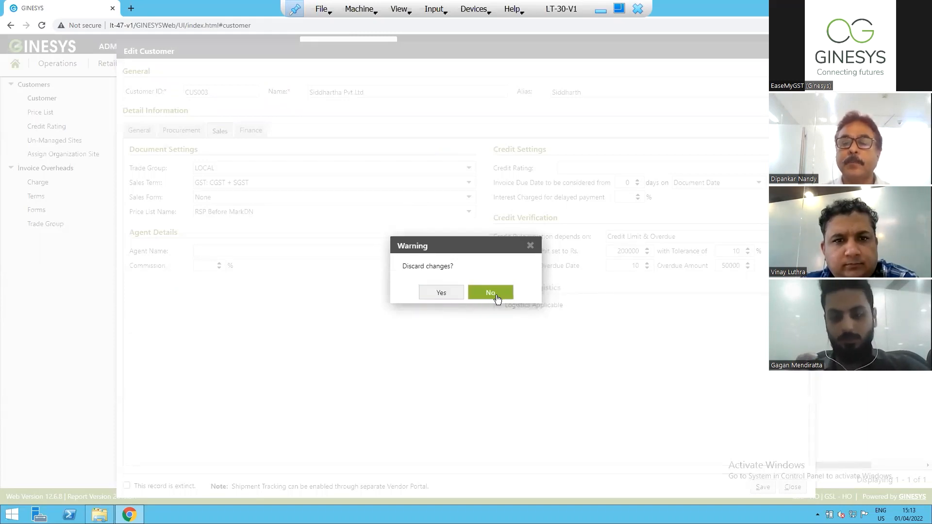
key("Escape")
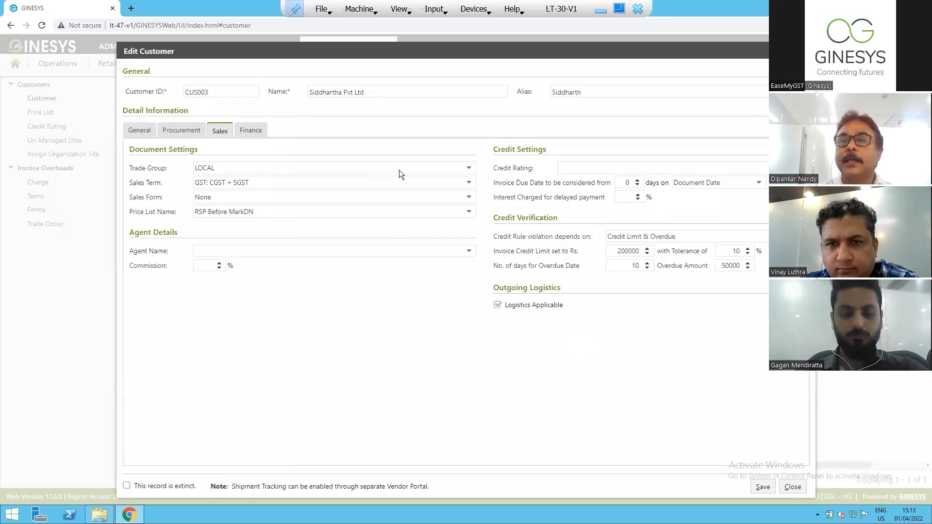
key("Escape")
left_click(425, 288)
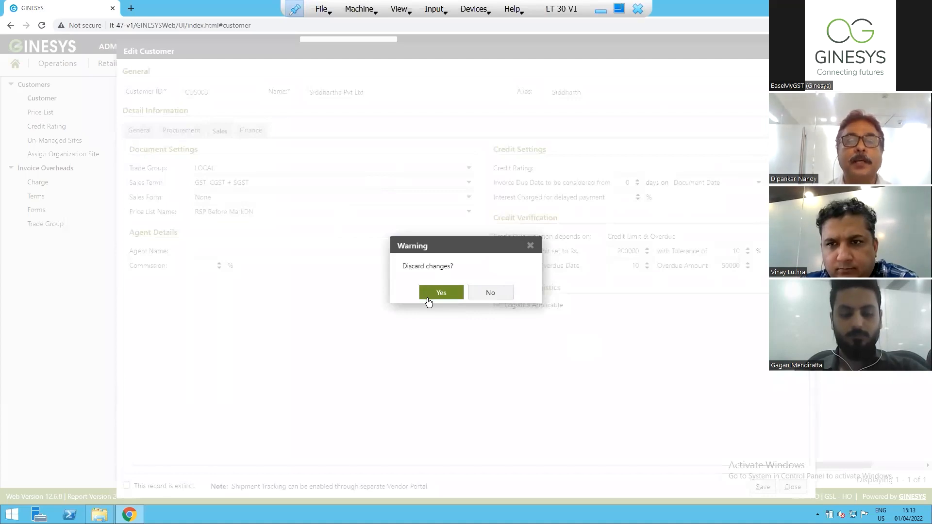
left_click(440, 291)
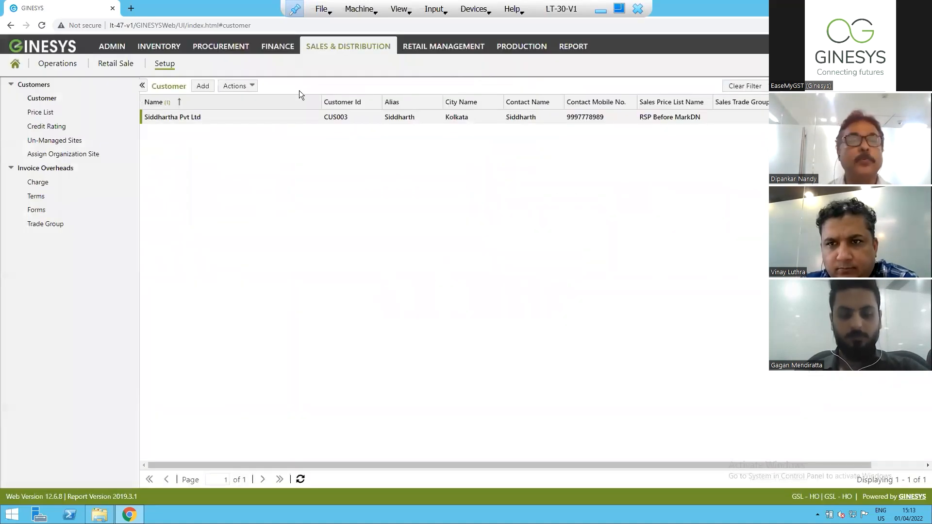
Open the Akash Transporter record from the vendor list in the Procurement setup.
left_click(197, 49)
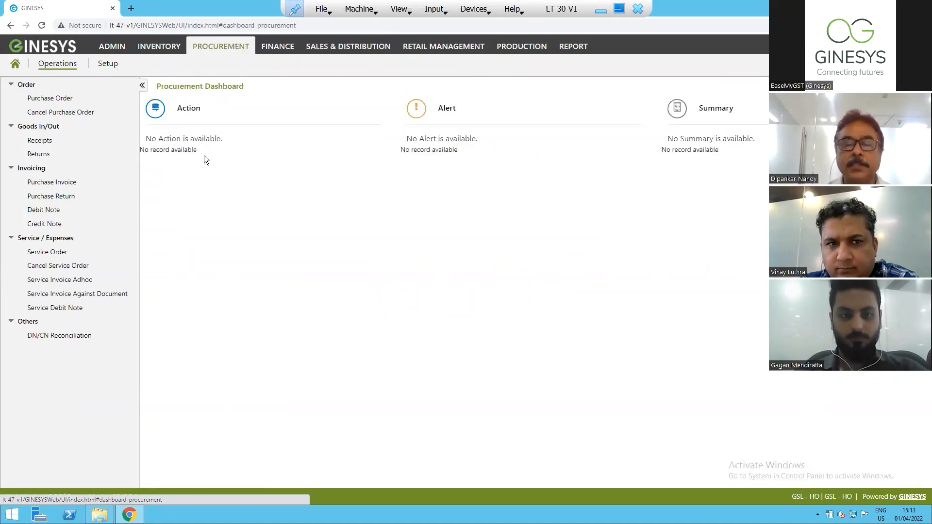
left_click(108, 66)
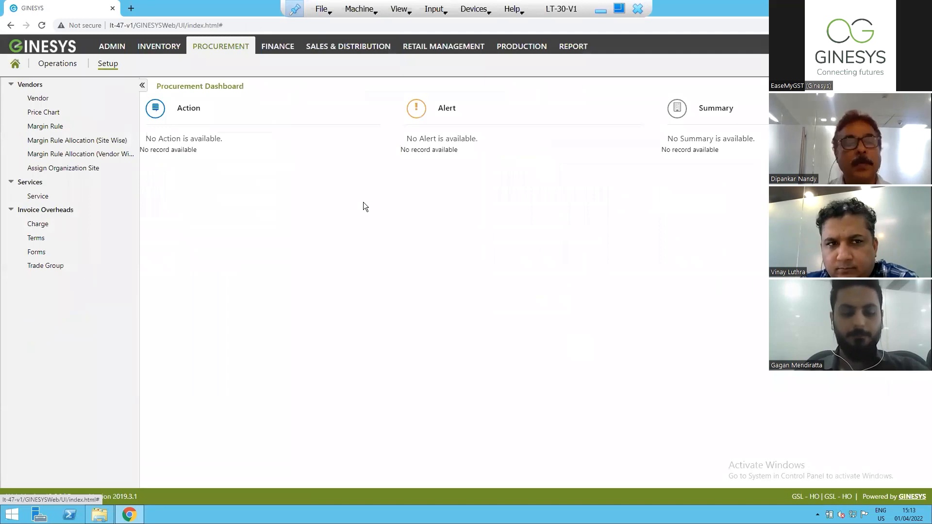
left_click(48, 99)
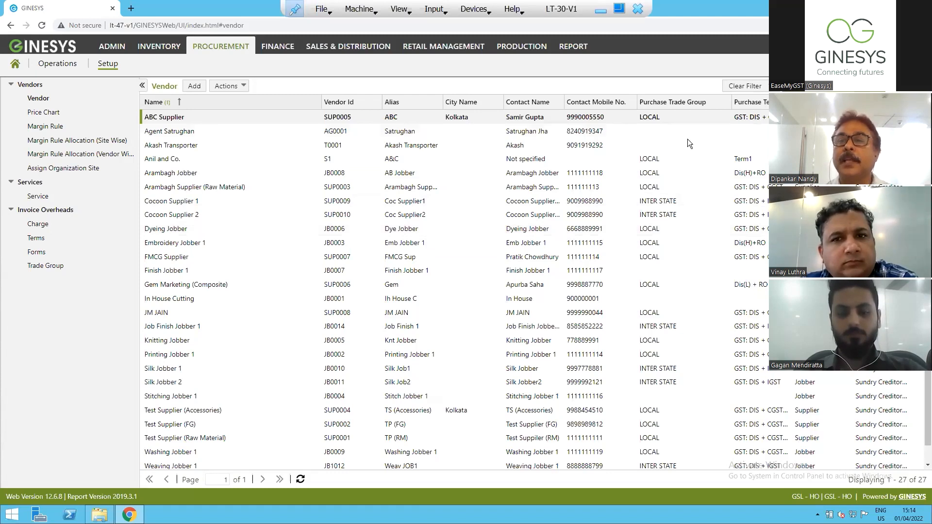
left_click(205, 148)
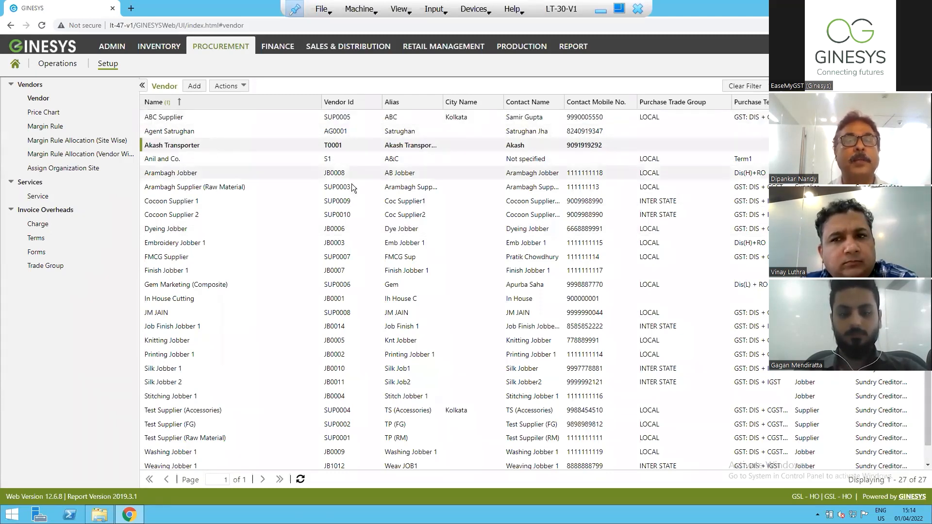
double_click(233, 146)
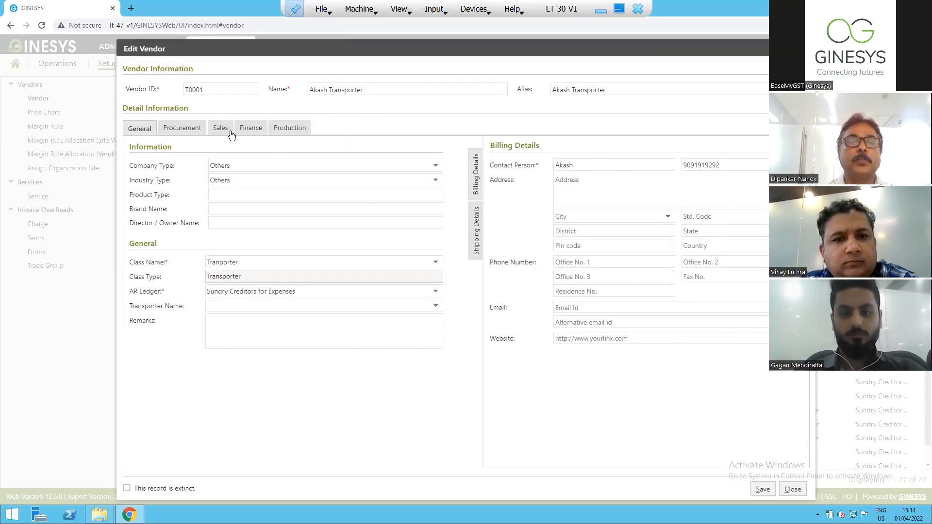
Review the vendor's procurement settings and available class names, and close the record without saving.
left_click(185, 129)
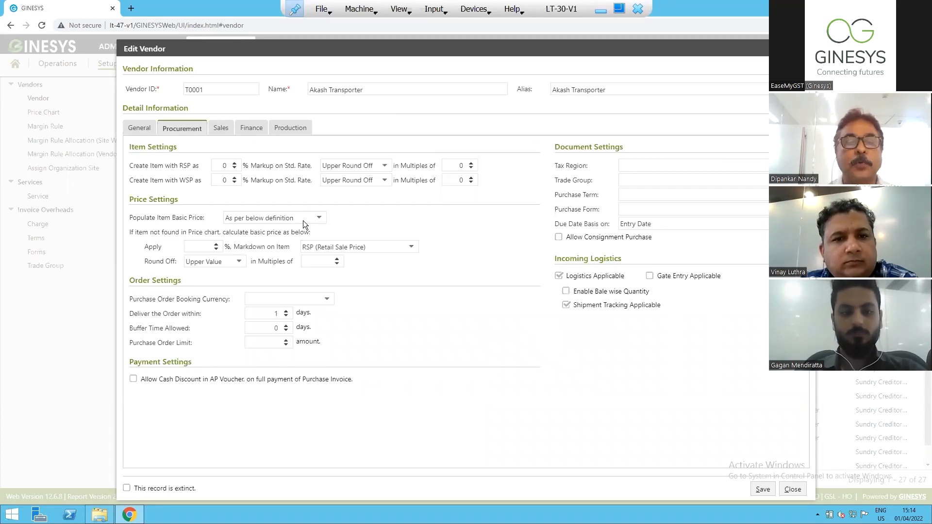
left_click(139, 128)
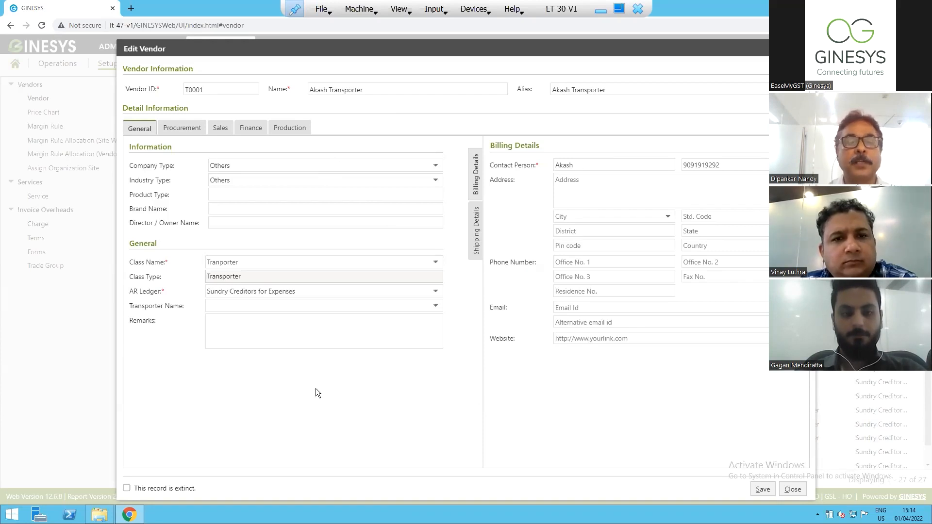
left_click(436, 263)
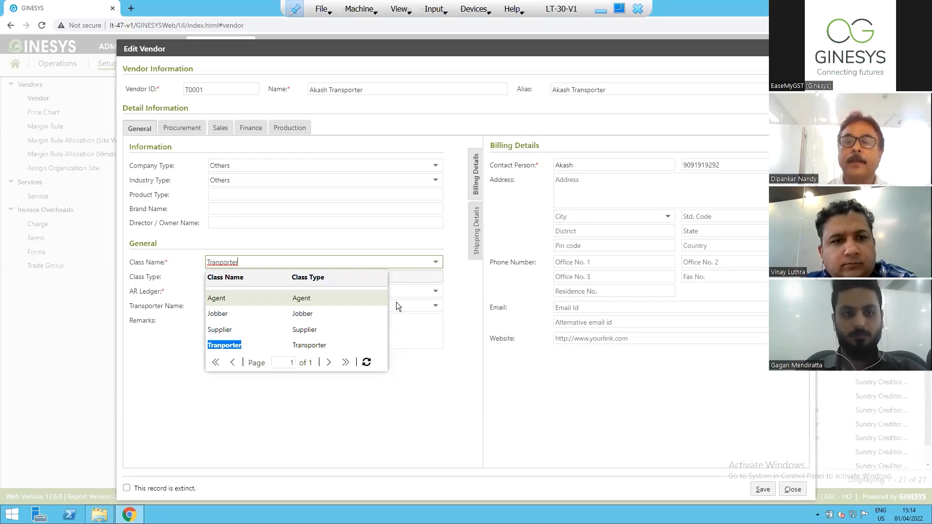
left_click(524, 371)
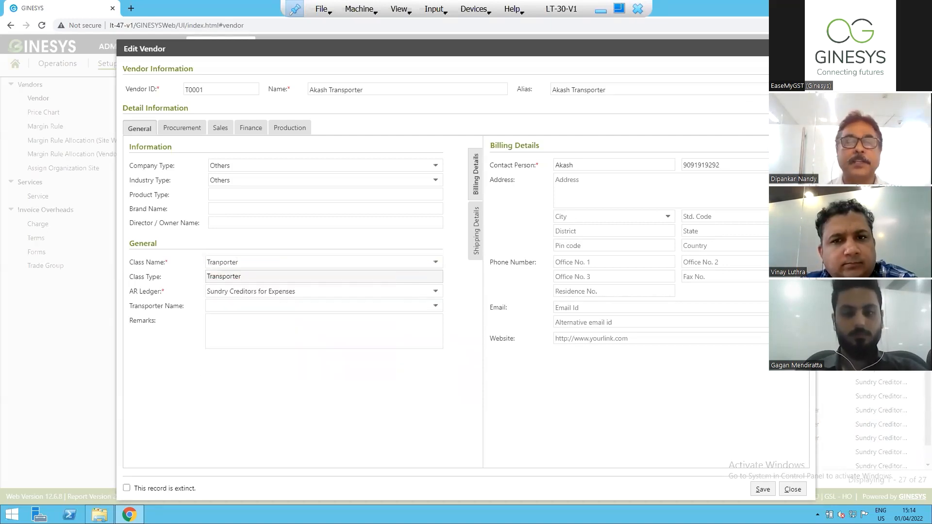
key("Escape")
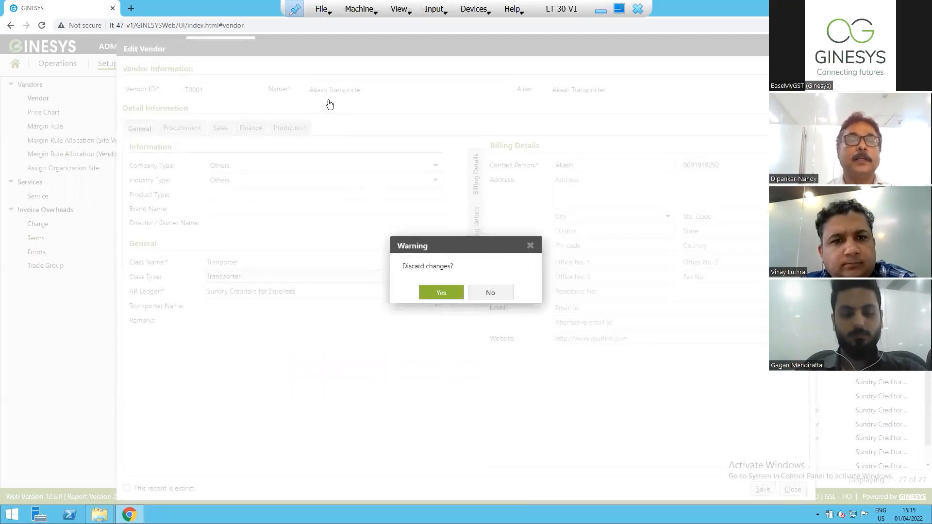
key("Return")
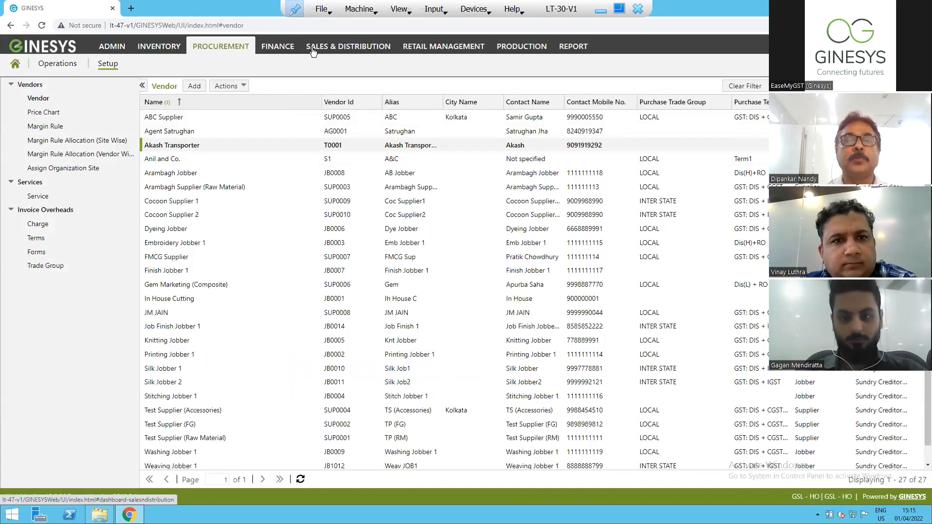
Start a new outgoing LR entry under Inventory logistics.
left_click(160, 46)
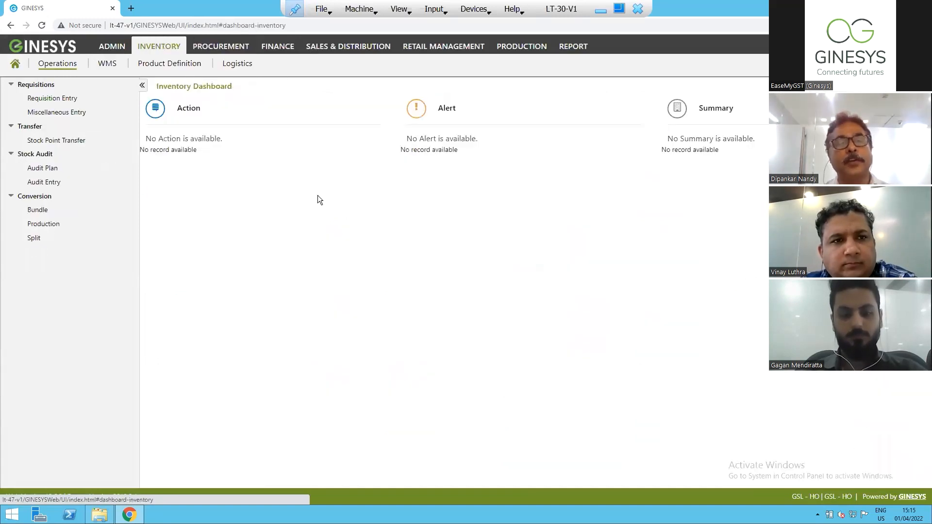
left_click(231, 69)
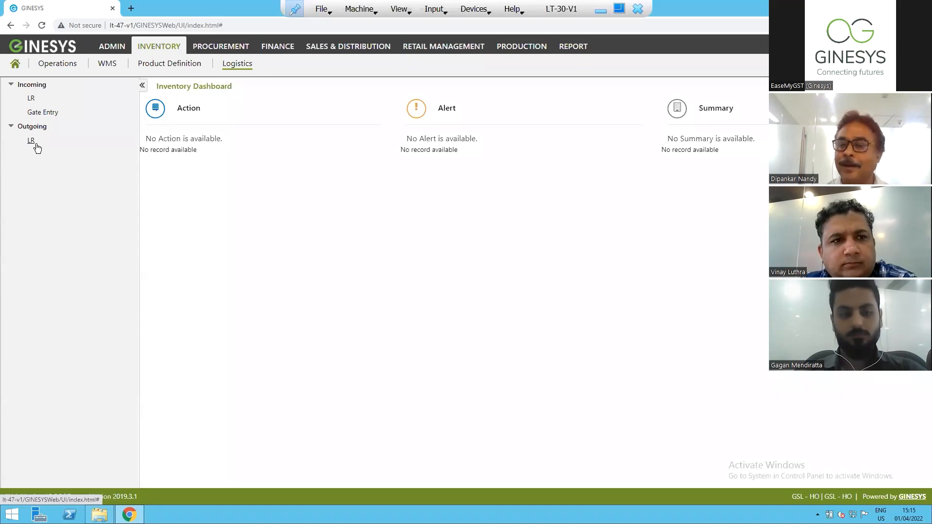
left_click(36, 144)
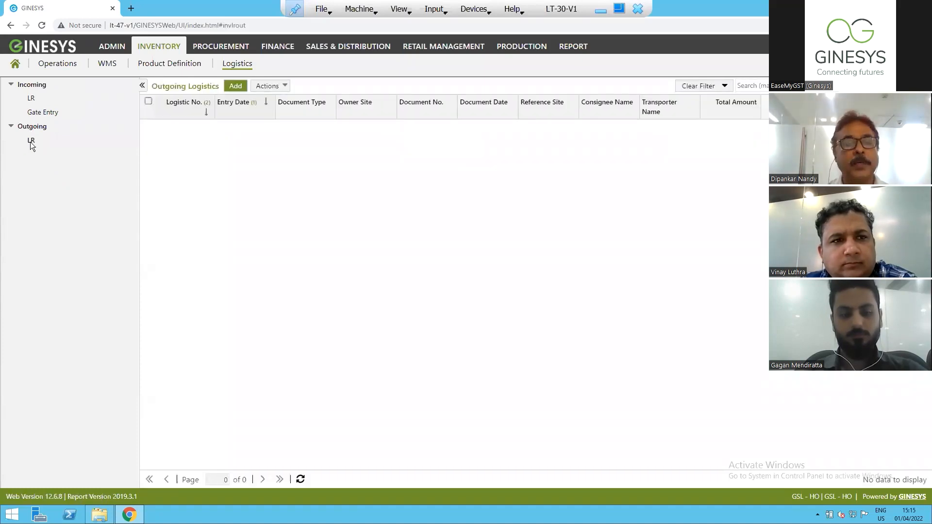
left_click(236, 86)
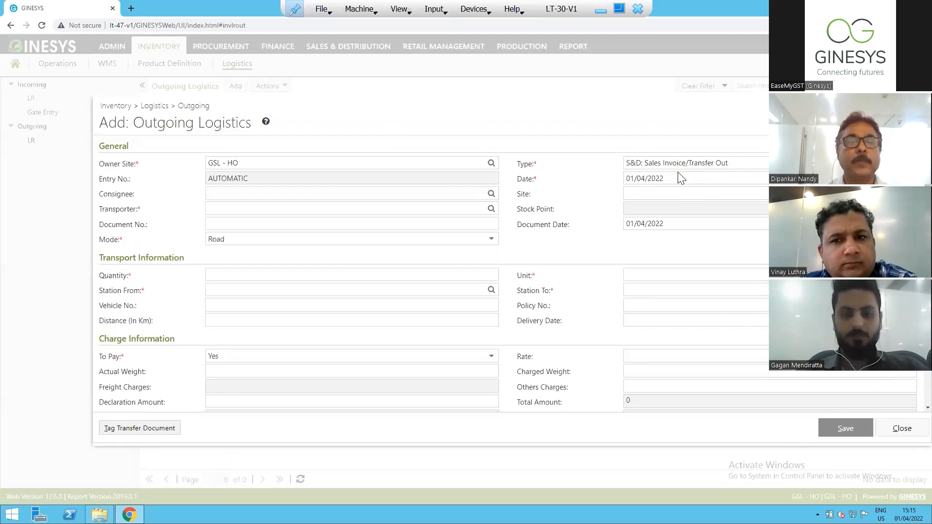
Choose GSL - HO as the owner site of the outgoing logistics entry.
left_click(491, 164)
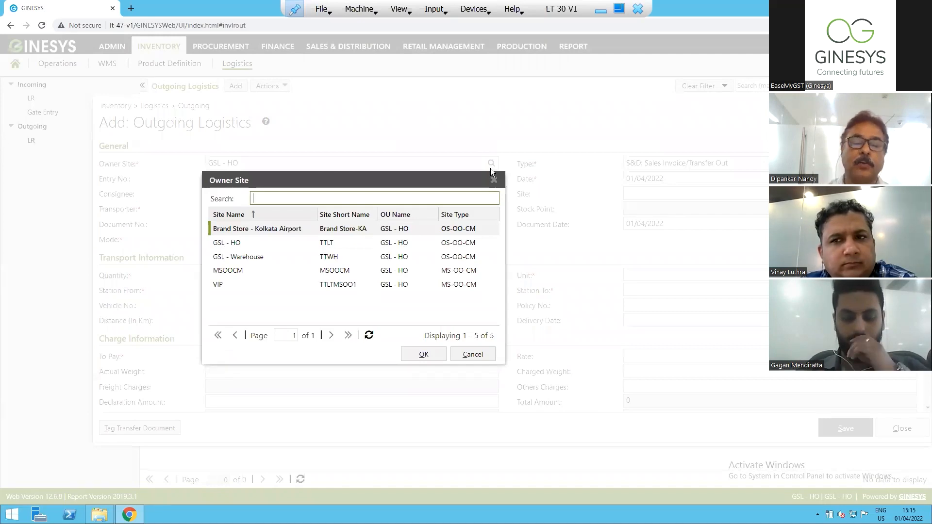
left_click(244, 243)
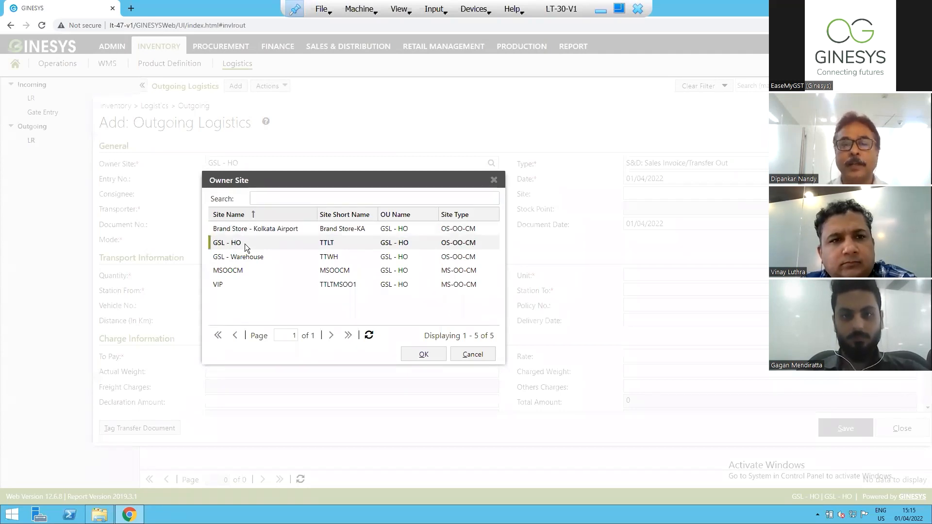
left_click(424, 354)
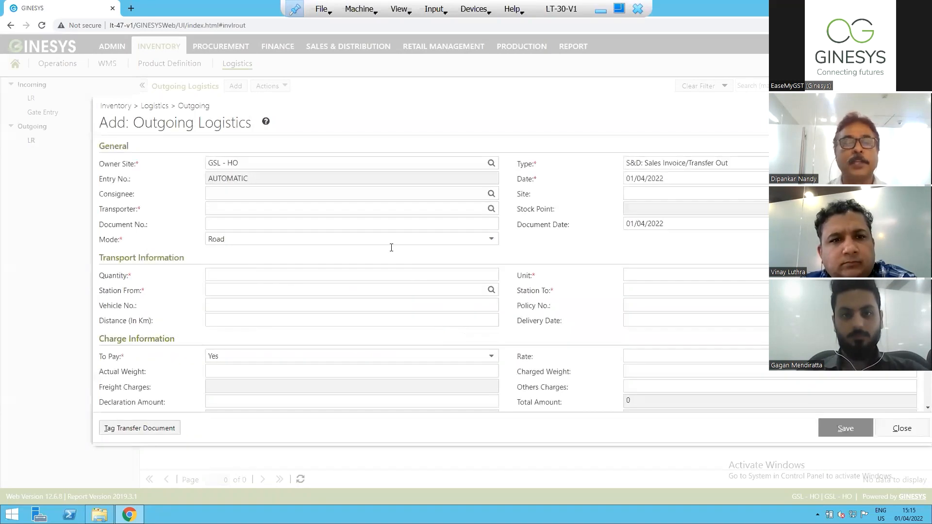
Choose S&D: Sales Invoice/Transfer Out as the type of the outgoing logistics entry.
left_click(741, 165)
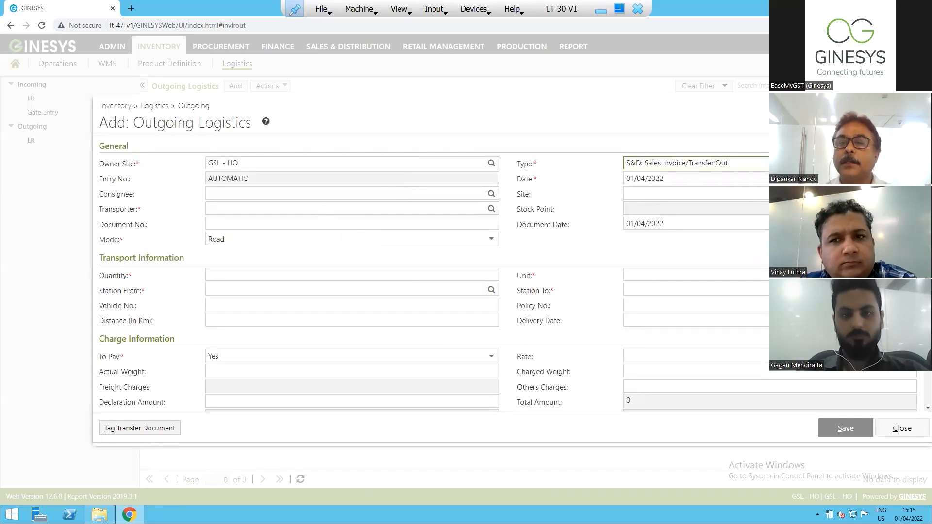
left_click(909, 163)
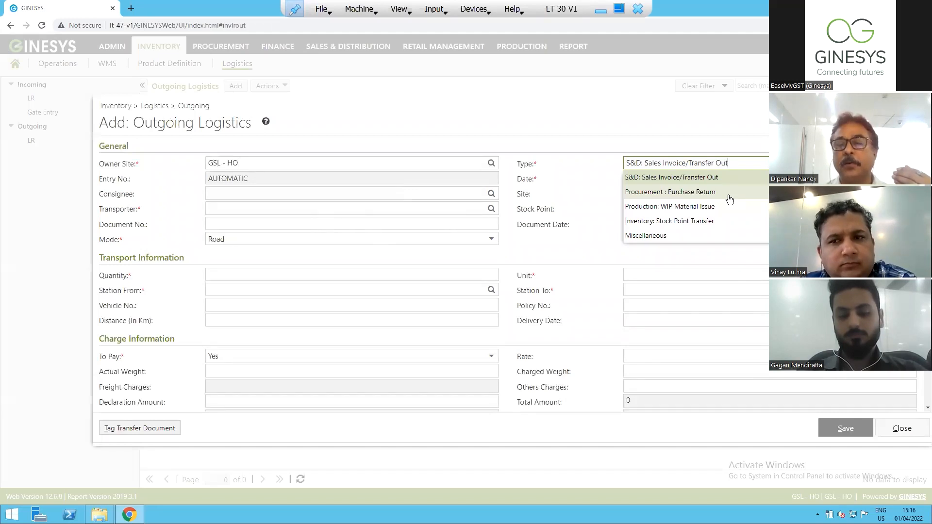
left_click(656, 178)
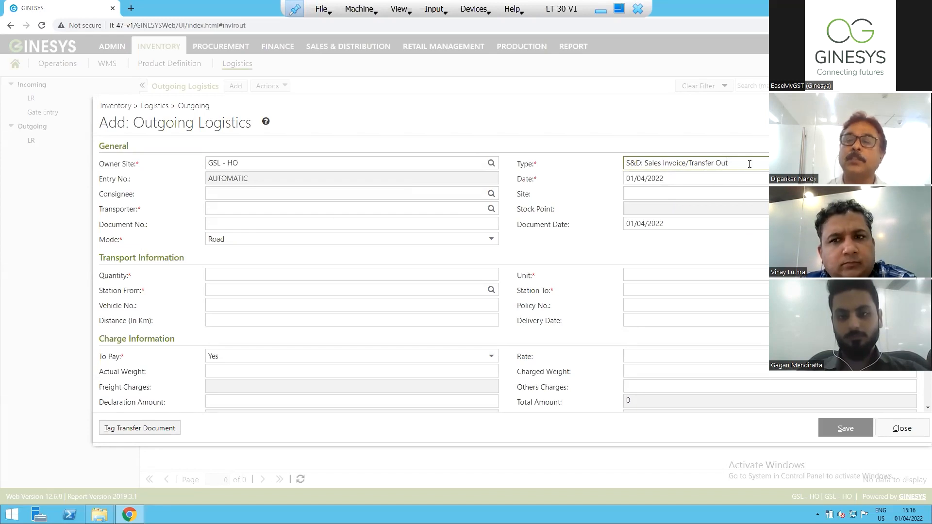
Select Siddhartha Pvt Ltd as the consignee of the outgoing logistics entry.
left_click(233, 192)
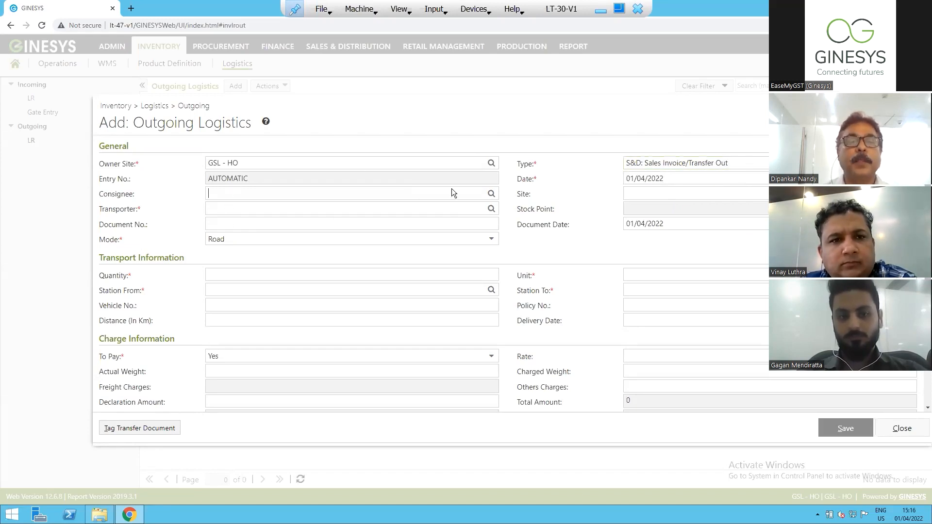
left_click(491, 195)
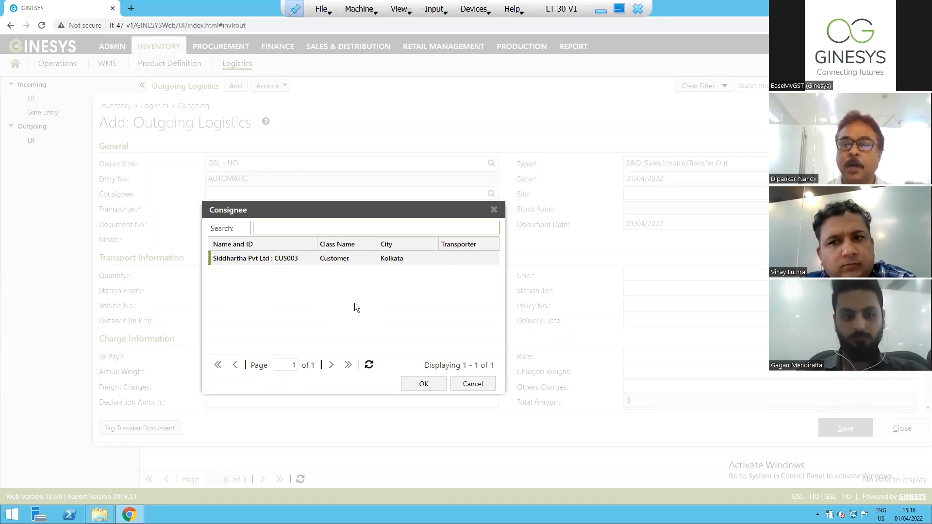
left_click(413, 387)
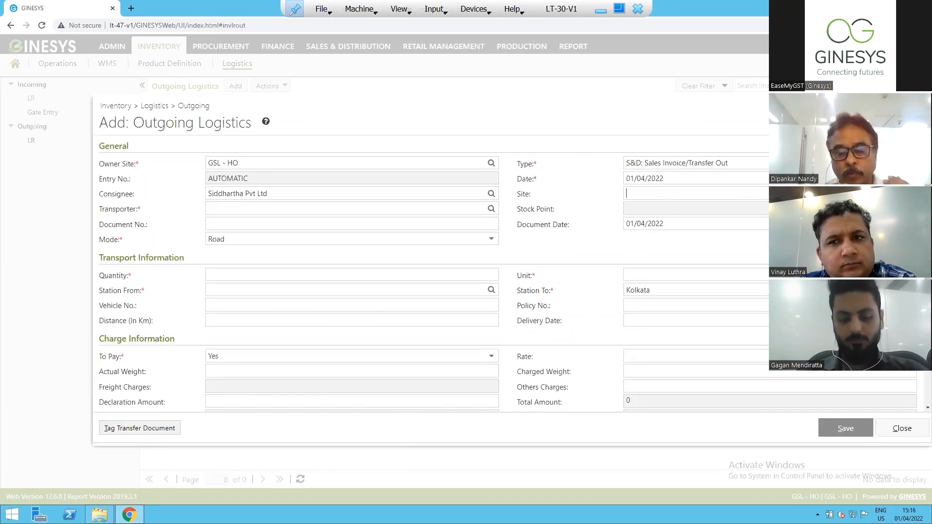
left_click(627, 193)
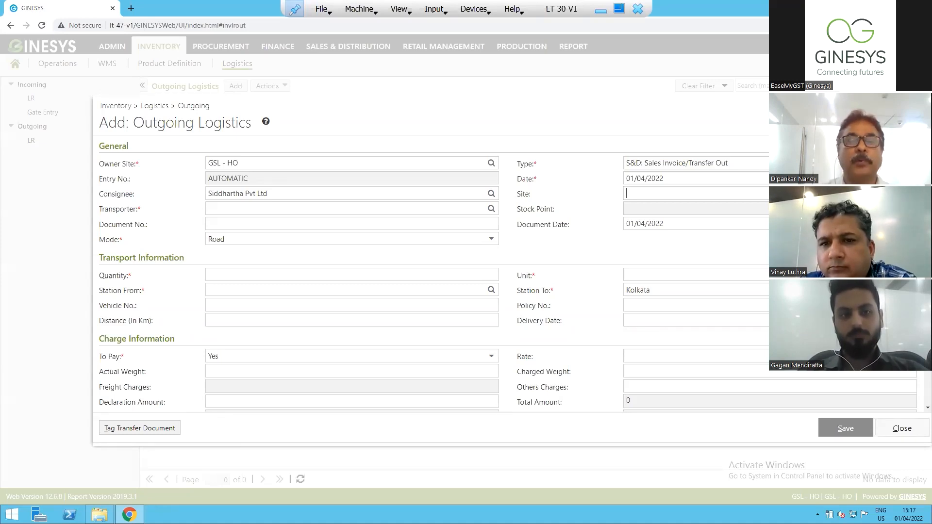
Assign Akash Transporter as the transporter of the outgoing logistics entry.
left_click(295, 209)
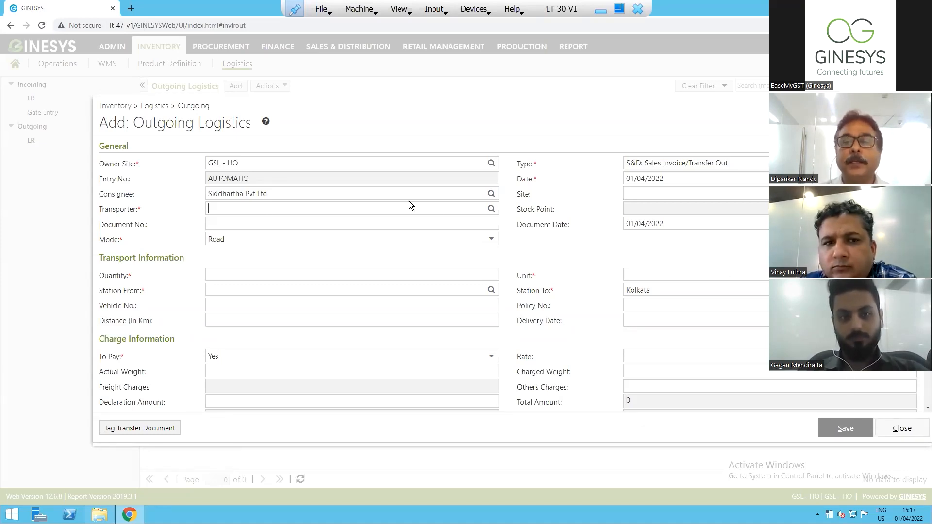
left_click(492, 210)
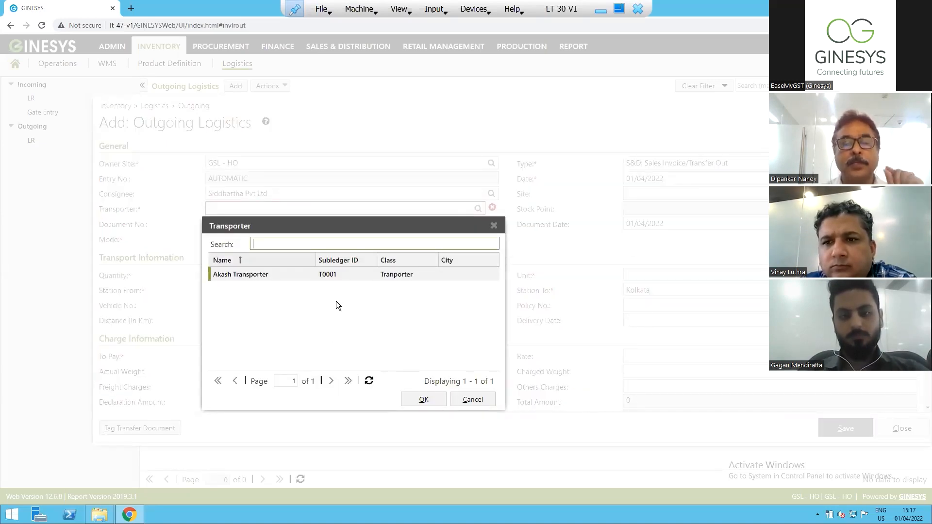
left_click(423, 400)
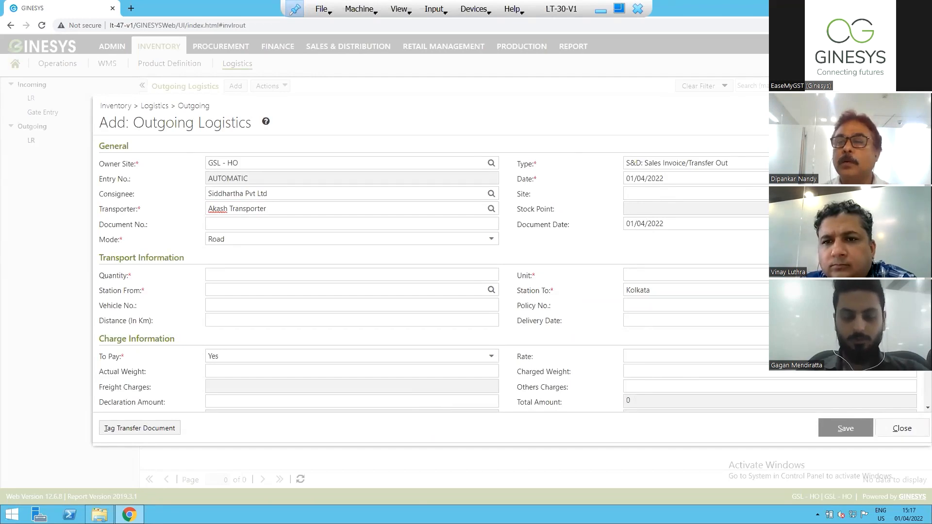
Set the consignee's site to Siddhartha Pvt Ltd in the outgoing logistics entry.
left_click(910, 194)
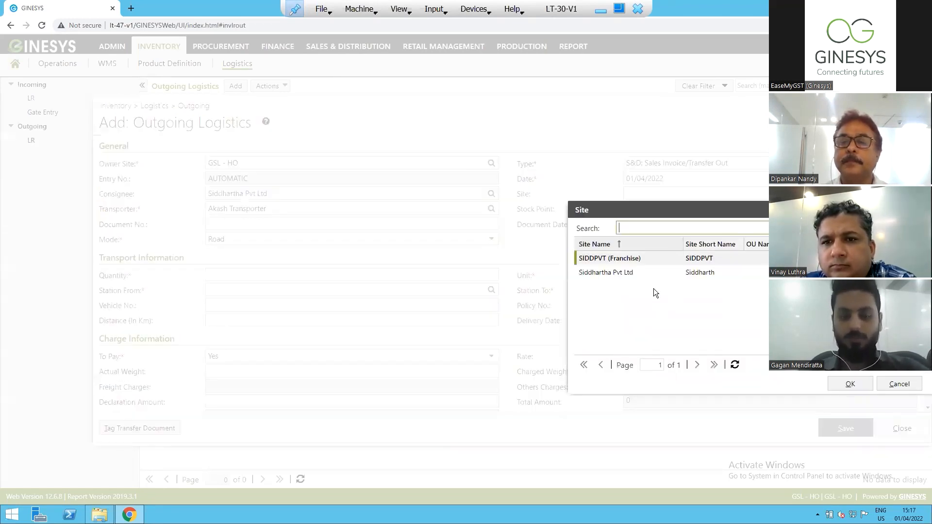
left_click(617, 273)
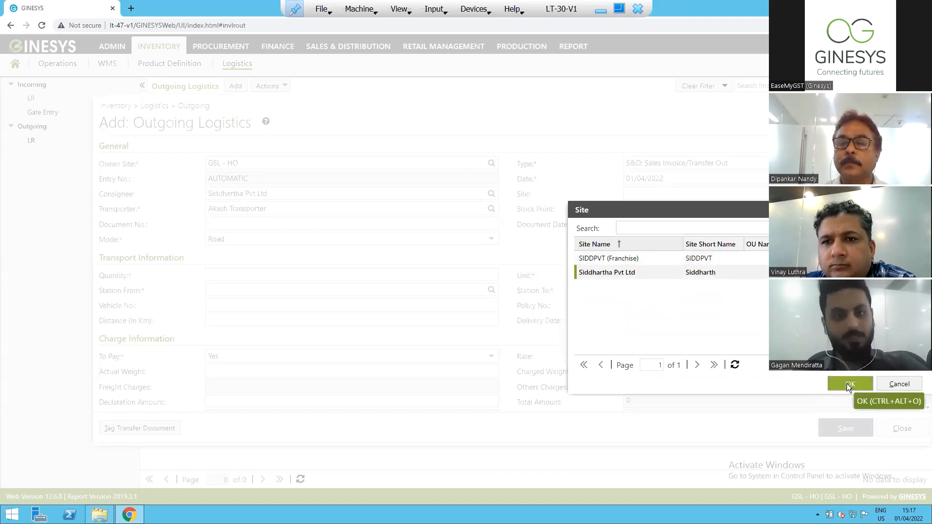
left_click(849, 385)
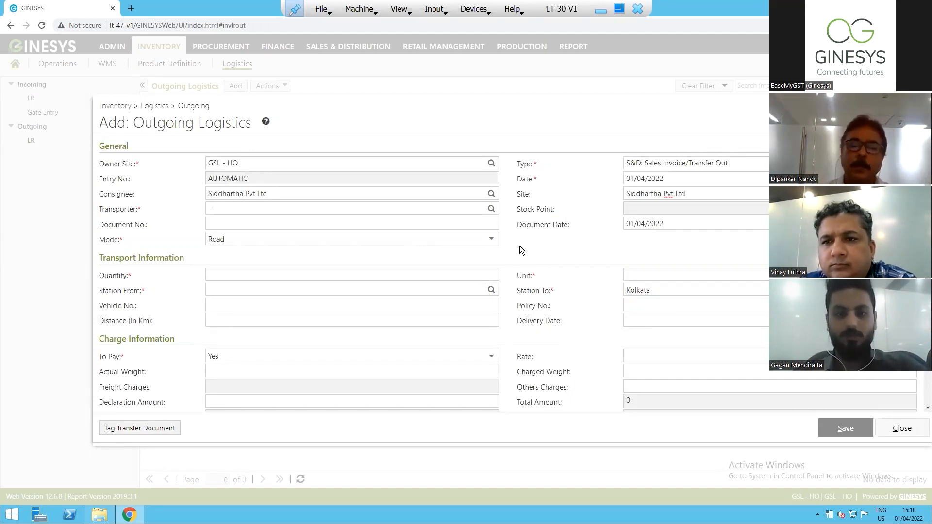
Duplicate the browser tab and open the vendor list of the Procurement setup in the copy.
right_click(47, 11)
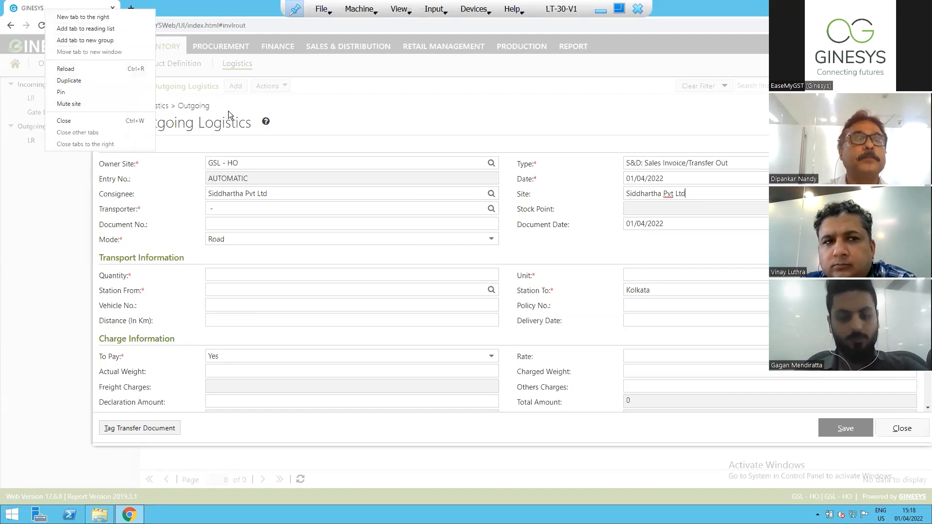
left_click(75, 80)
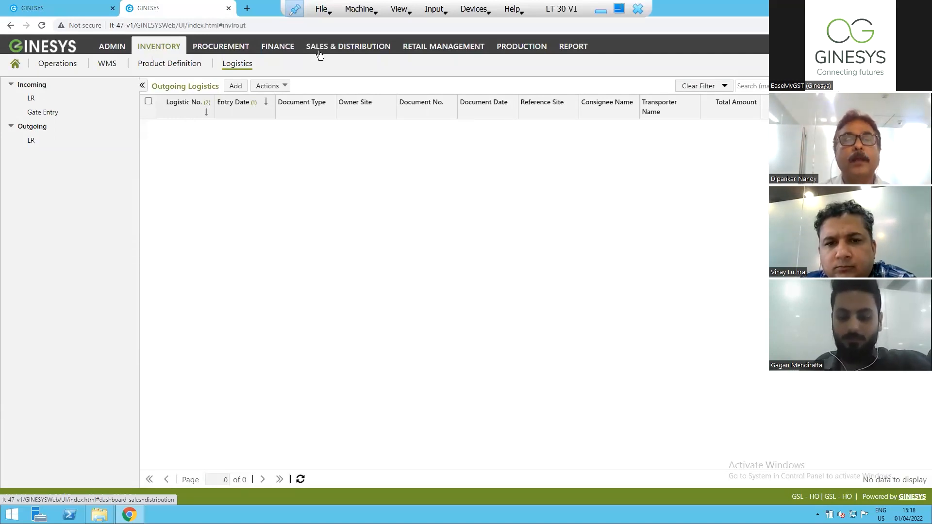
left_click(320, 49)
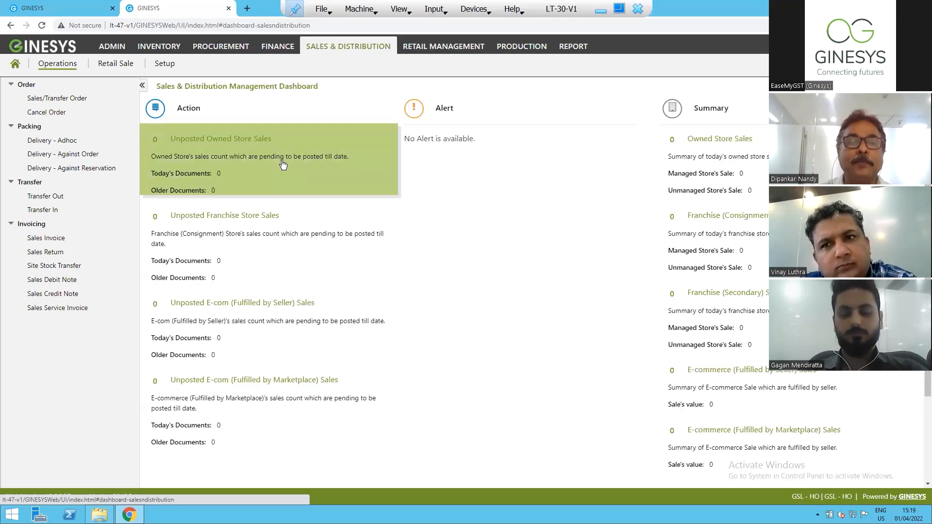
left_click(164, 63)
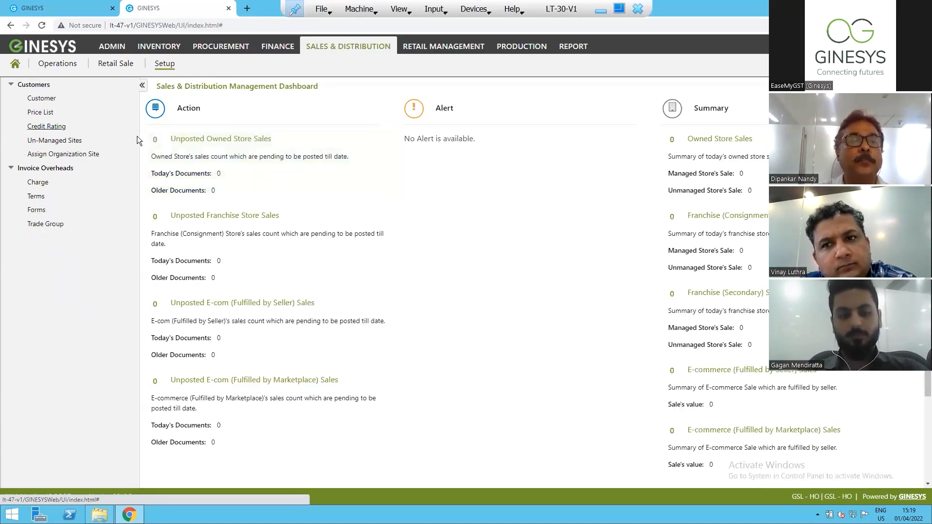
left_click(221, 46)
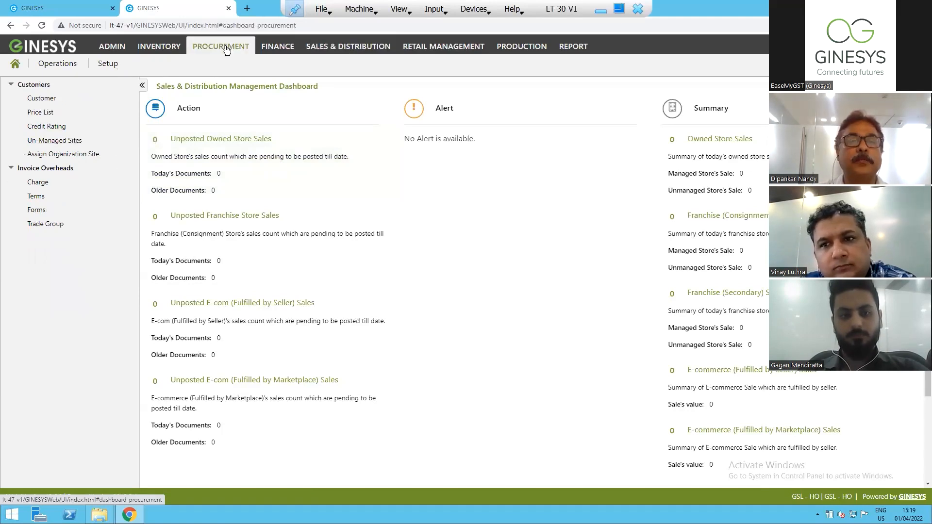
left_click(108, 64)
left_click(38, 98)
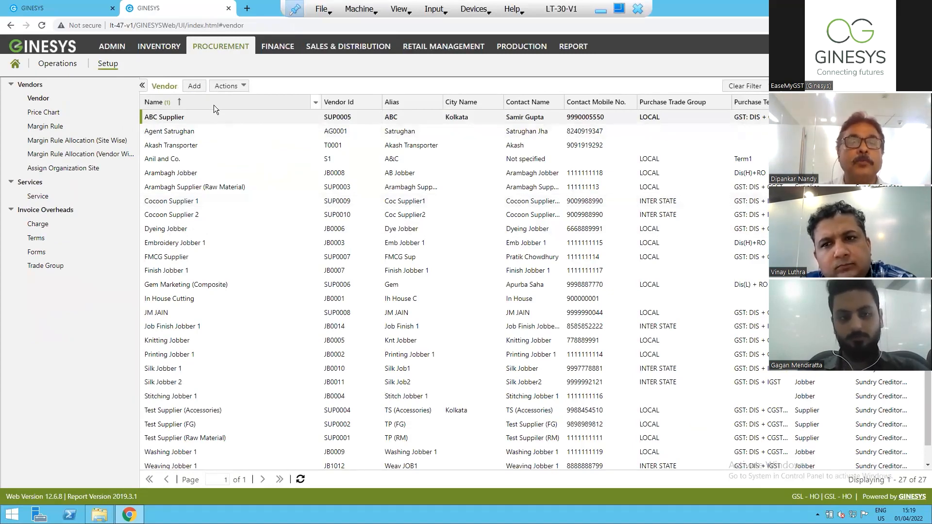
Start a new vendor record with the vendor ID TRAN101.
left_click(195, 86)
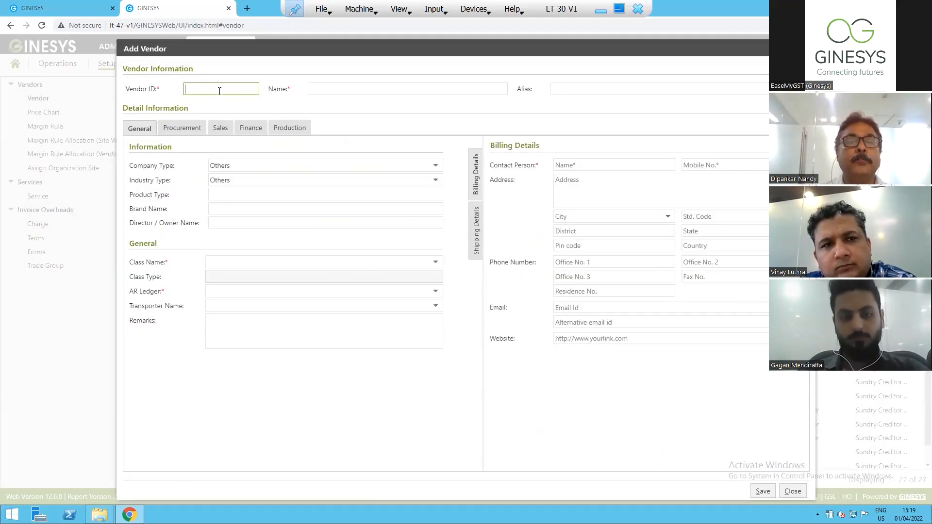
type("TRAN101")
Enter ABC Company as the new vendor's name.
left_click(364, 88)
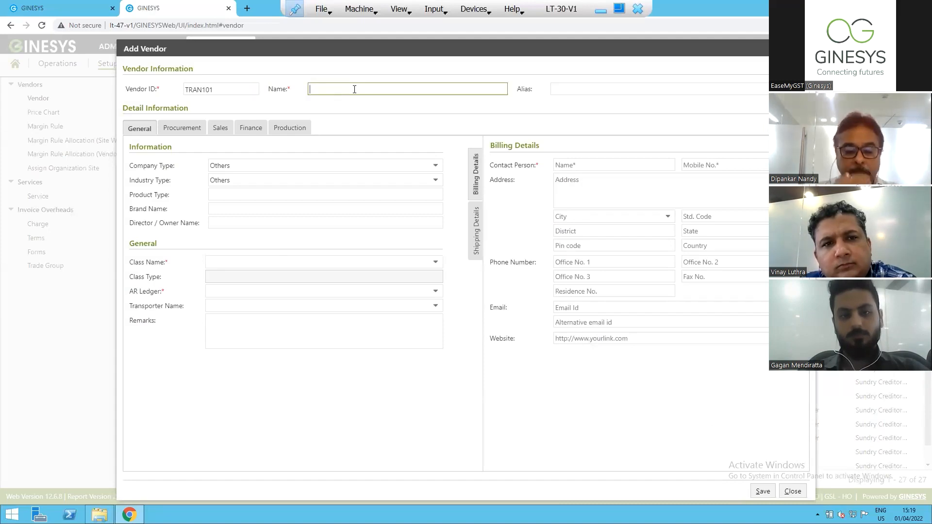
type("T")
key("BackSpace")
type("ABC Company")
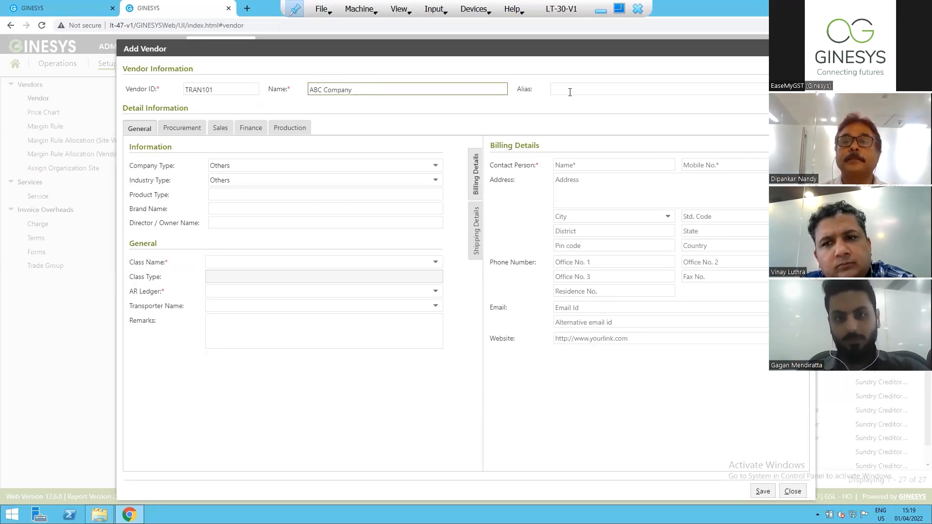
Replace the new vendor's name with Own Transporter.
left_click_drag(364, 90, 188, 86)
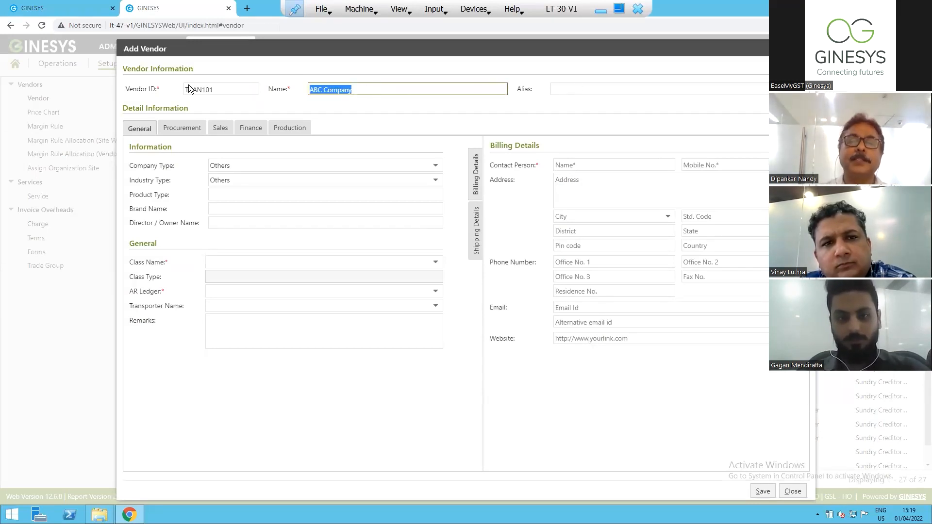
type("Own")
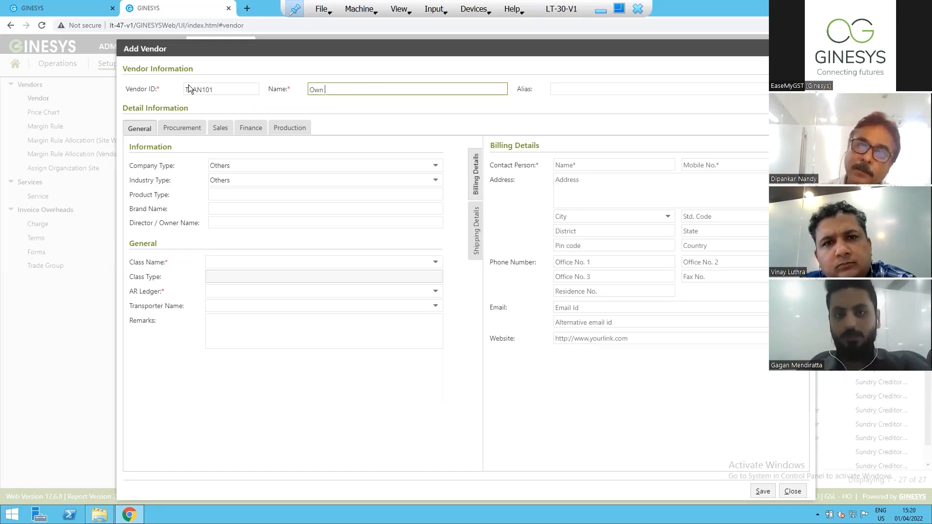
type("Trans")
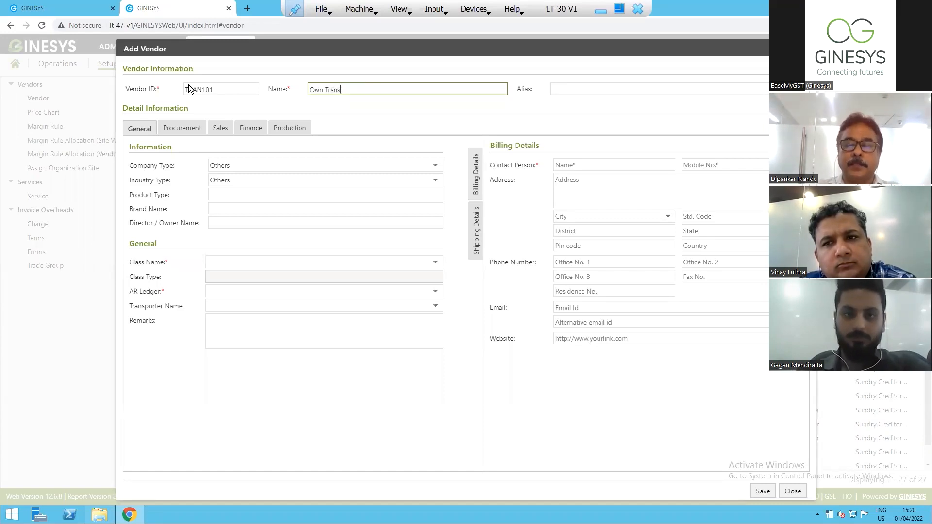
type("fporter")
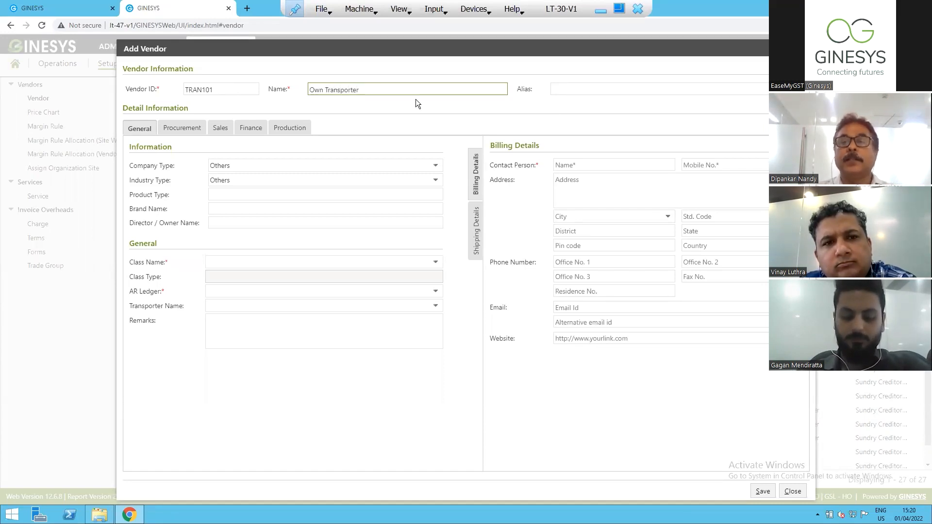
Give the new vendor the alias OWN and assign it to the Tranporter class.
left_click(572, 92)
type("WN")
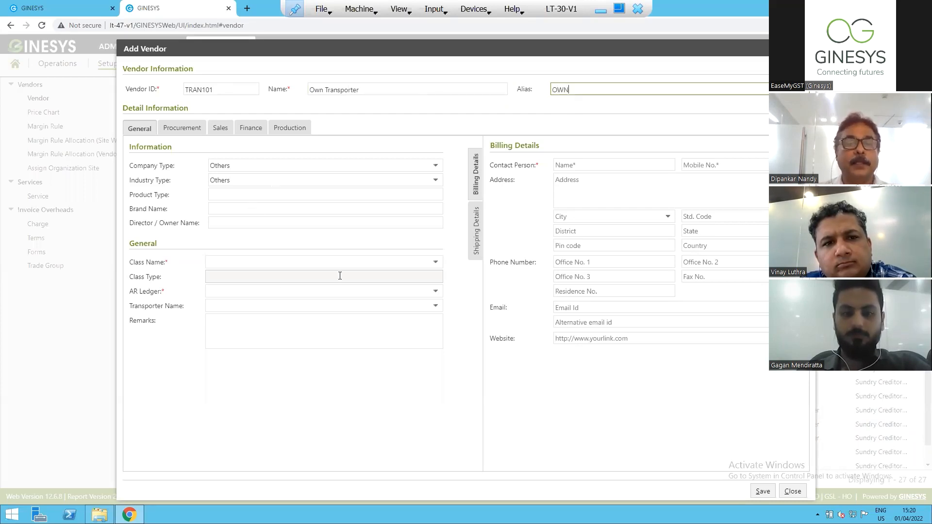
left_click(436, 264)
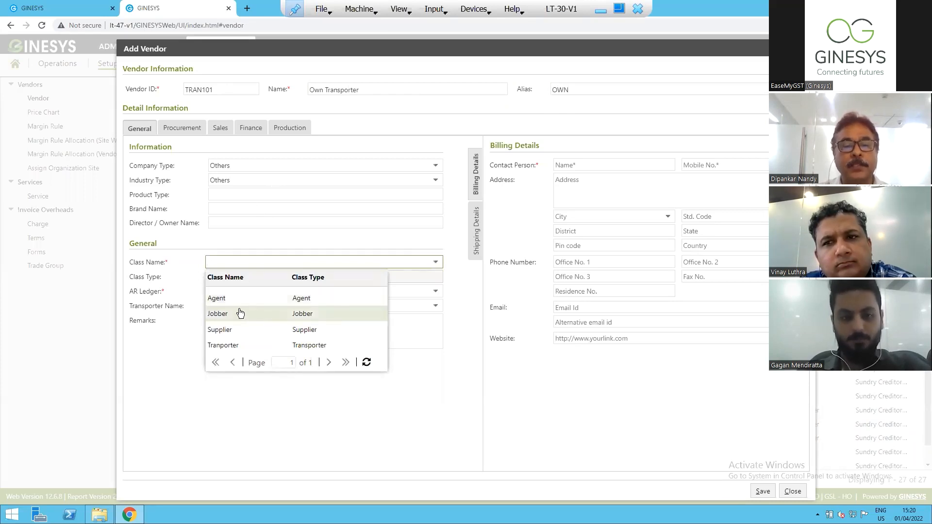
left_click(222, 345)
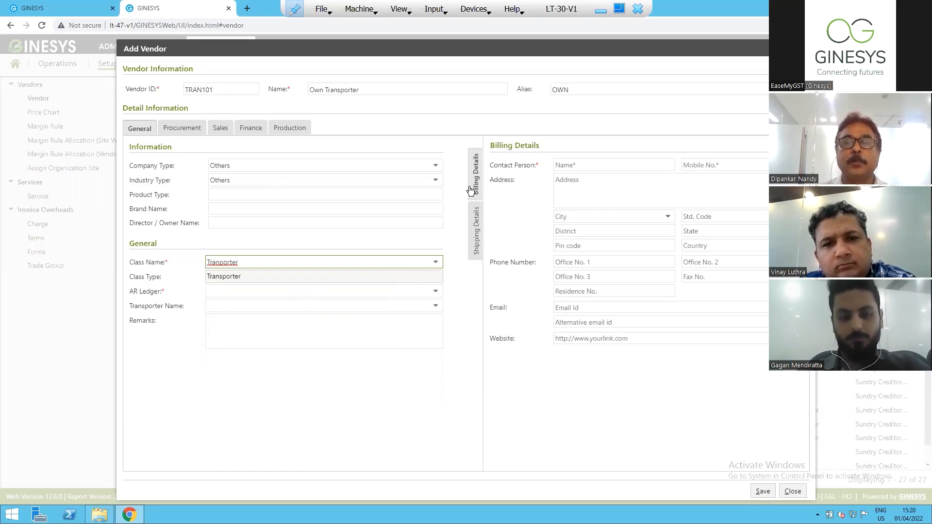
Review the new vendor's shipping and billing contact fields and the AR ledgers available for it.
left_click(476, 226)
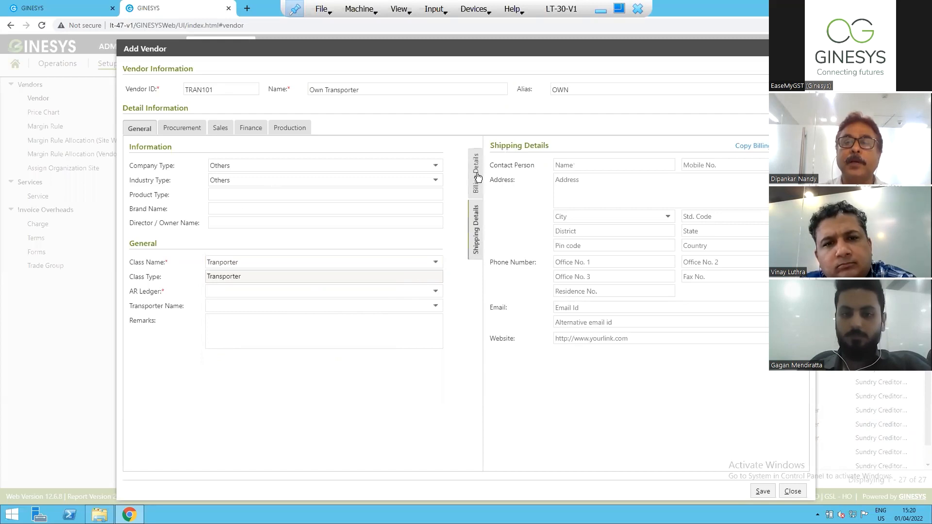
left_click(477, 176)
left_click(584, 168)
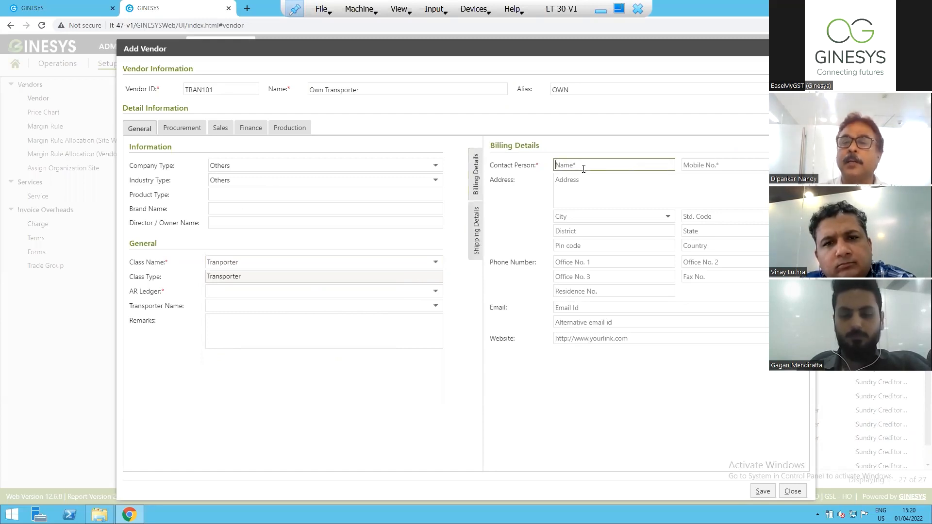
left_click(739, 166)
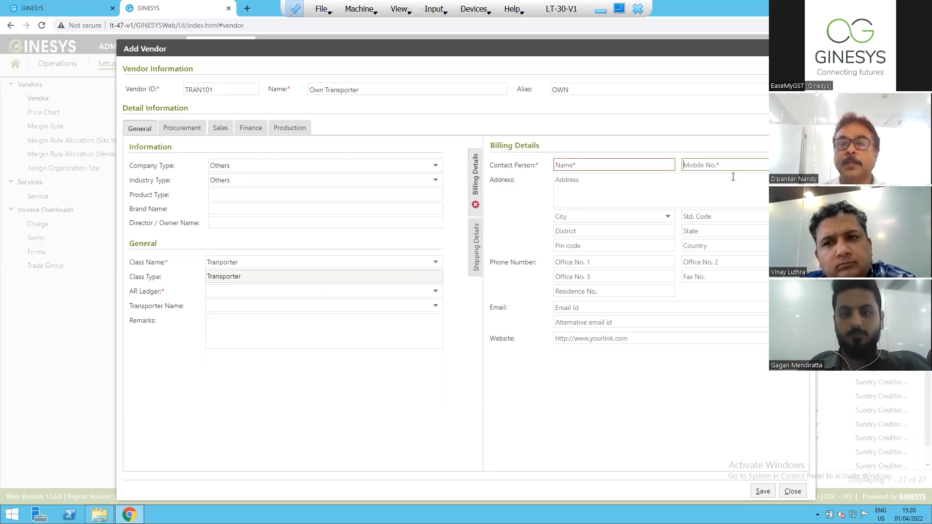
left_click(587, 221)
left_click(588, 236)
left_click(588, 246)
left_click(591, 265)
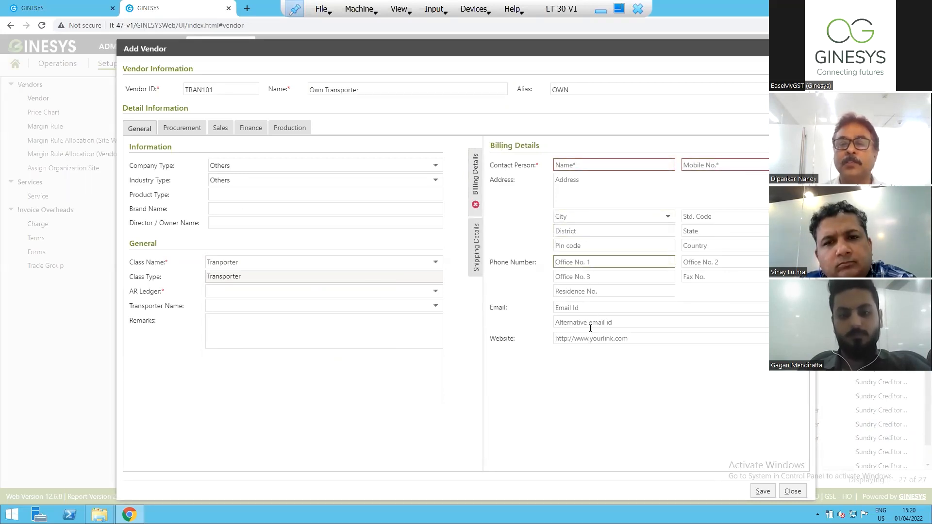
left_click(436, 292)
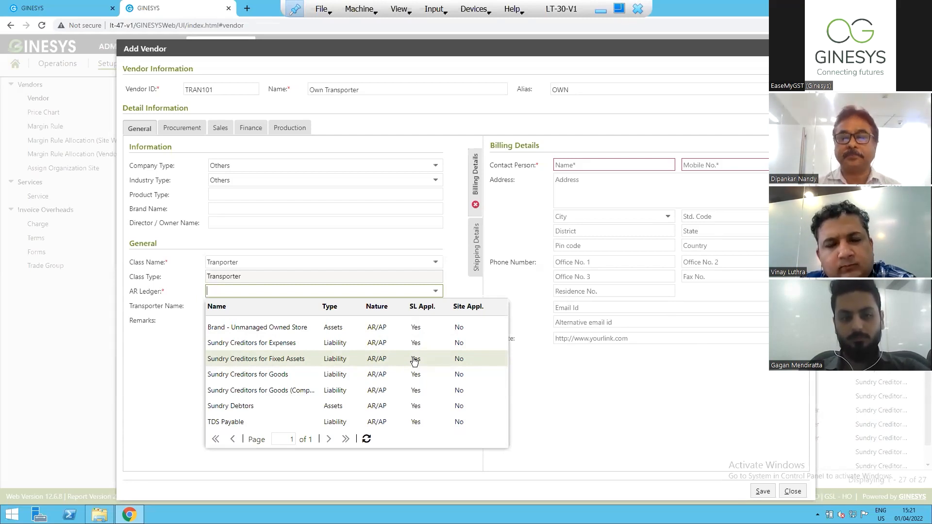
left_click(557, 364)
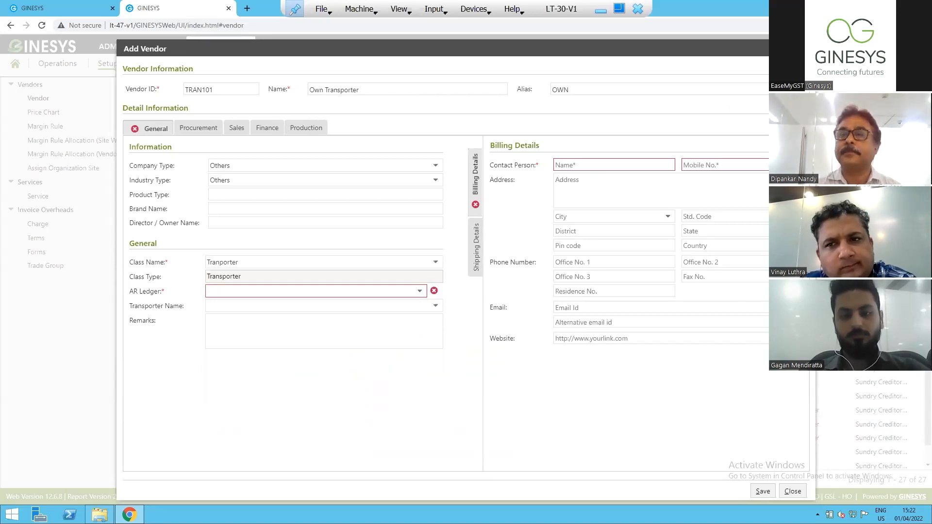
Close the new Own Transporter vendor form and discard its unsaved changes.
key("Escape")
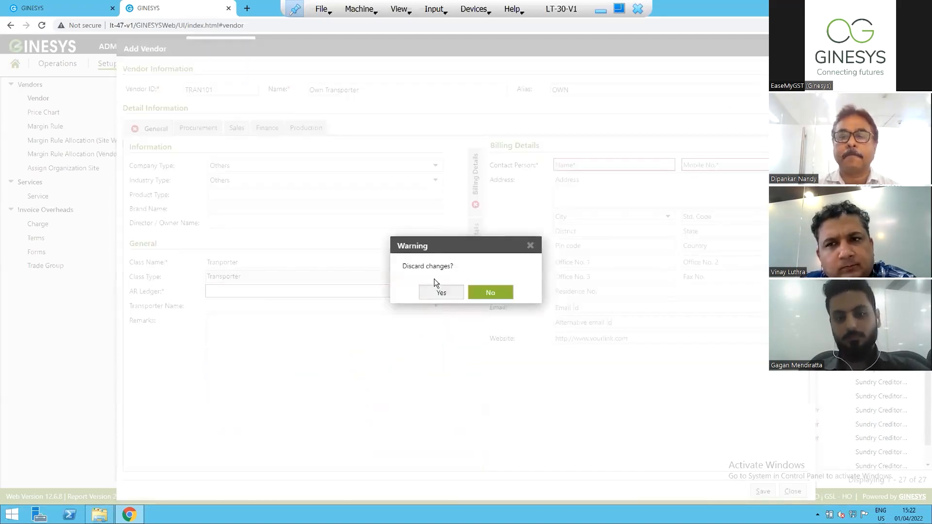
left_click(492, 294)
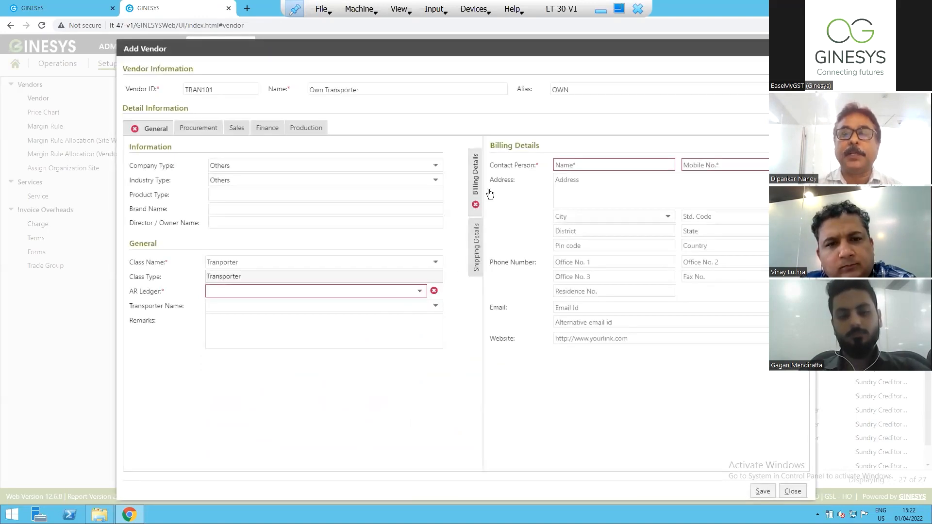
left_click_drag(372, 92, 313, 95)
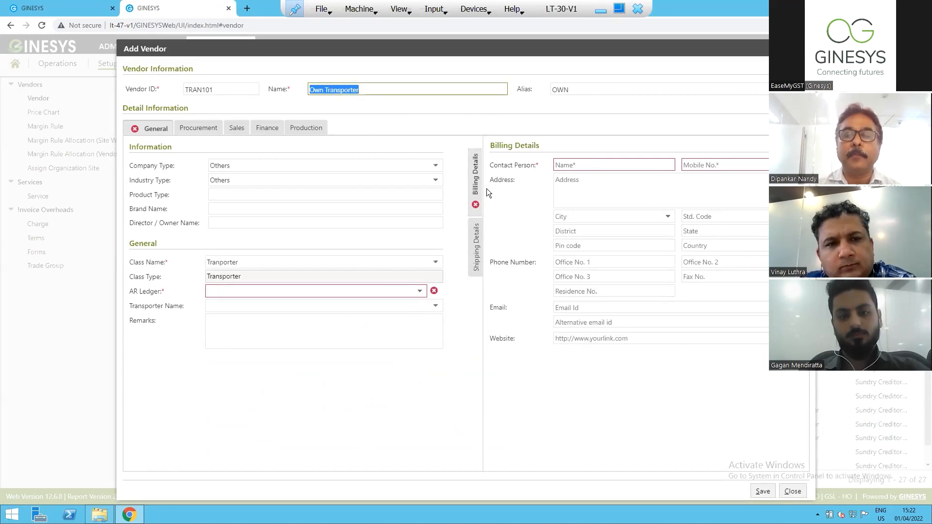
key("Escape")
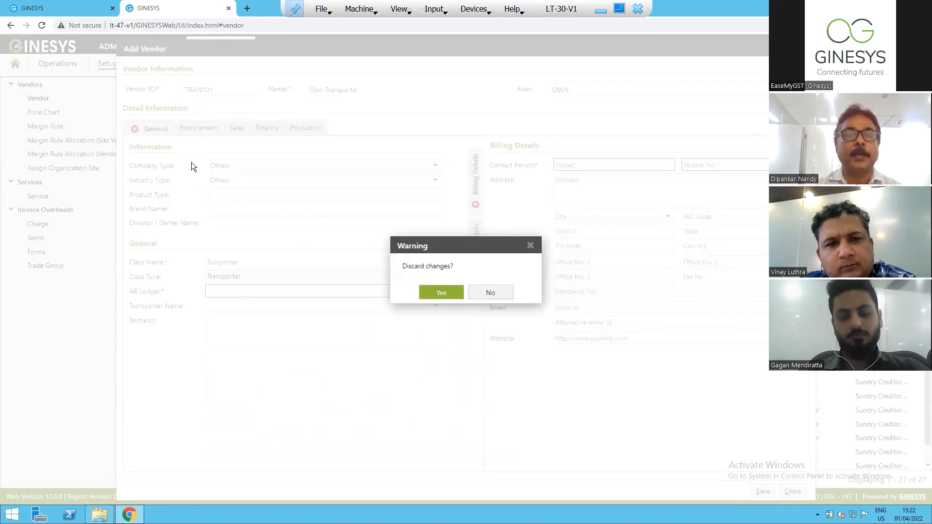
left_click(441, 294)
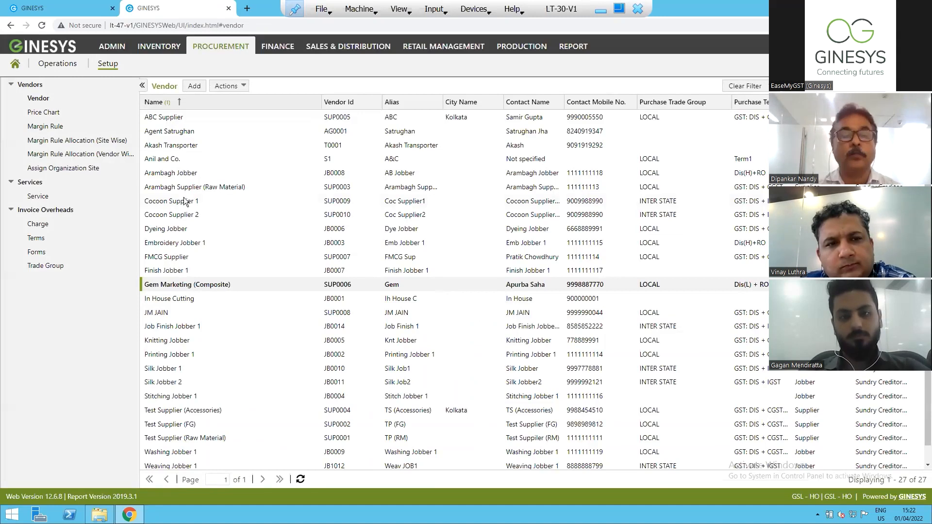
Return to the outgoing logistics entry and choose Akash Transporter as its transporter.
left_click(50, 9)
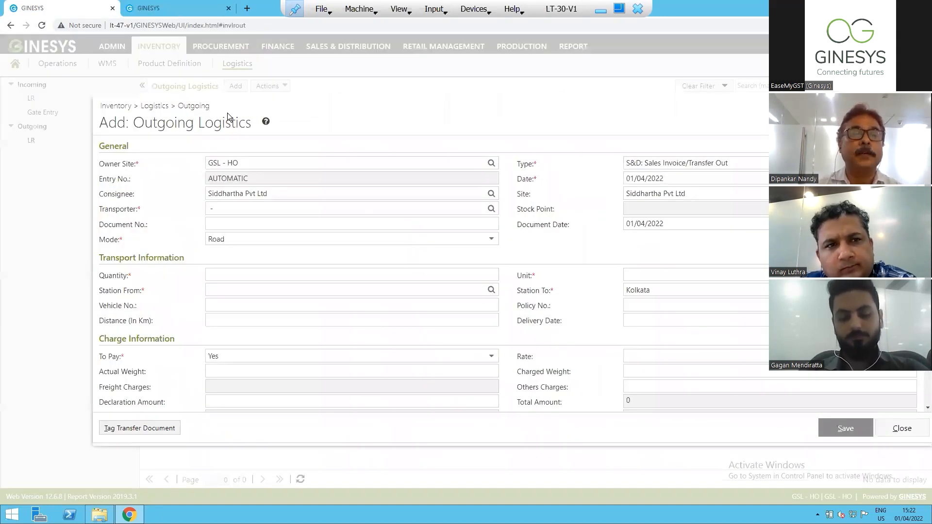
left_click(491, 209)
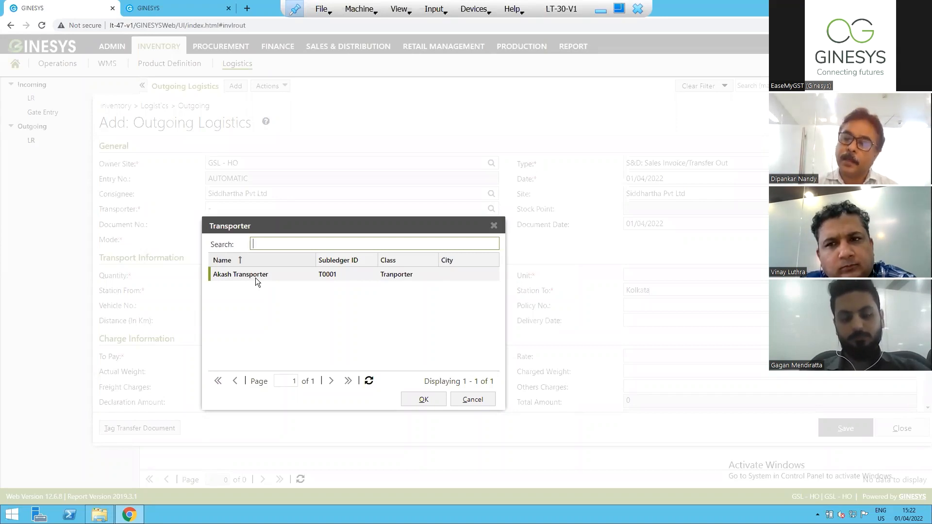
left_click(494, 226)
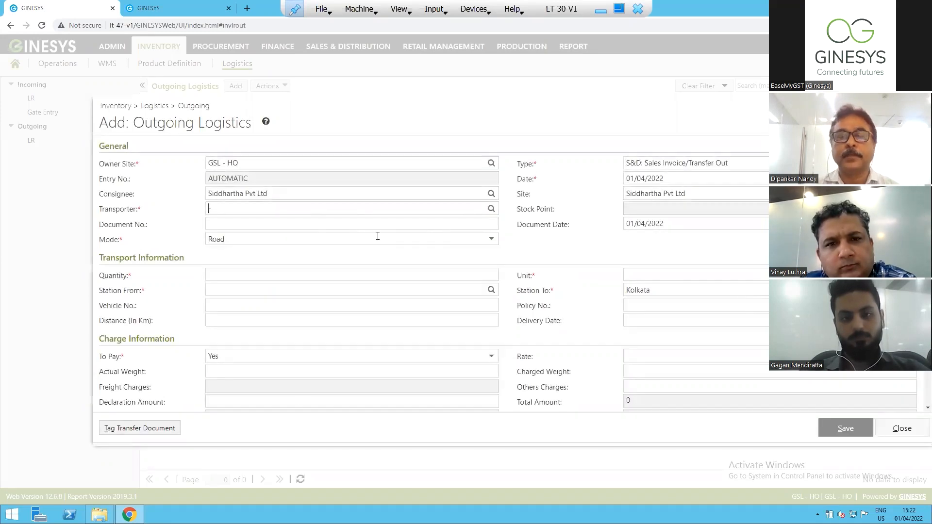
left_click(491, 209)
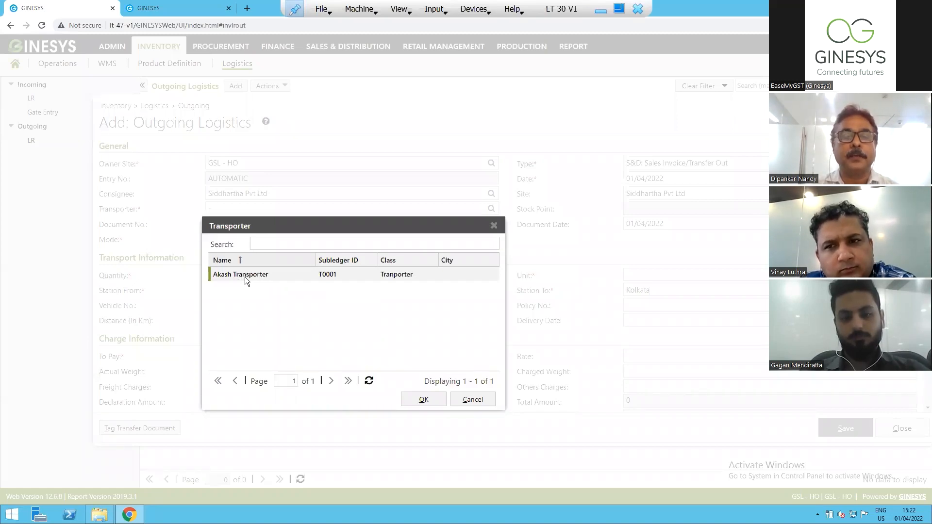
double_click(245, 277)
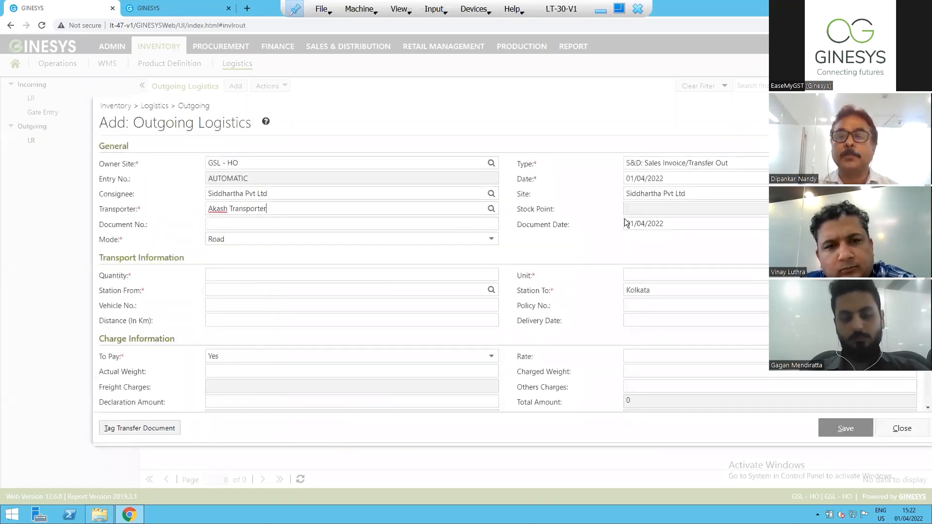
Enter Inv/10001 as the logistics entry's document number and select Road as the transport mode.
left_click(313, 223)
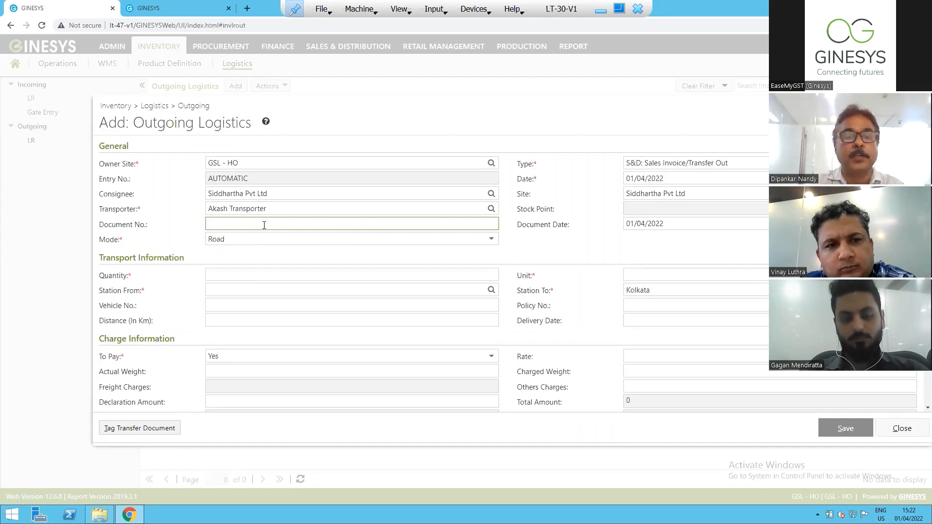
type("In")
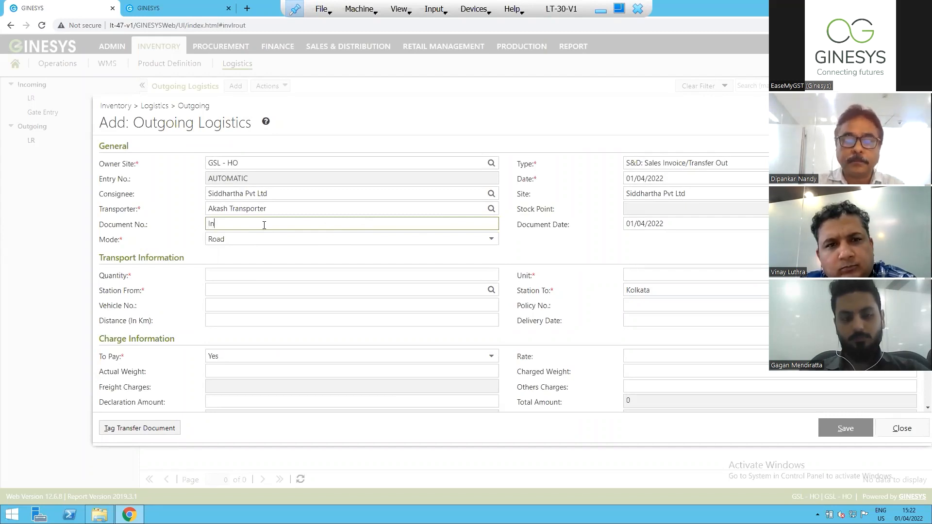
type("v/10001")
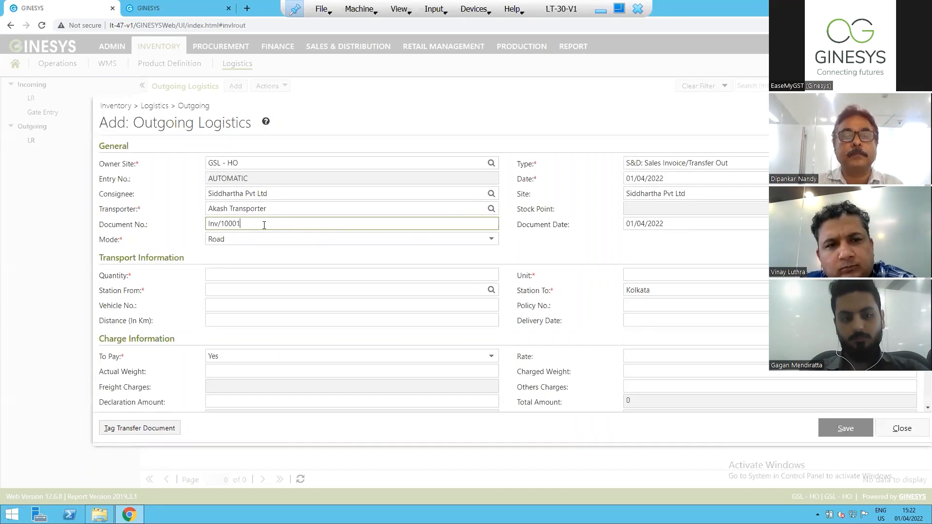
left_click(491, 240)
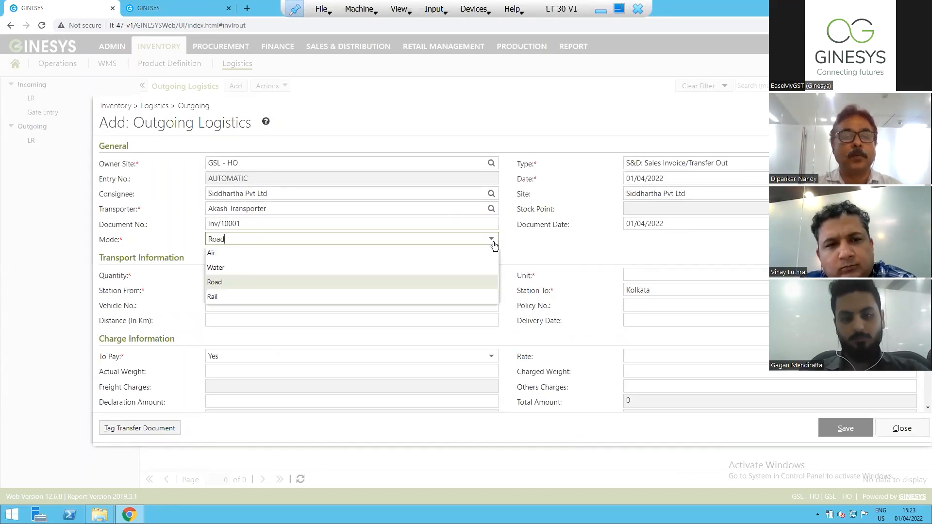
left_click(233, 285)
Set the transported quantity to 10 and its unit to Cartoon.
left_click(246, 277)
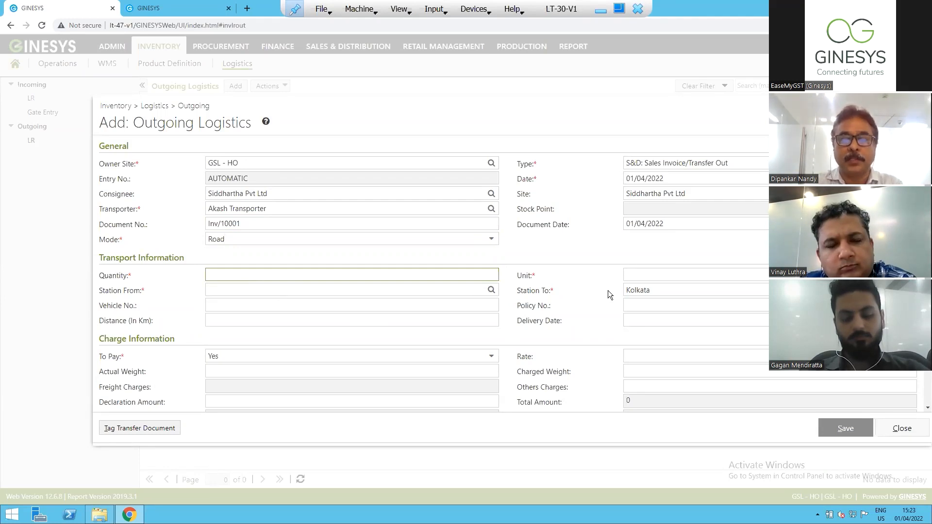
type("10")
left_click(690, 275)
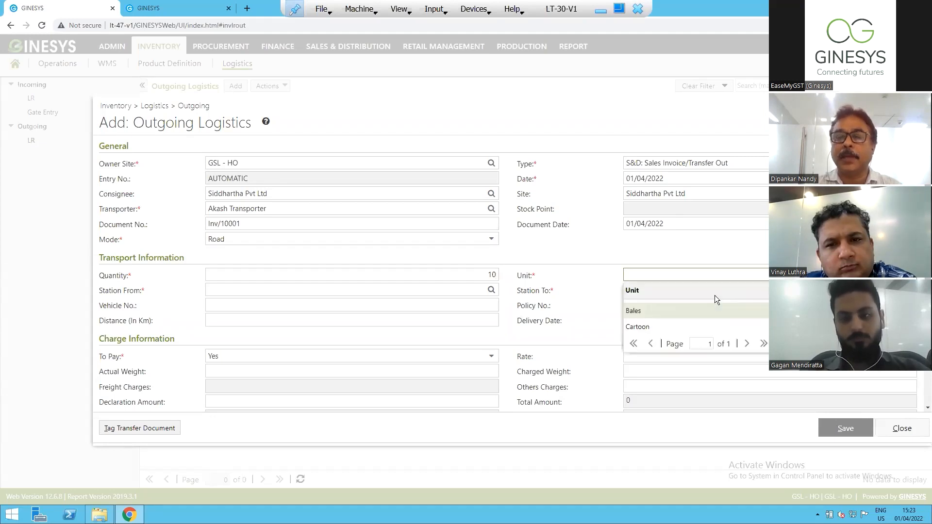
left_click(664, 328)
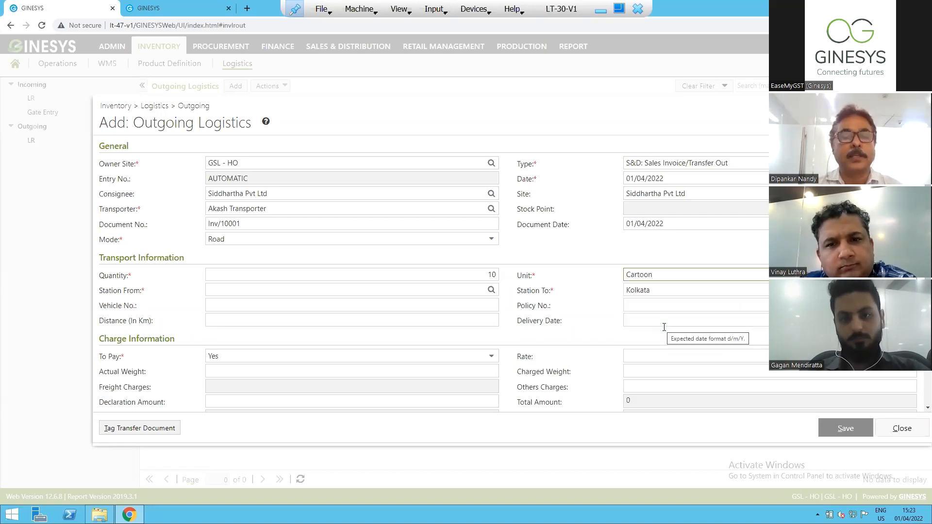
Find Kolkata in the station list and assign it as the Station From.
left_click(492, 292)
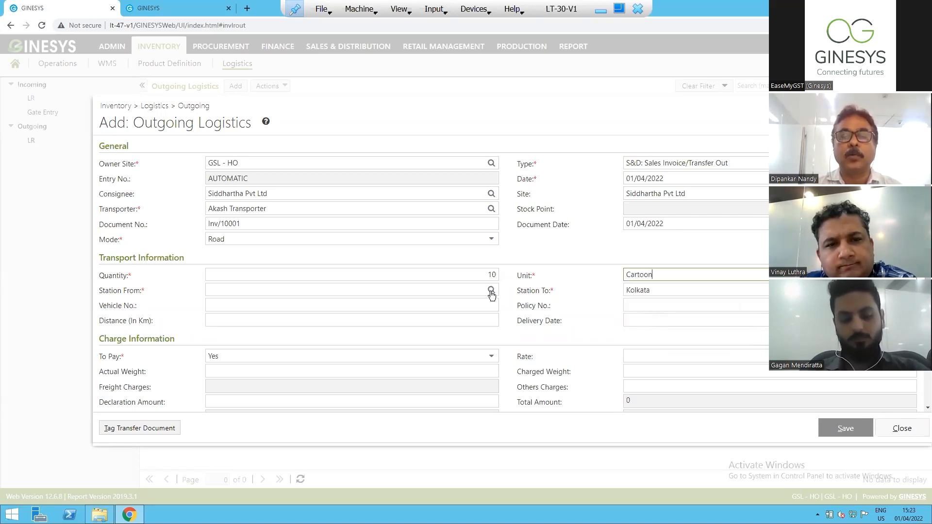
left_click(456, 327)
type("Kolkata")
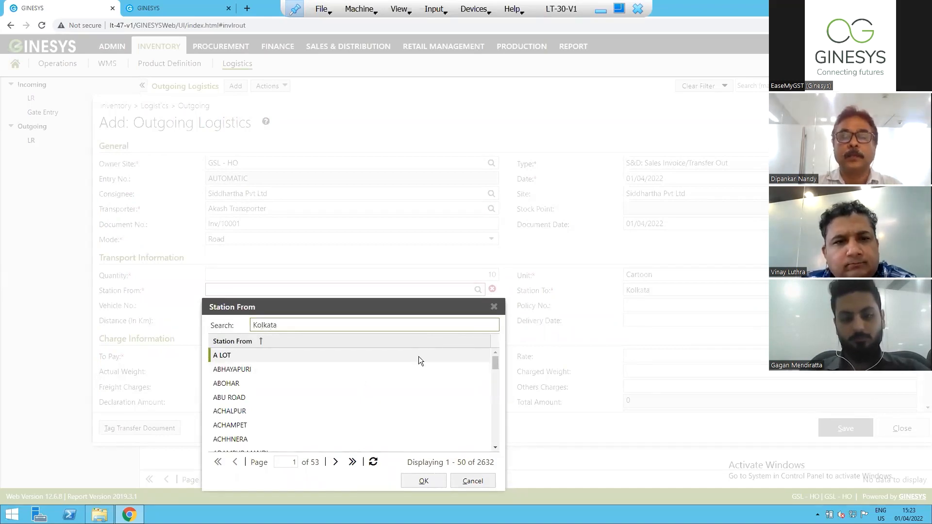
key("Return")
double_click(438, 356)
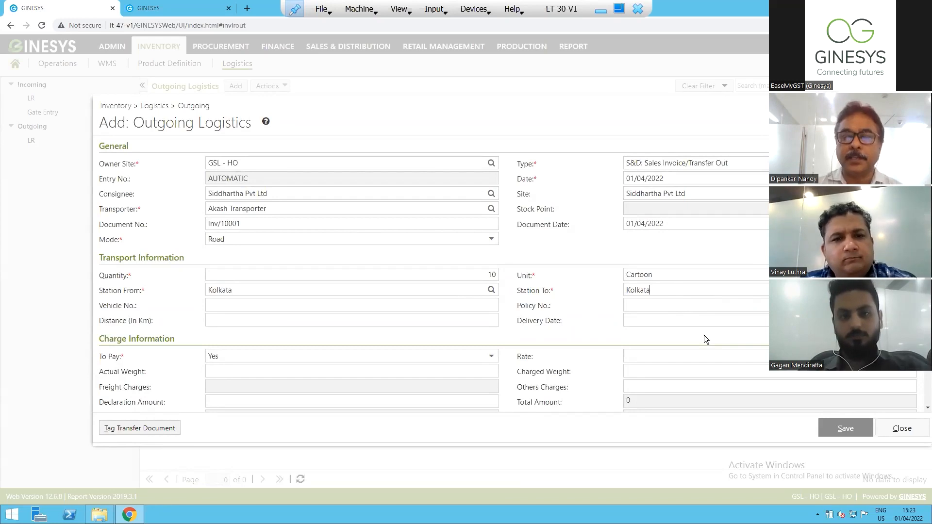
Enter 292029202 as the vehicle number and POL/10001 as the policy number in the transport information.
scroll(505, 271, "down", 2)
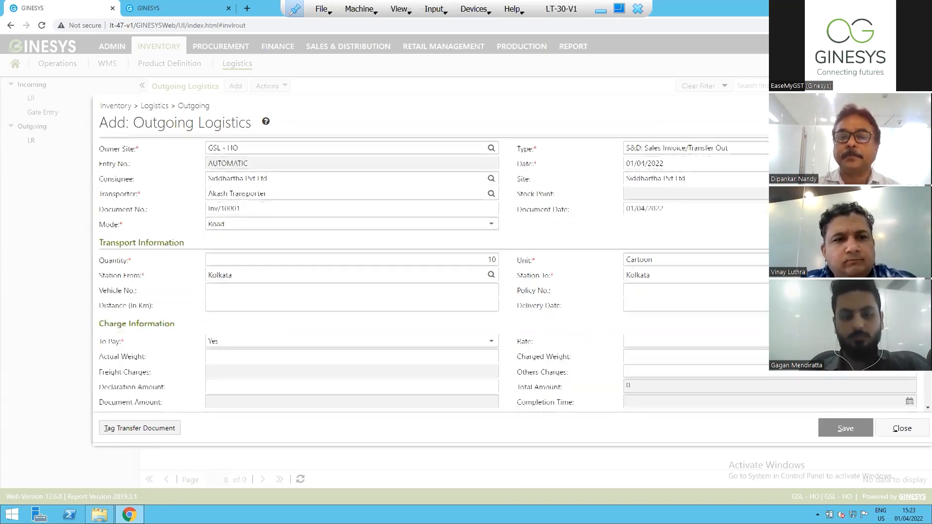
left_click(245, 240)
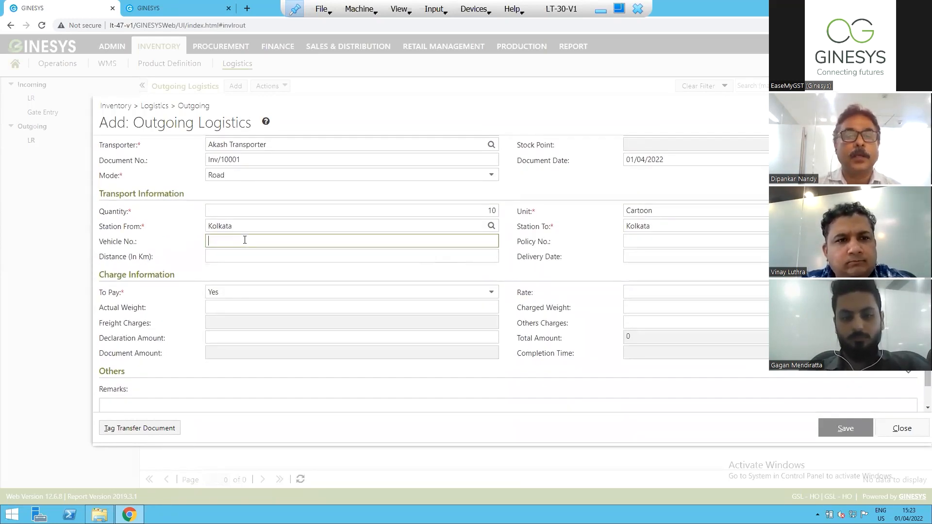
type("29")
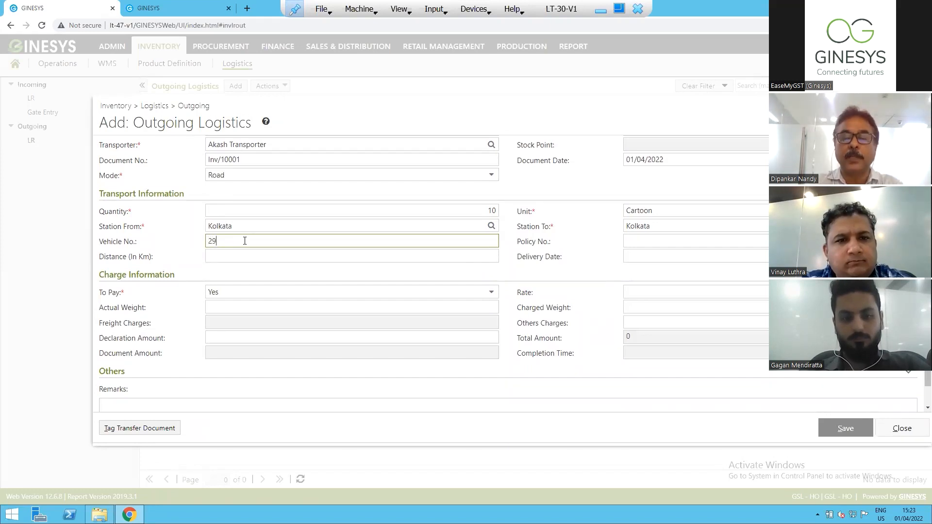
type("20292029202")
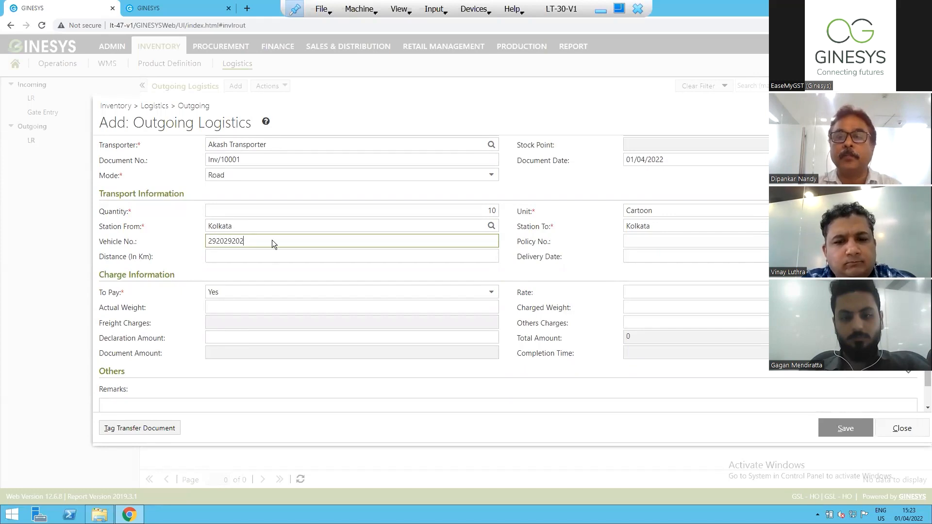
left_click(649, 241)
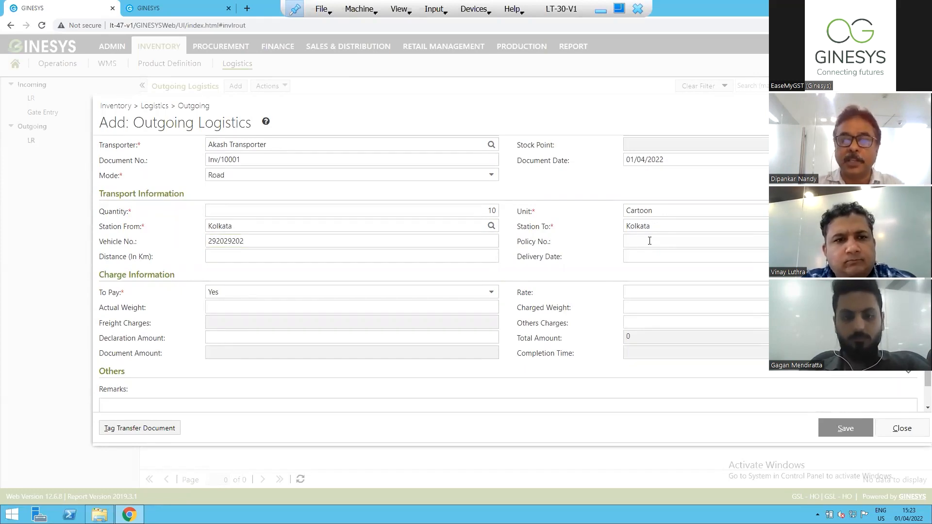
type("PDL/10001")
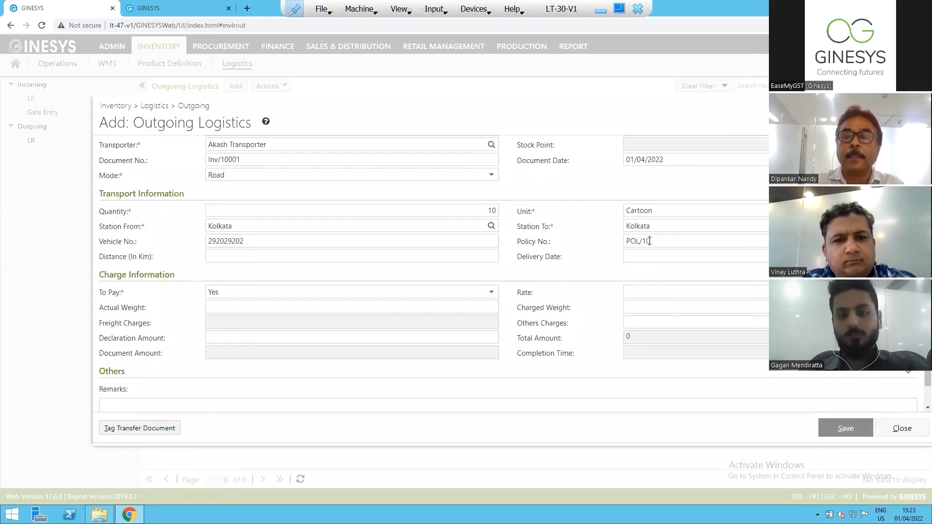
Set the transport distance to 50 km and the delivery date to 08/04/2022.
left_click(253, 257)
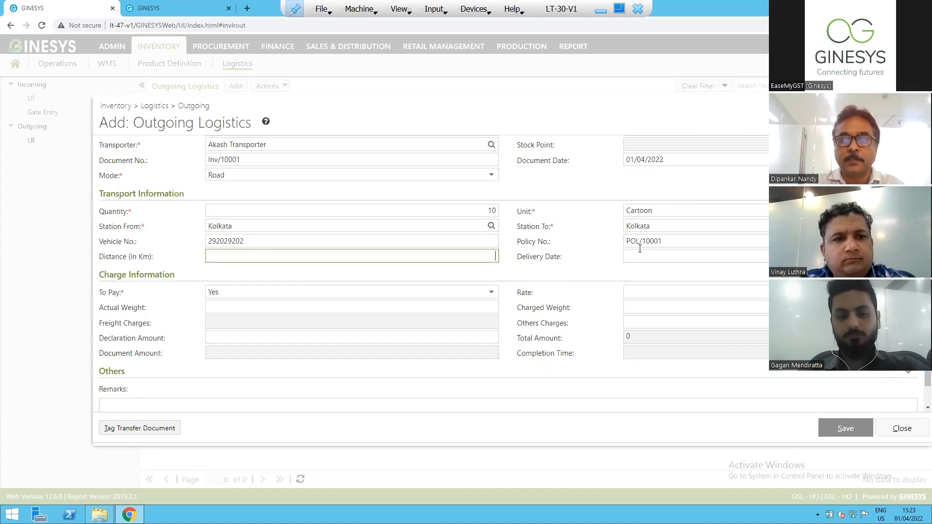
type("50")
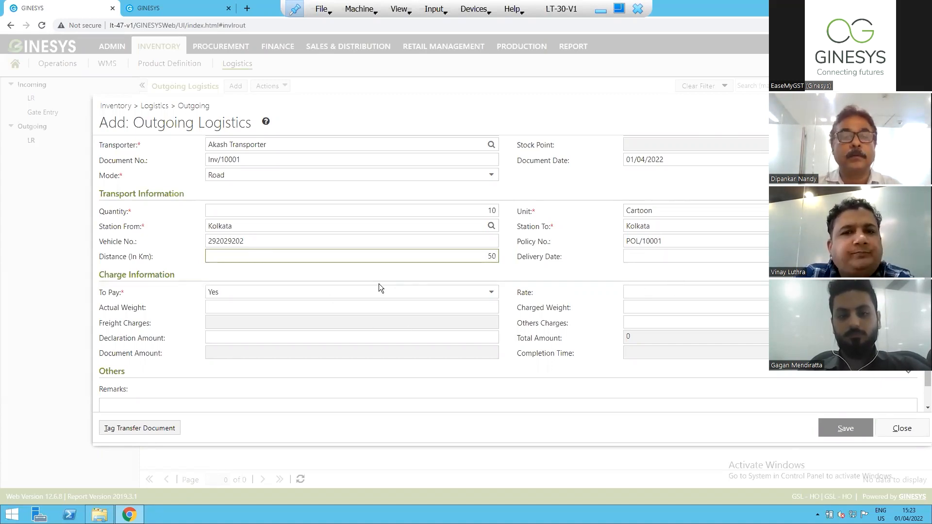
left_click(649, 257)
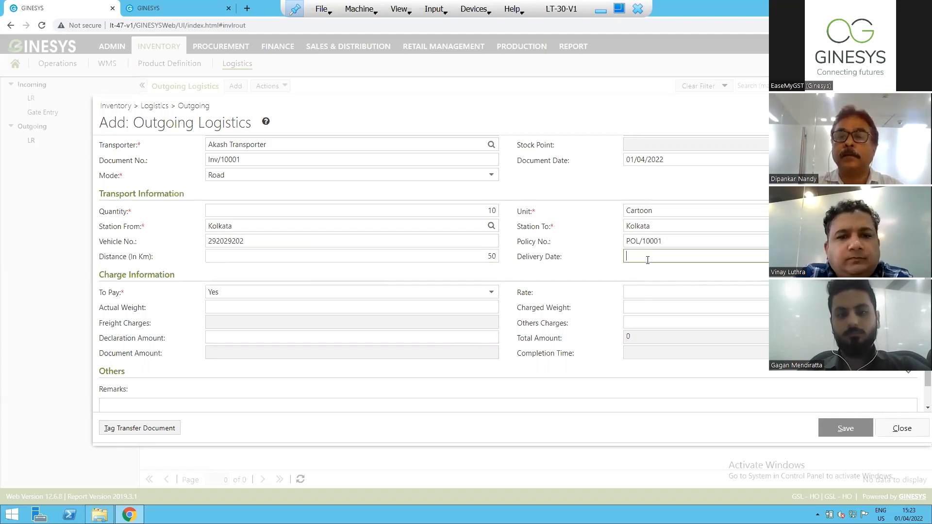
left_click(909, 256)
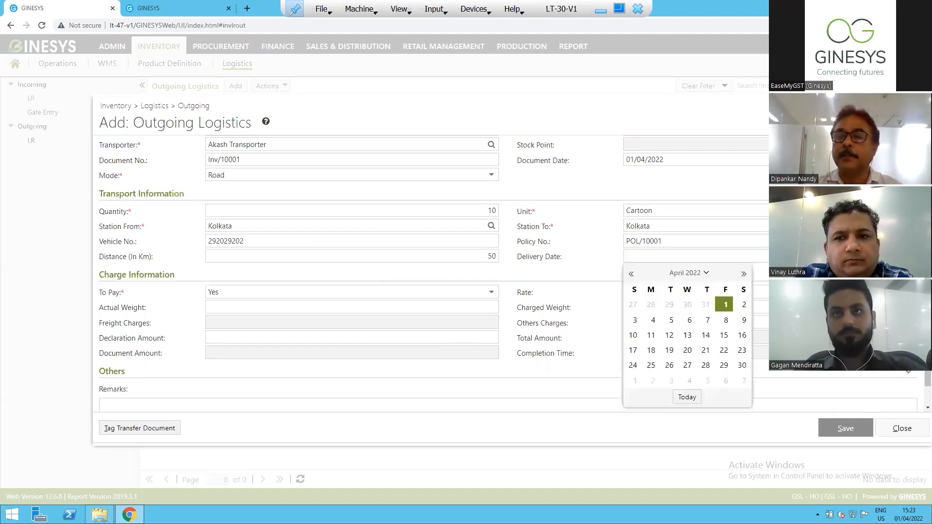
left_click(726, 320)
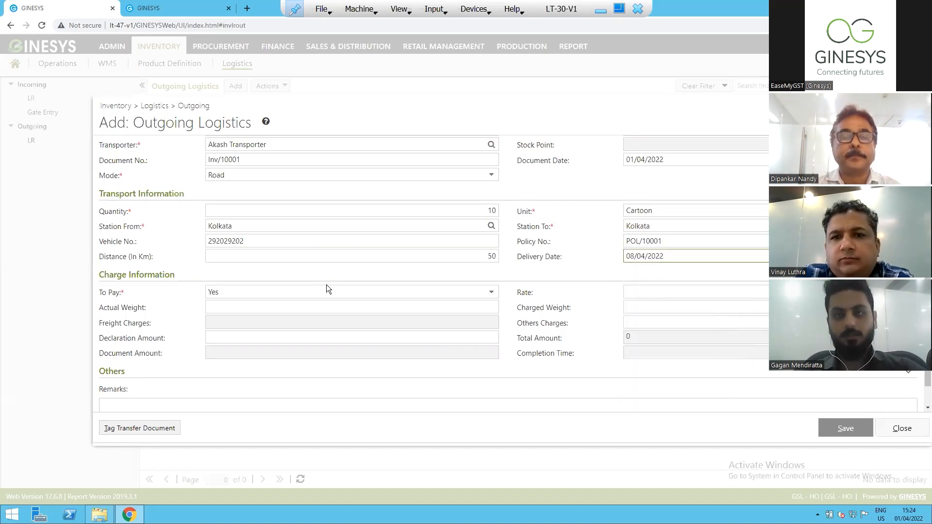
Select Yes for To Pay in the charge information.
left_click(304, 296)
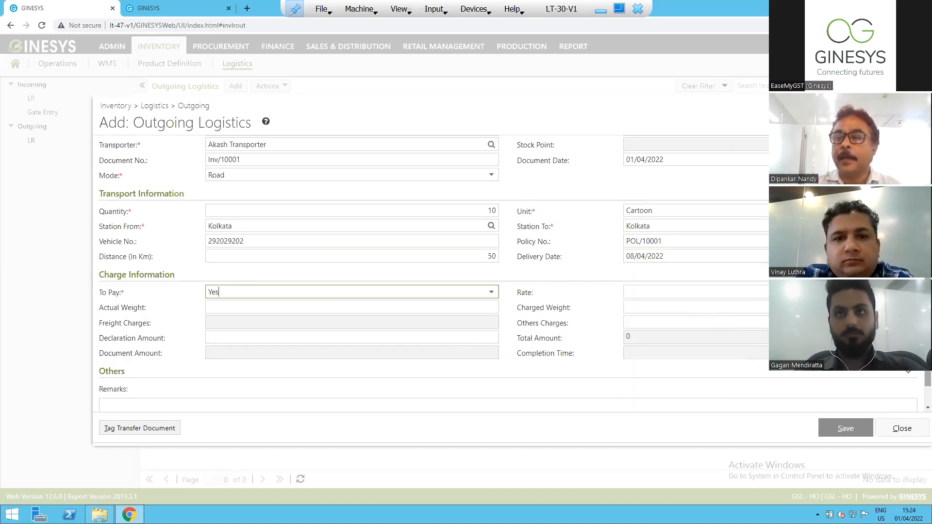
scroll(515, 267, "down", 1)
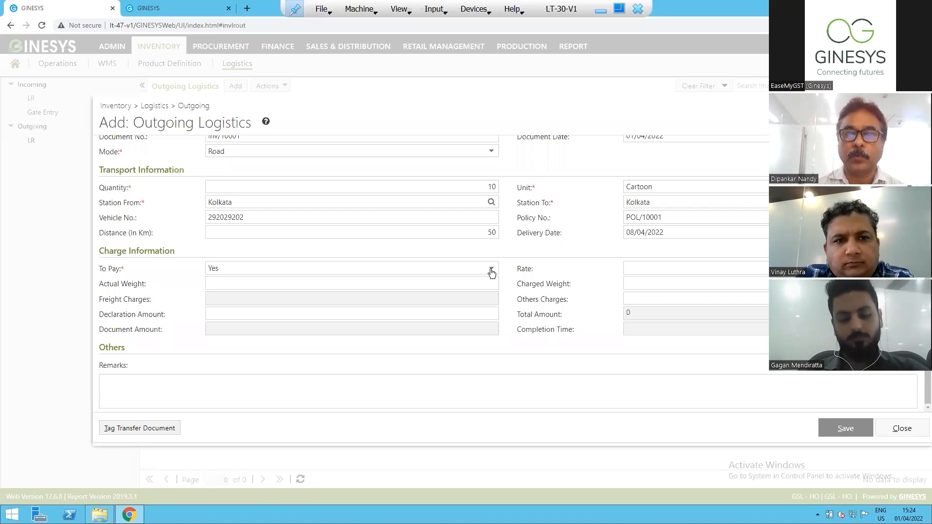
left_click(491, 271)
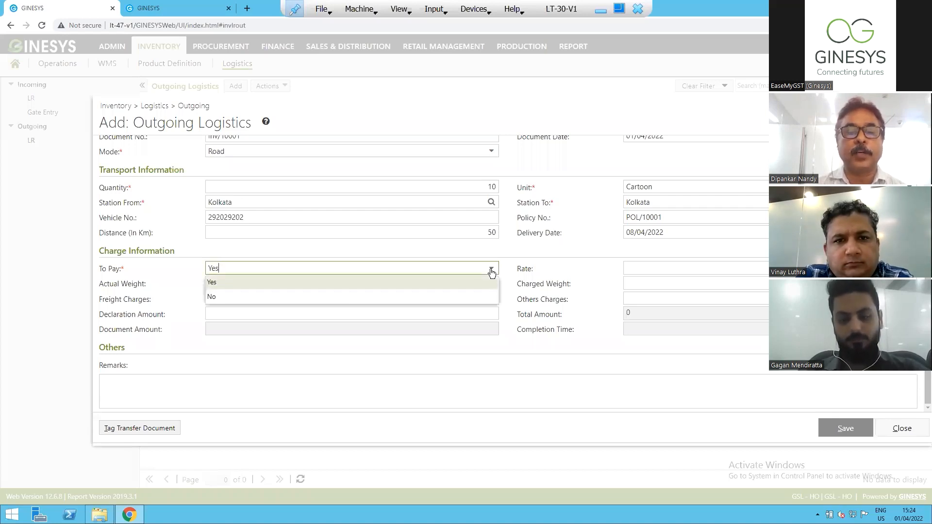
left_click(272, 287)
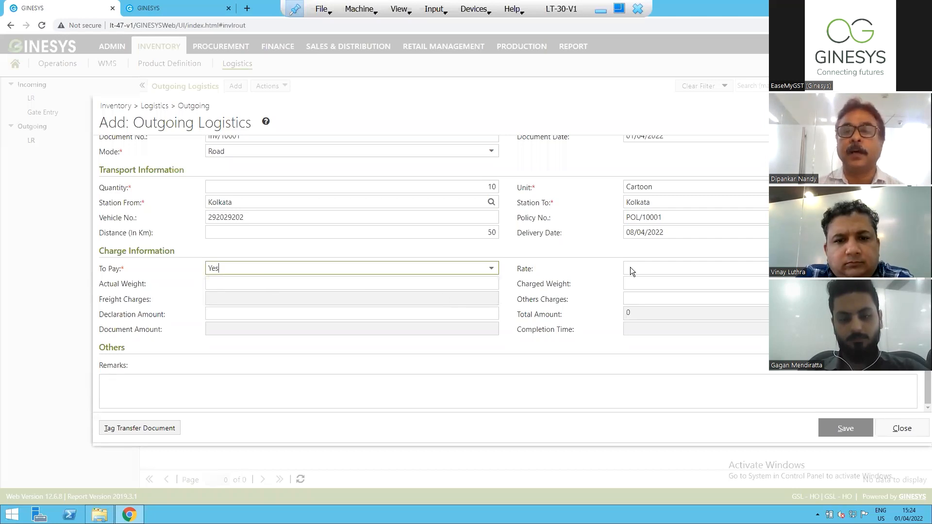
Fill in the rate, set the actual weight to 100 and set the declaration amount to 6000 in the charge information.
left_click(657, 270)
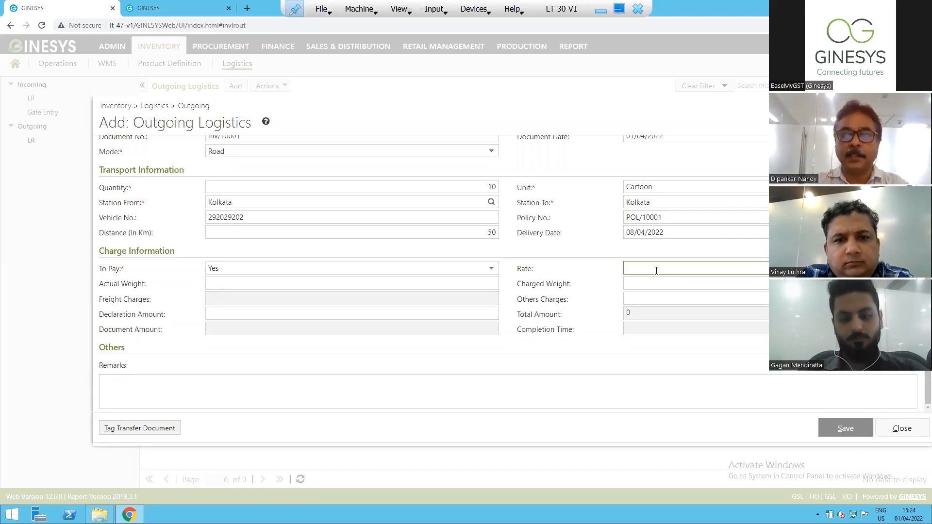
left_click(380, 283)
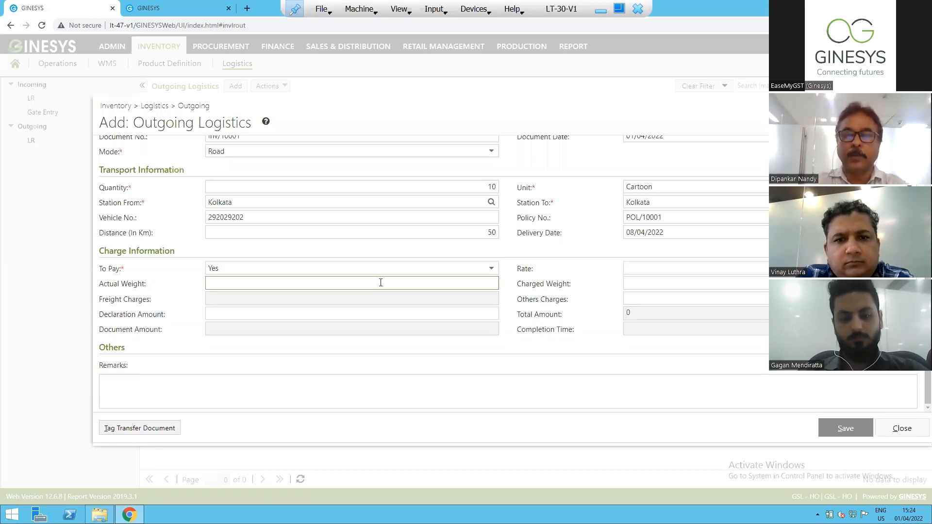
type("100")
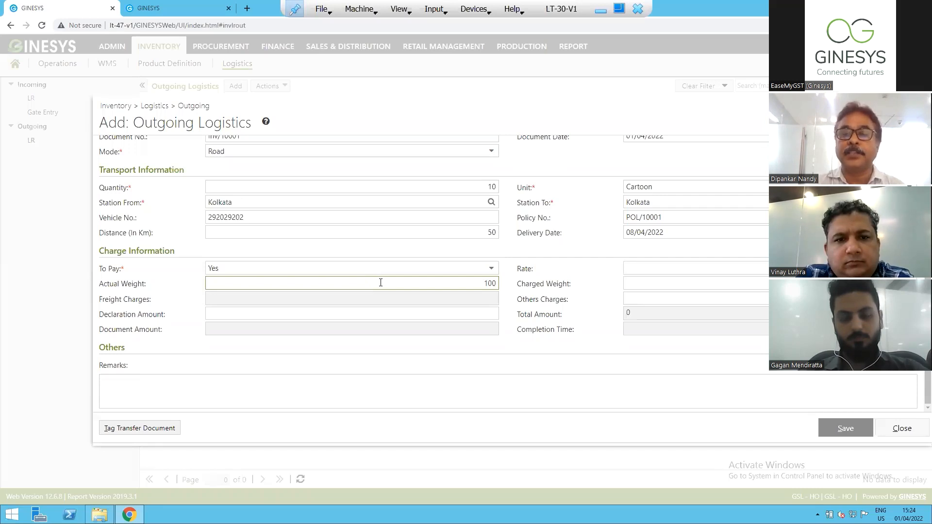
left_click(644, 283)
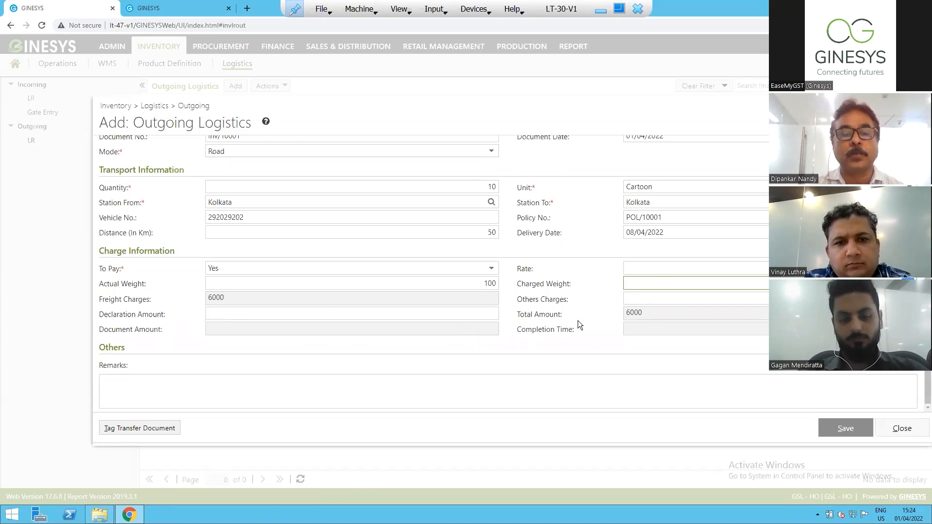
left_click(329, 312)
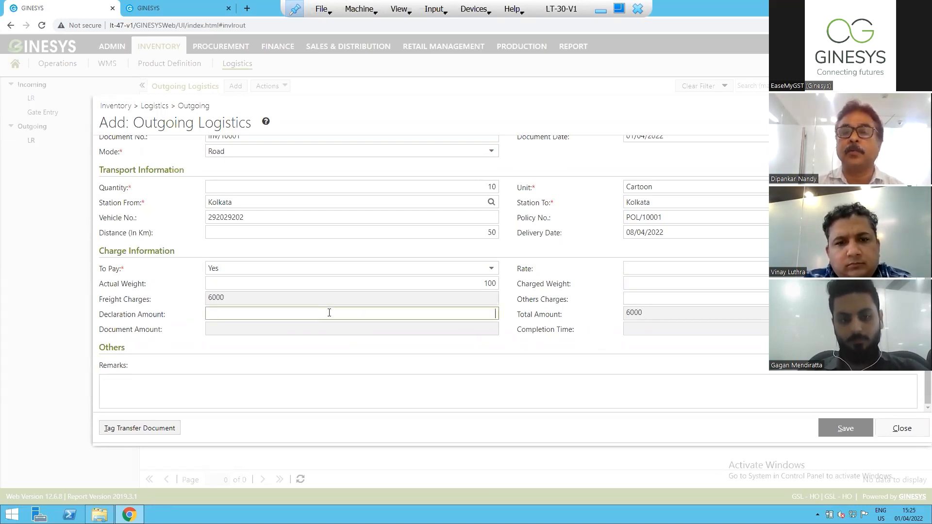
type("6000")
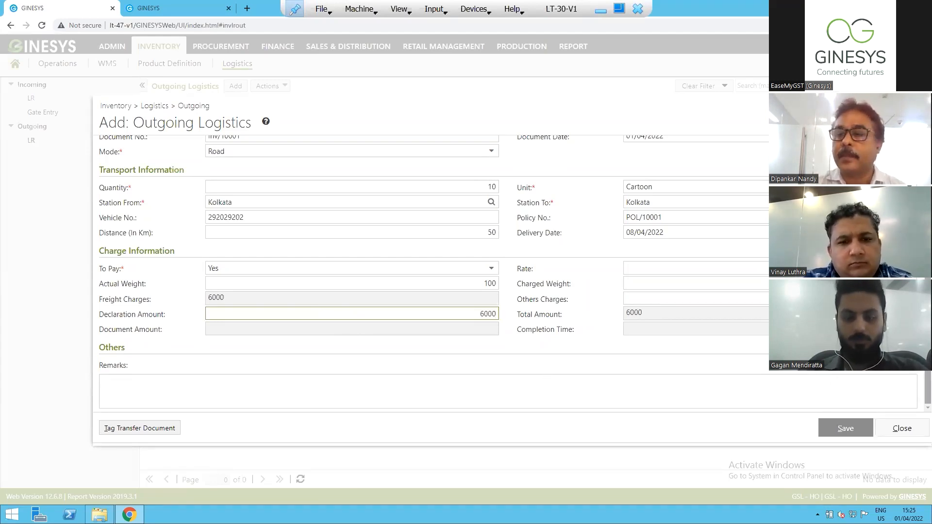
left_click_drag(927, 364, 928, 364)
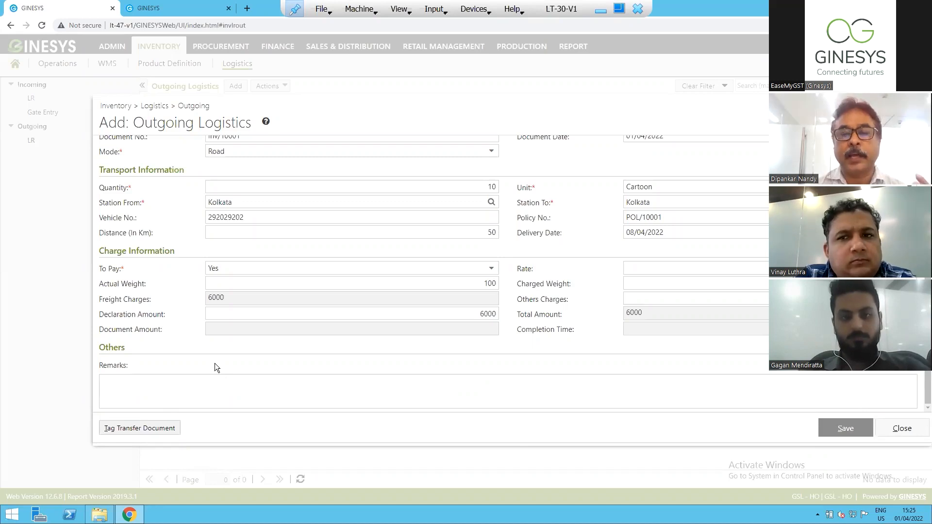
Tag sales invoice GHOSI18-19-00002 as a transfer document of the outgoing logistics entry.
left_click(139, 437)
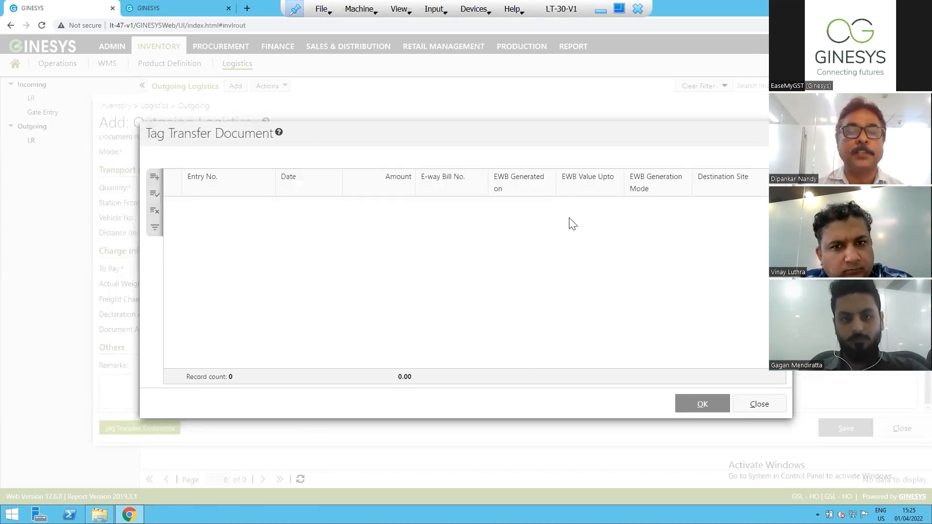
left_click(154, 177)
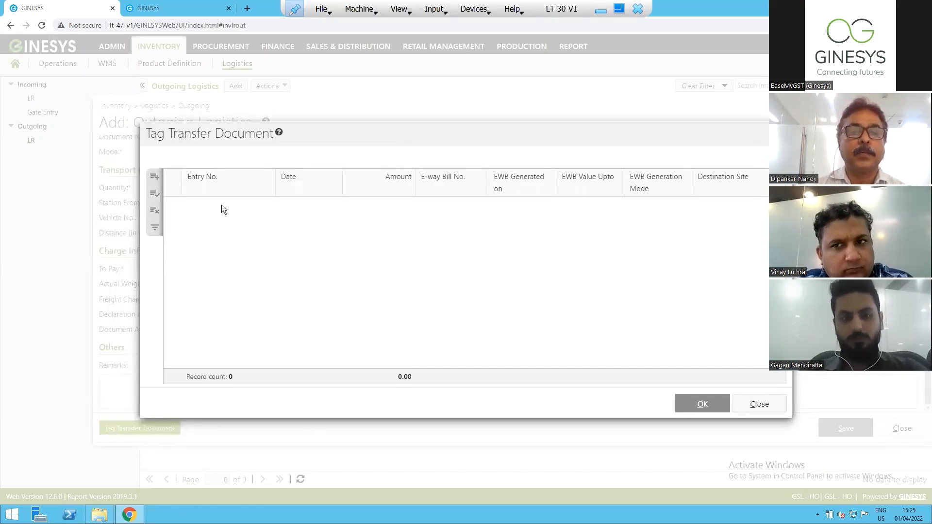
left_click(268, 204)
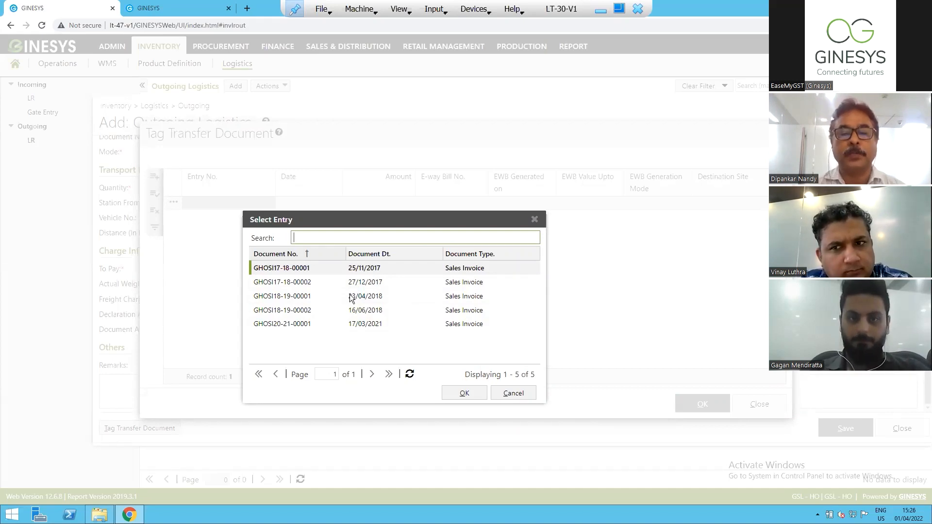
left_click(309, 311)
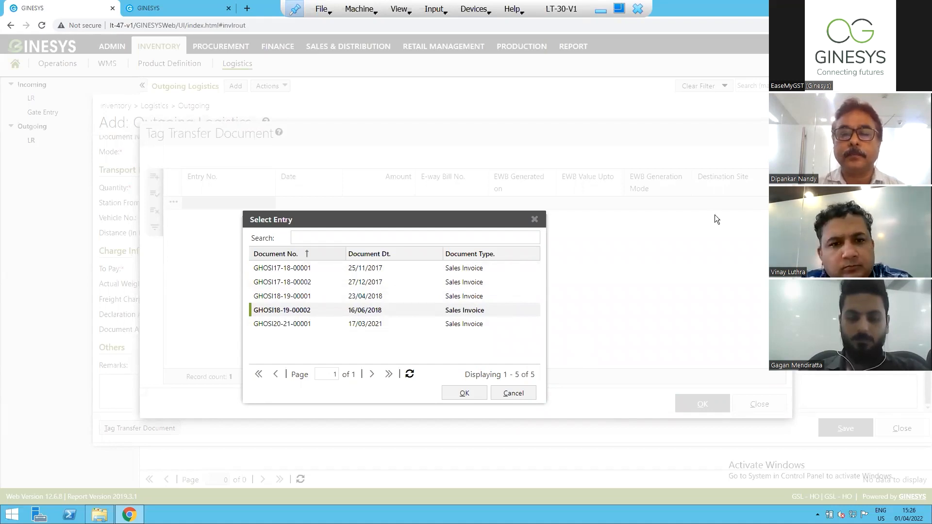
key("Return")
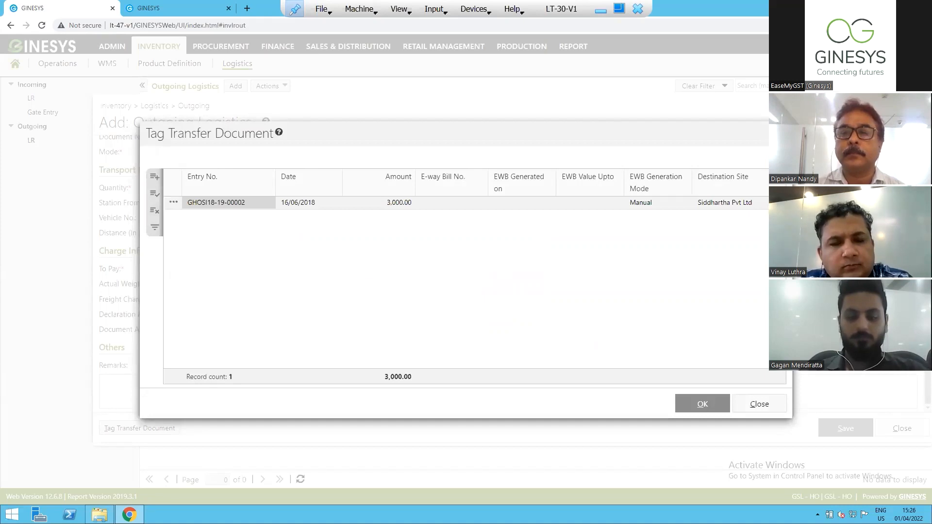
Add sales invoice GHOSI20-21-00001 as a second transfer document and confirm the tagged documents.
left_click(155, 177)
left_click(241, 217)
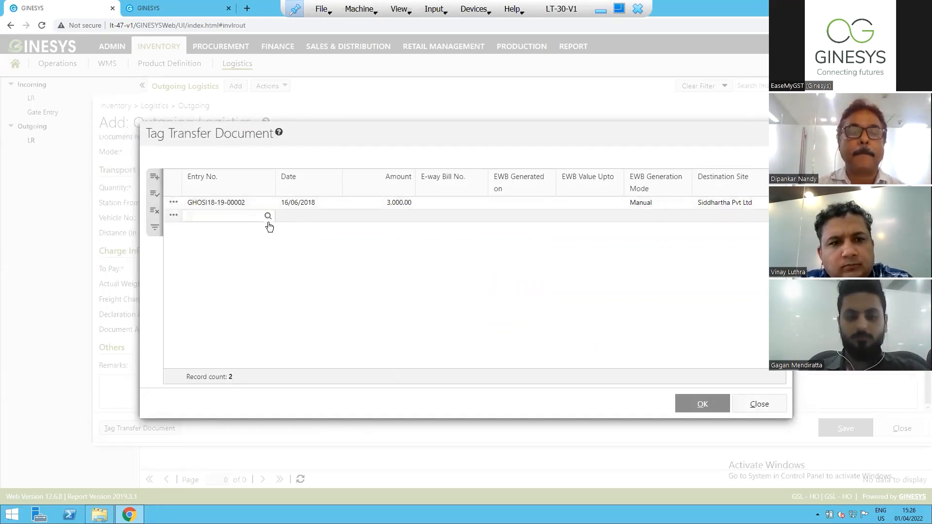
left_click(268, 216)
left_click(305, 337)
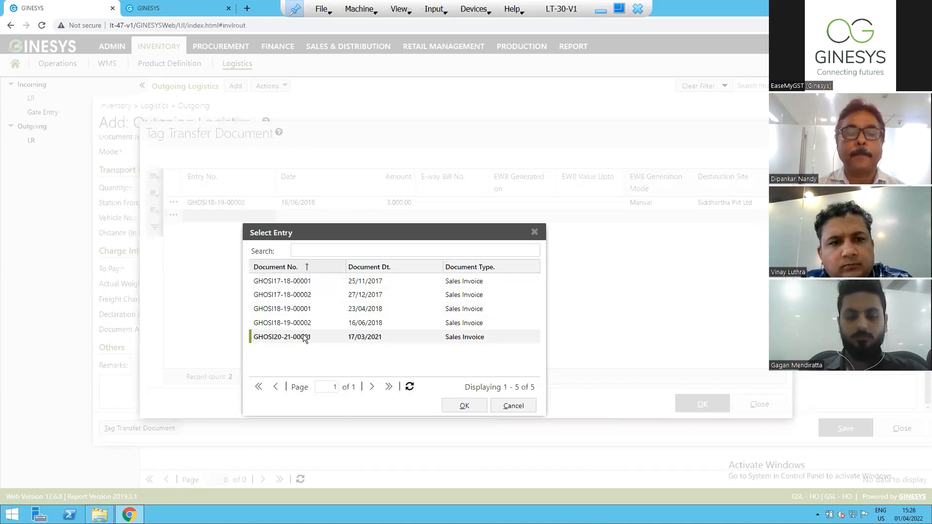
left_click(464, 405)
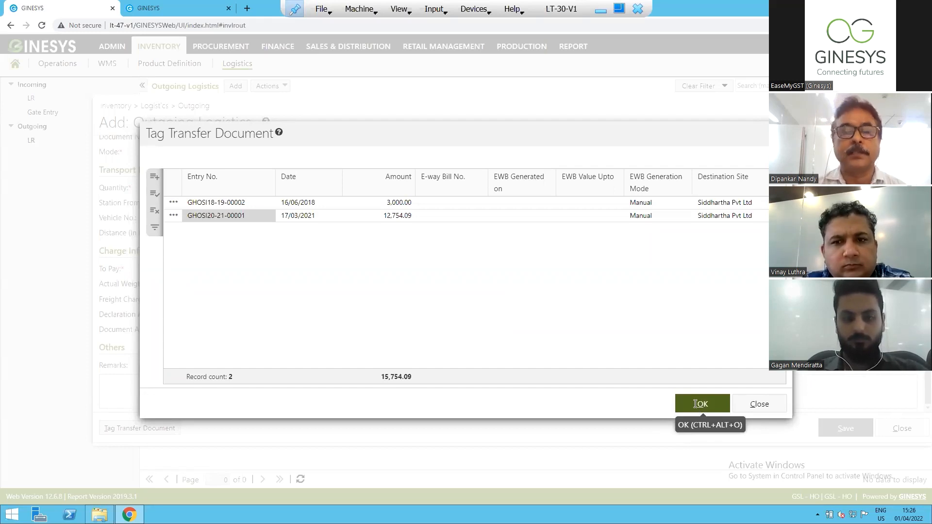
left_click(698, 407)
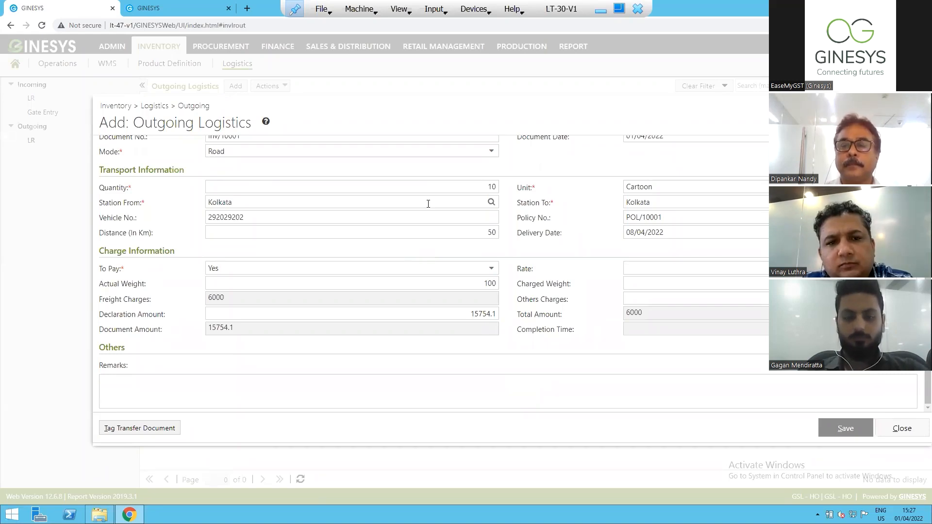
Close the outgoing logistics entry without saving it.
left_click(894, 439)
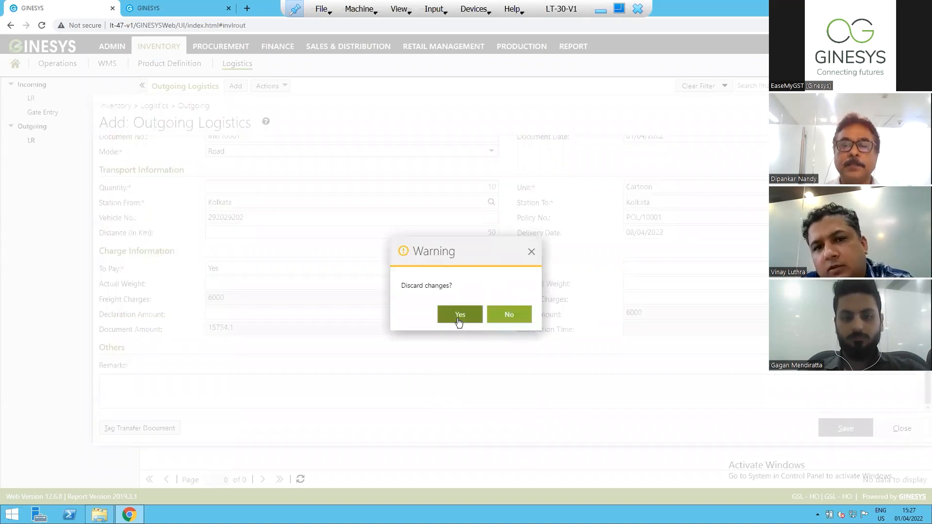
left_click(507, 314)
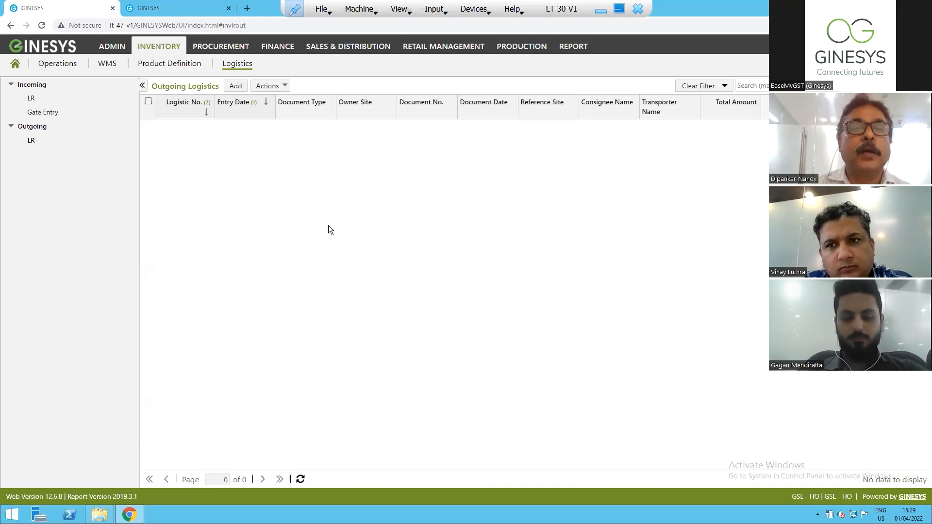
Open the HSN/SAC Master list in the inventory product definitions.
left_click(154, 51)
left_click(169, 65)
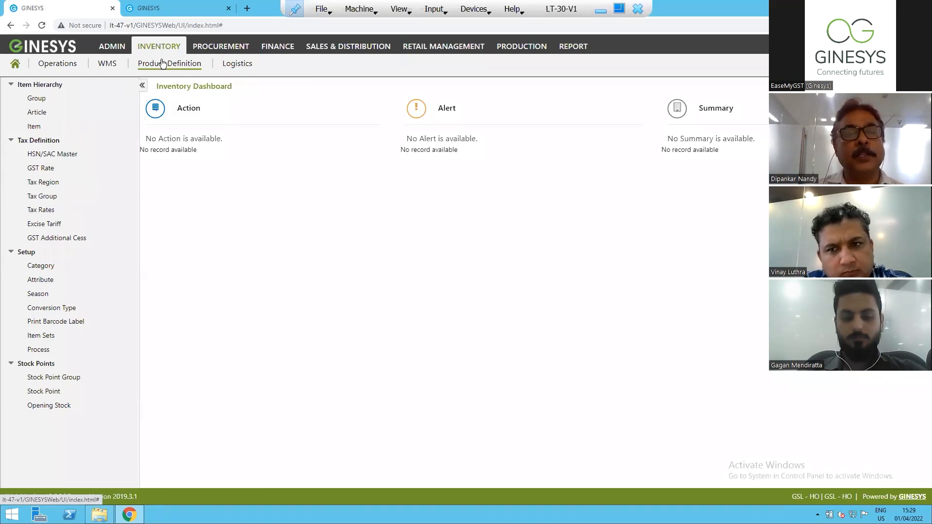
left_click(44, 156)
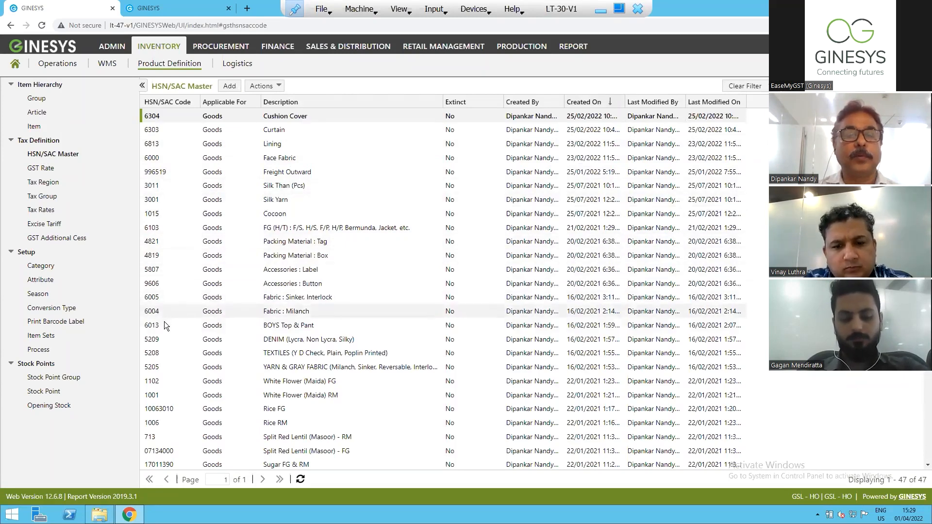
left_click(271, 409)
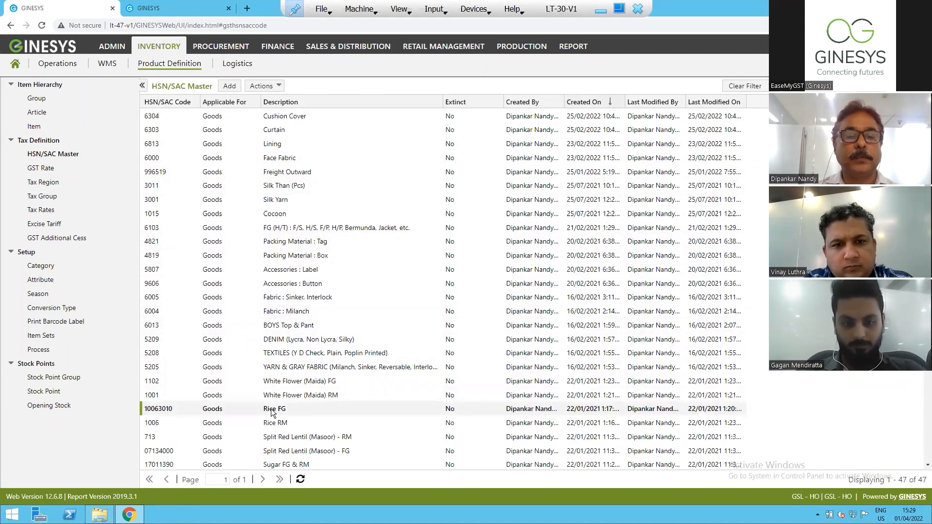
left_click(270, 311)
left_click(273, 298)
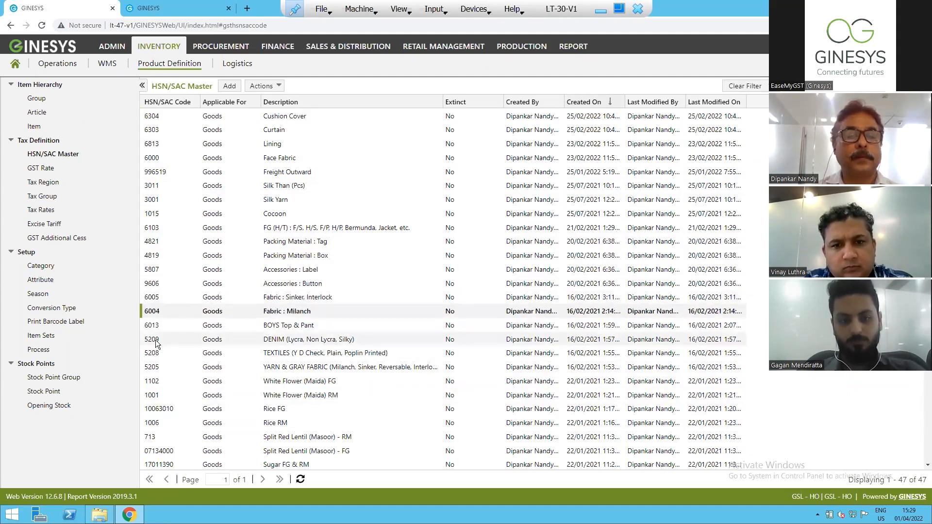
Try changing the HSN/SAC code of the BOYS Top & Pant record to 6014, and close the record without saving.
left_click(156, 325)
double_click(155, 325)
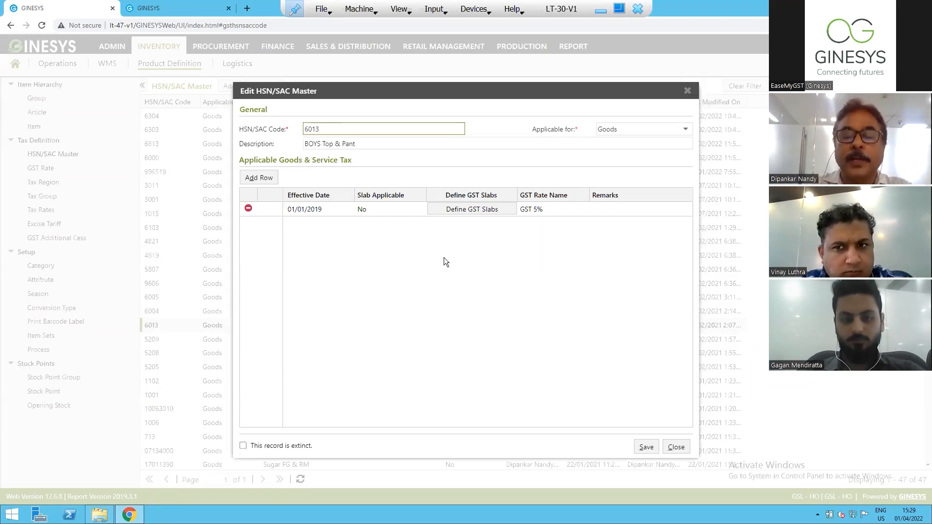
key("BackSpace")
type("4")
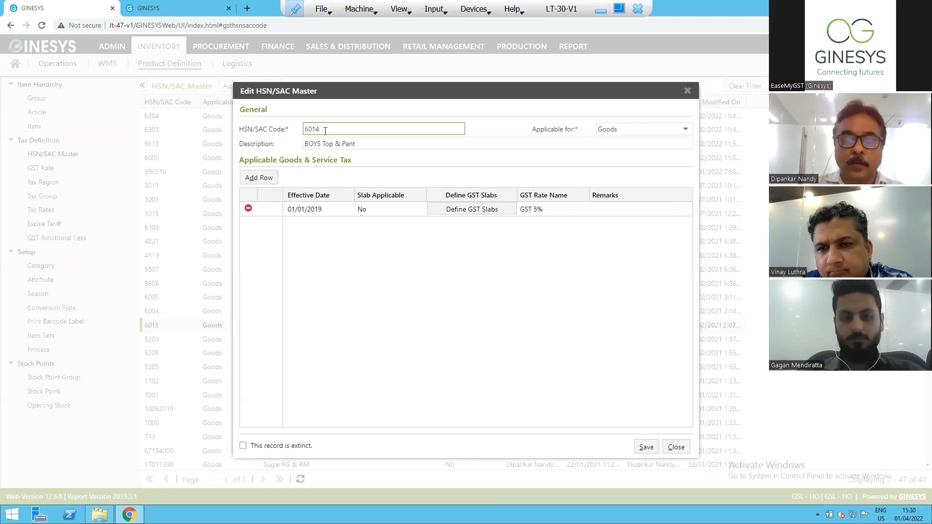
key("BackSpace")
type("3")
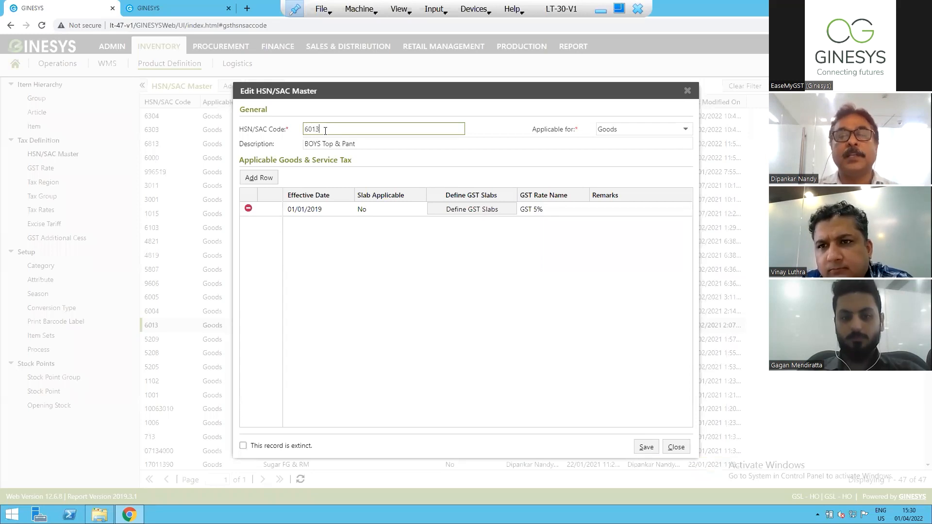
key("BackSpace")
type("4")
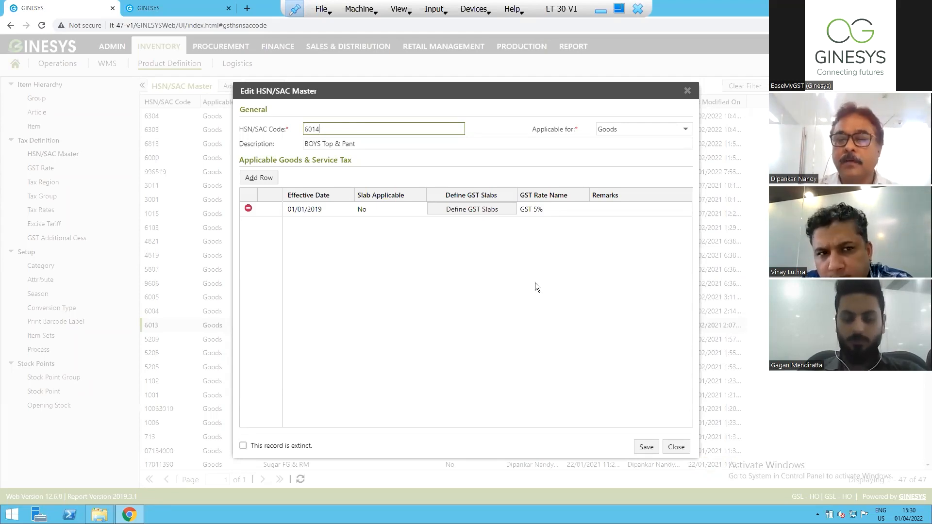
left_click(675, 447)
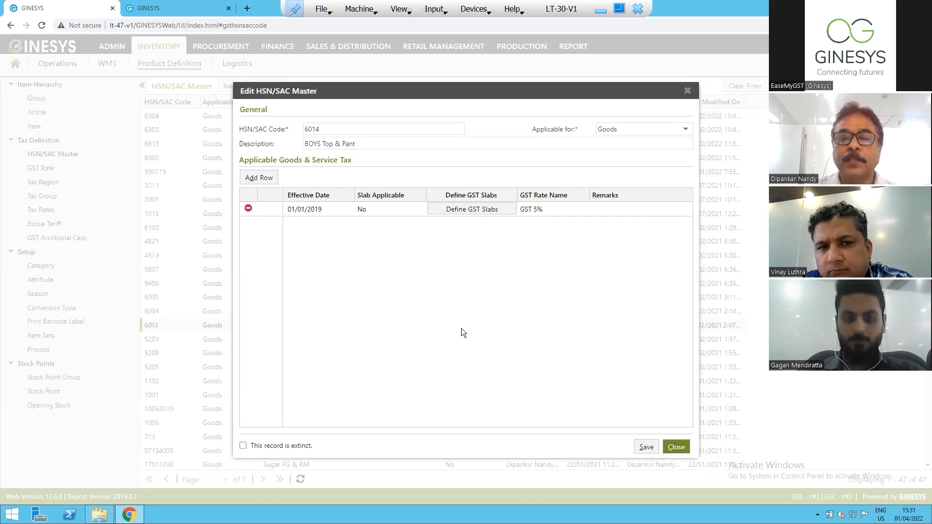
left_click(441, 280)
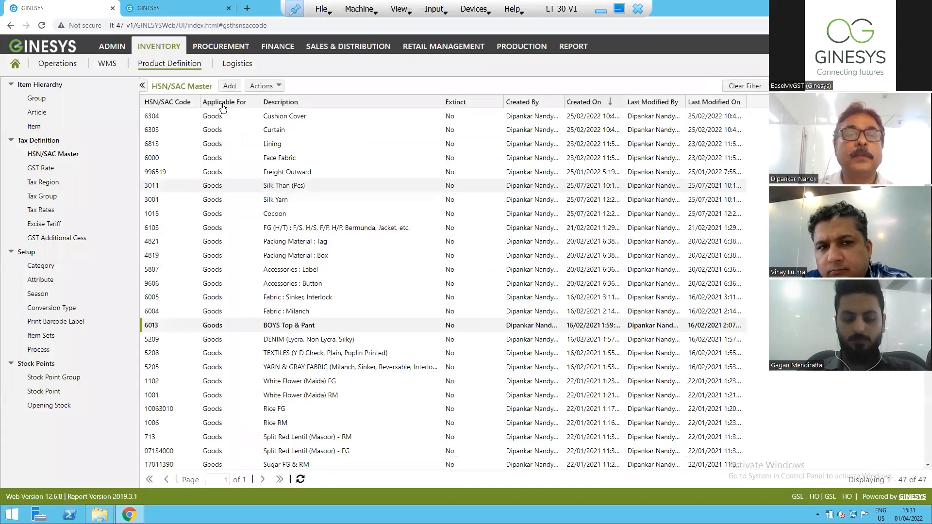
Start a new HSN/SAC record with code 6014, applicable for Goods.
left_click(237, 90)
left_click(313, 128)
type("5")
key("BackSpace")
type("6014")
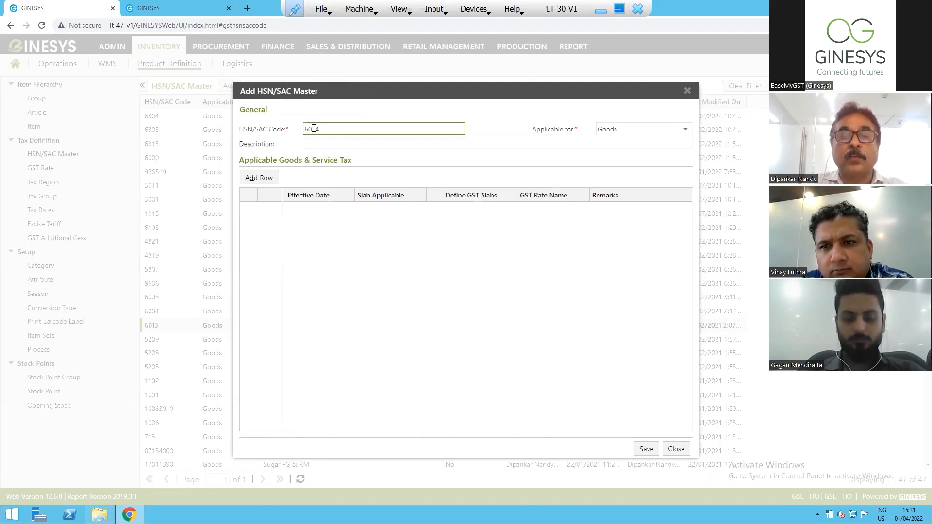
left_click(651, 129)
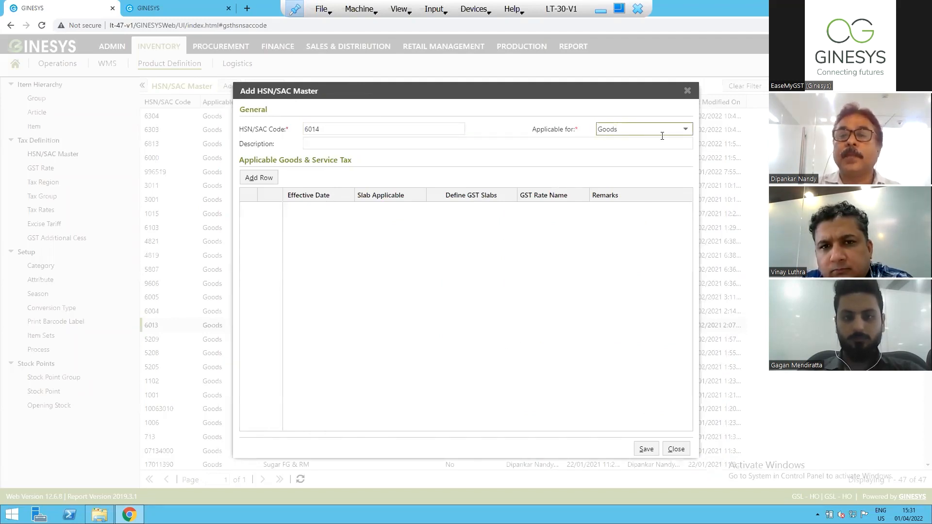
left_click(685, 131)
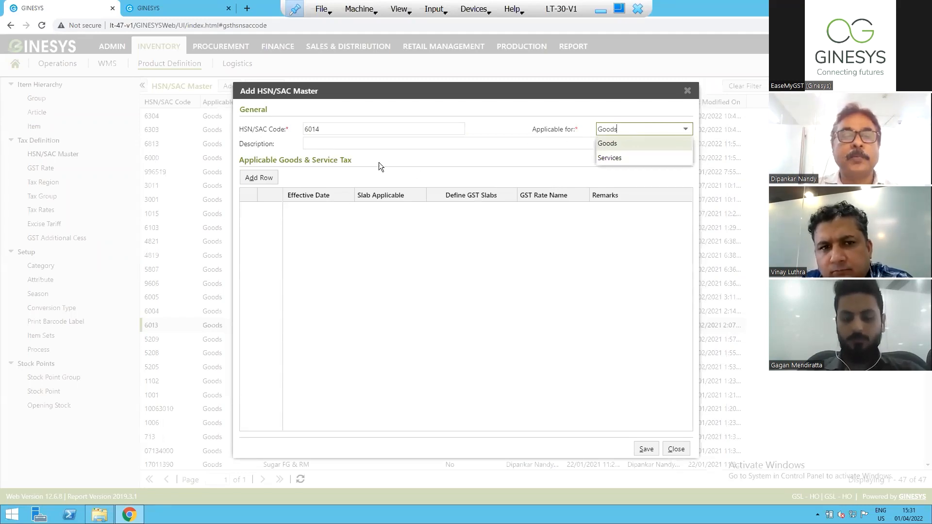
Describe the new HSN/SAC code as "Format Shirt Cotton" and add a row to its applicable Goods & Service Tax table.
left_click(370, 140)
left_click(372, 147)
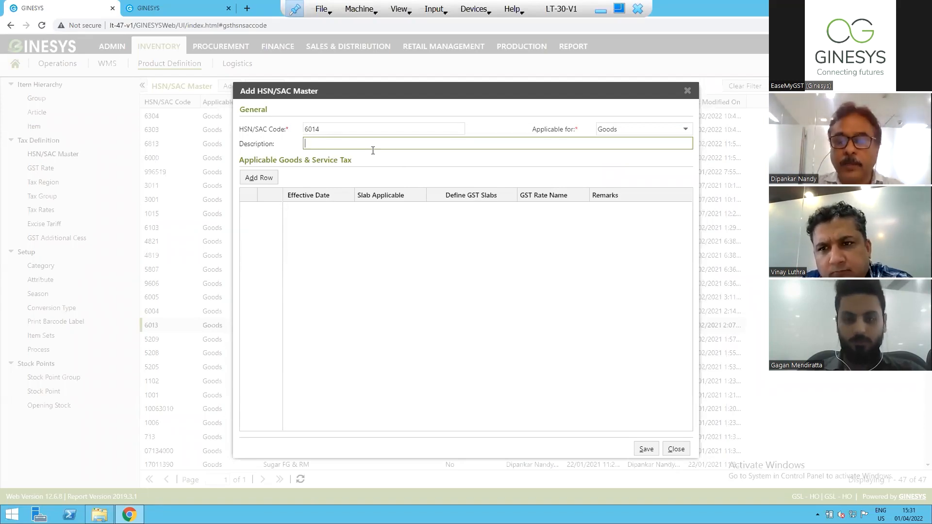
type("Format Shirt C")
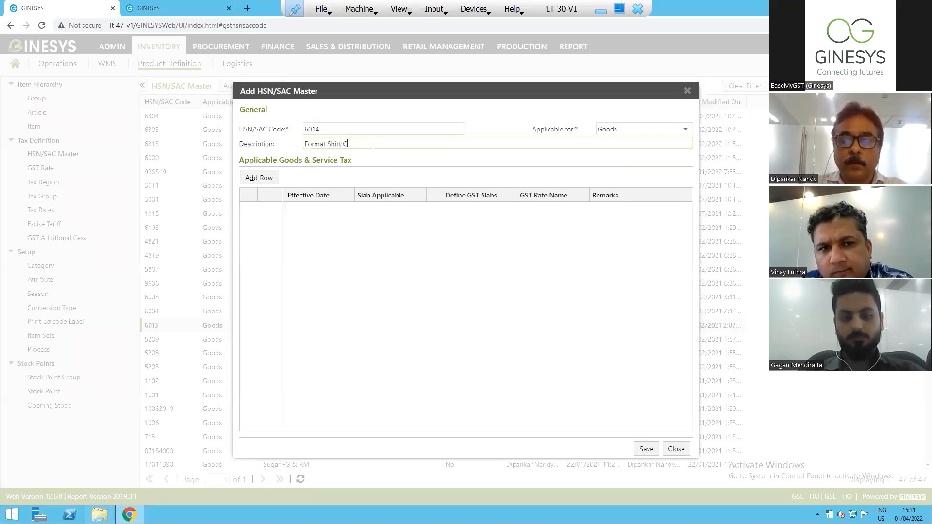
type("otton")
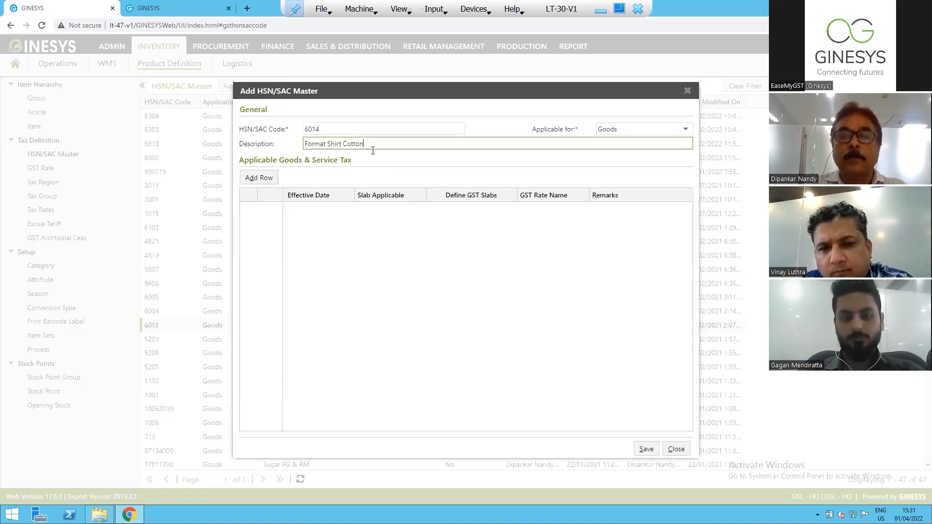
left_click(262, 178)
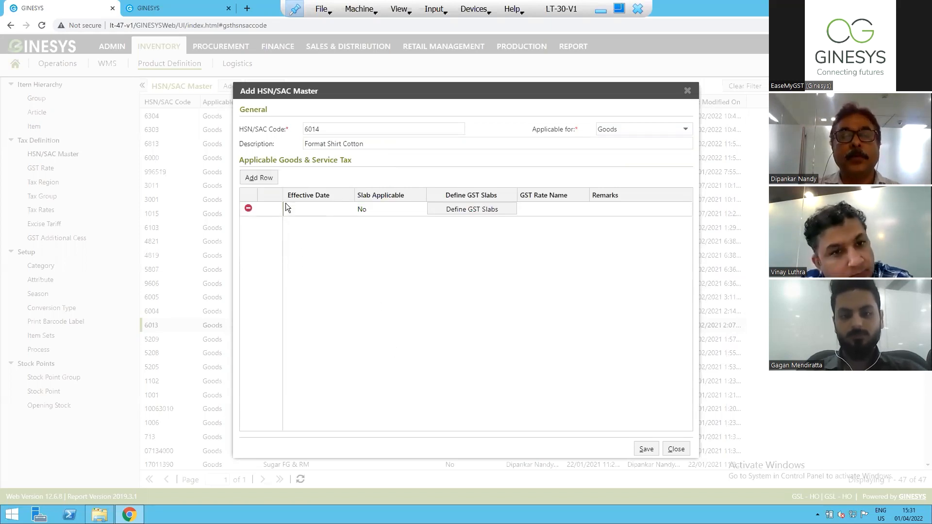
Set the tax row's effective date to 01/04/2022 and its Slab Applicable option to Yes.
left_click(312, 212)
left_click(348, 210)
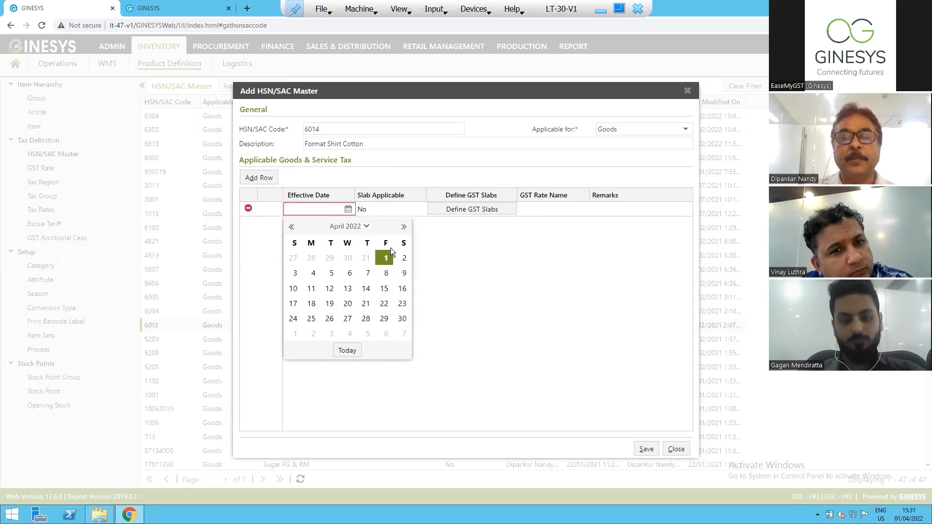
left_click(386, 258)
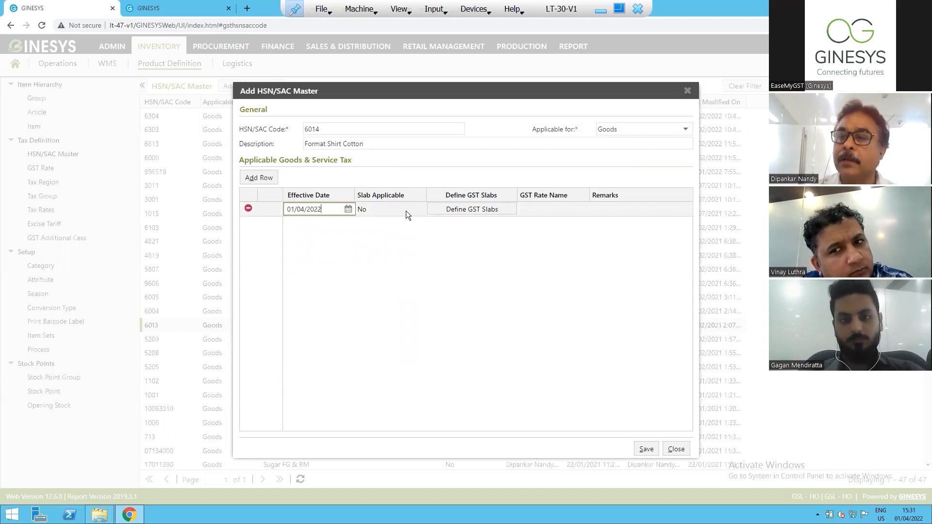
left_click(406, 210)
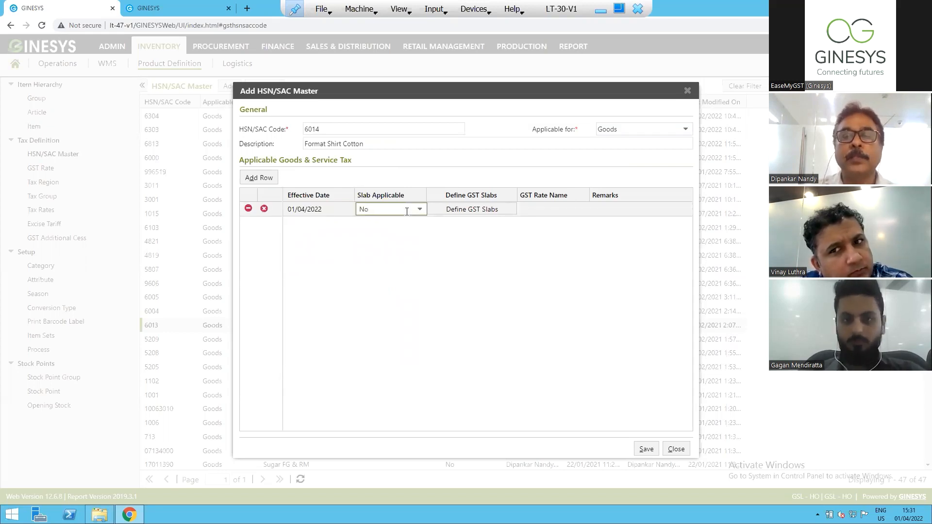
left_click(418, 212)
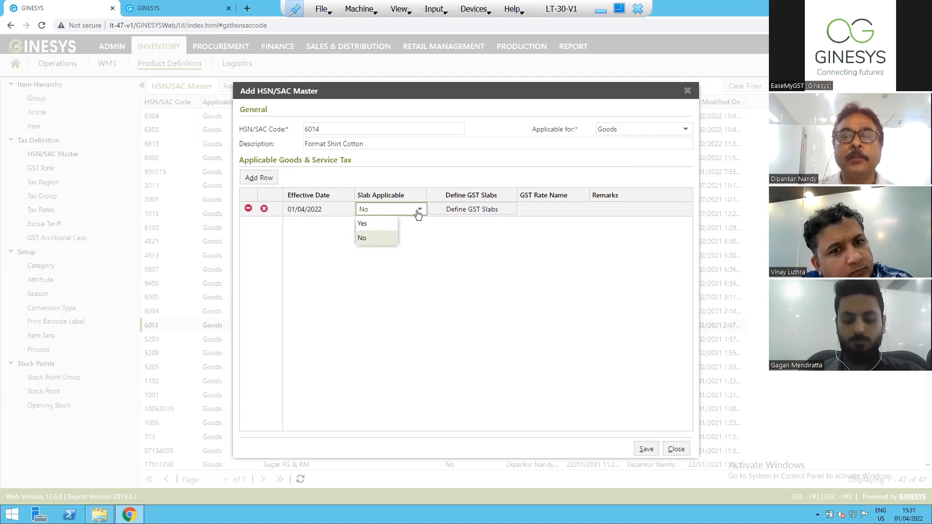
left_click(368, 223)
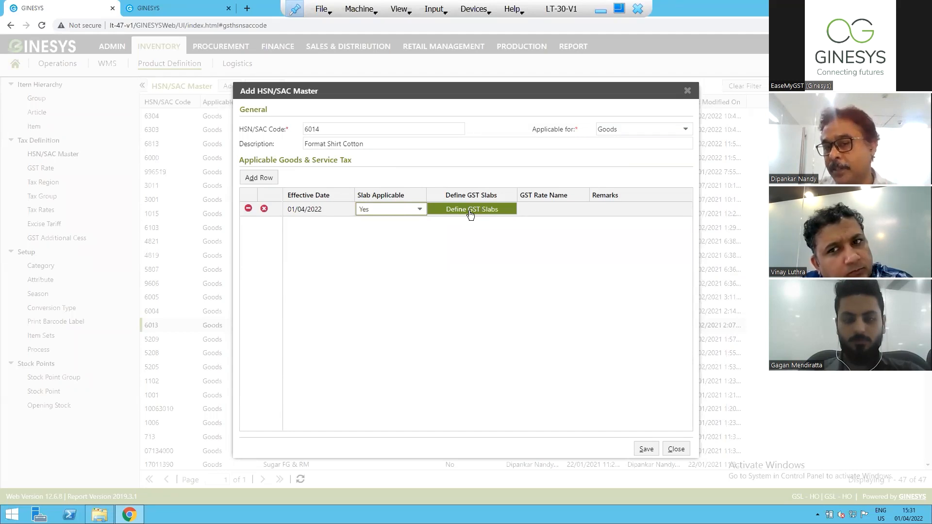
Try to define GST slabs for the tax row with Slab Applicable set to No.
left_click(419, 209)
left_click(367, 238)
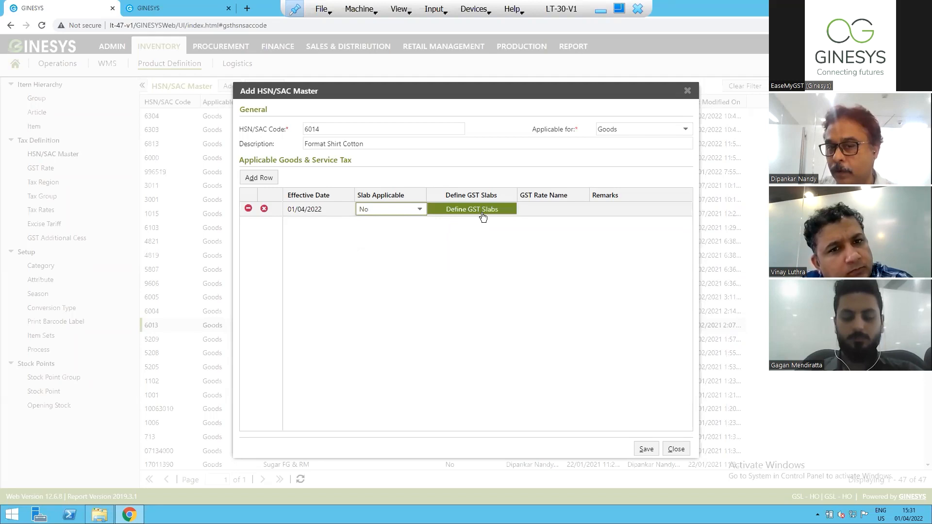
left_click(482, 213)
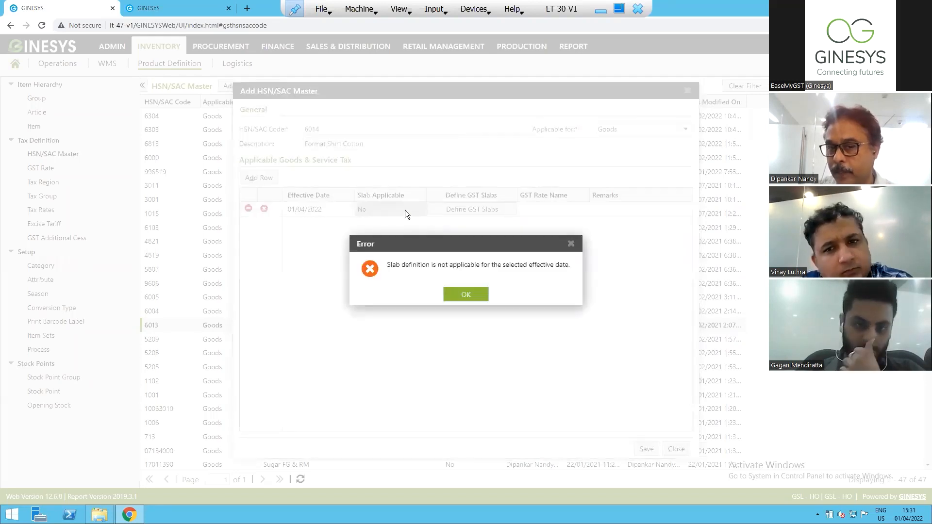
left_click(460, 291)
Set Slab Applicable to Yes and assign GST 5% to the slab starting from amount 0.00.
left_click(420, 209)
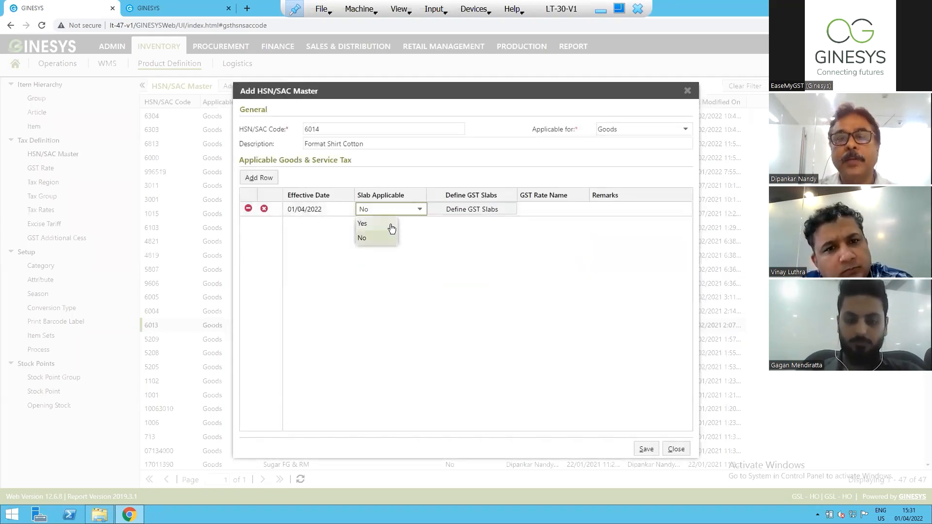
left_click(385, 225)
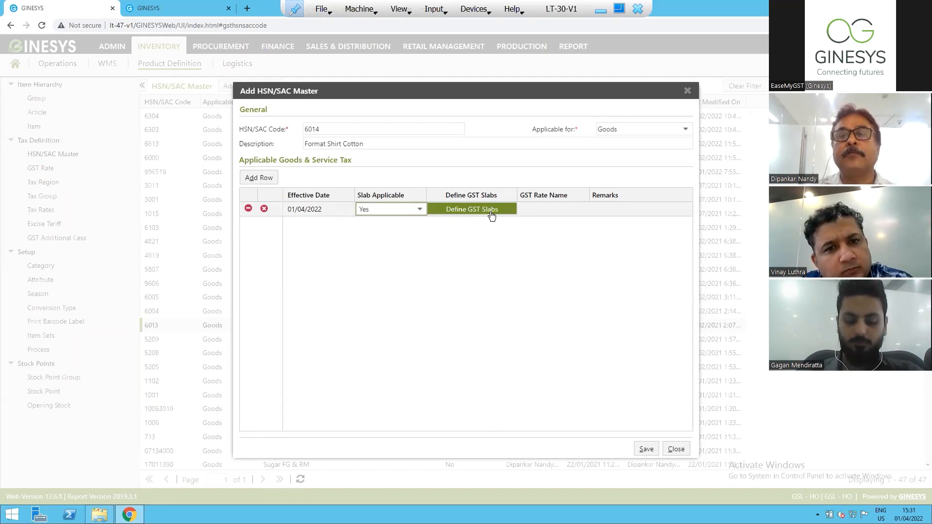
left_click(491, 214)
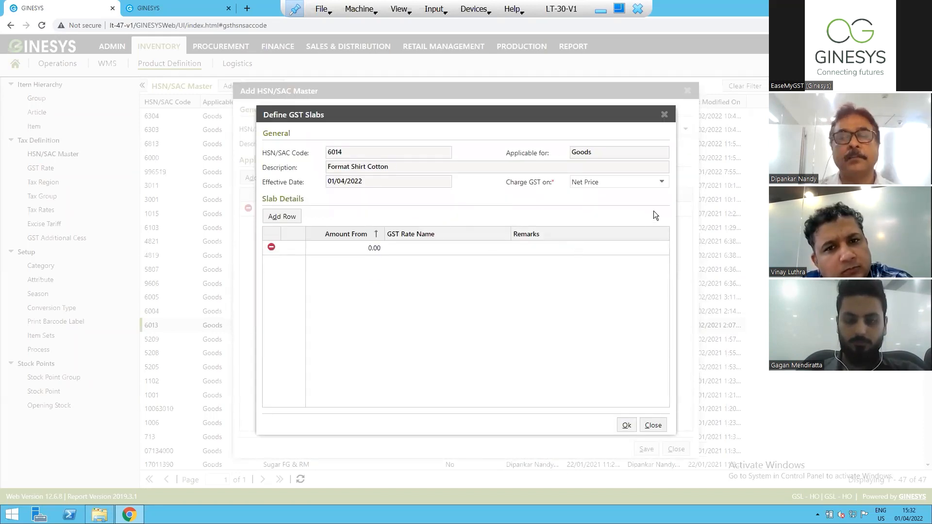
left_click(339, 250)
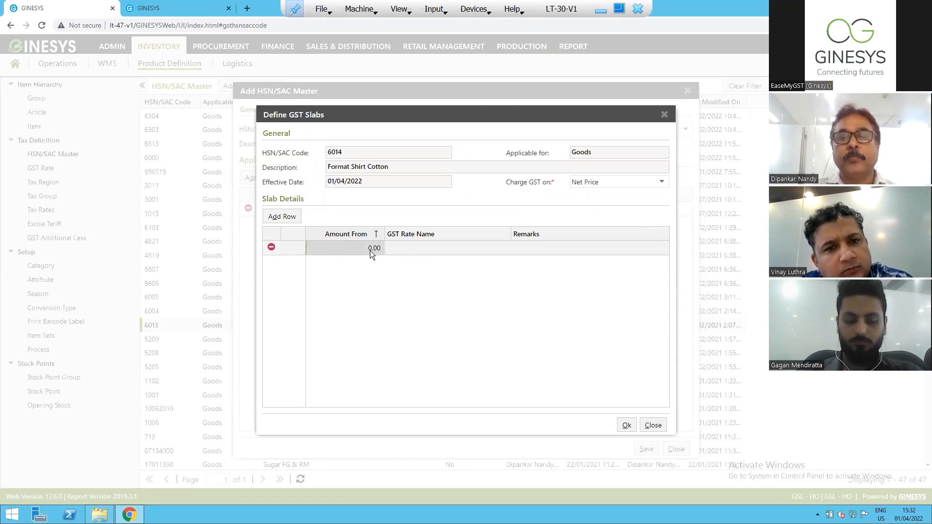
left_click(437, 250)
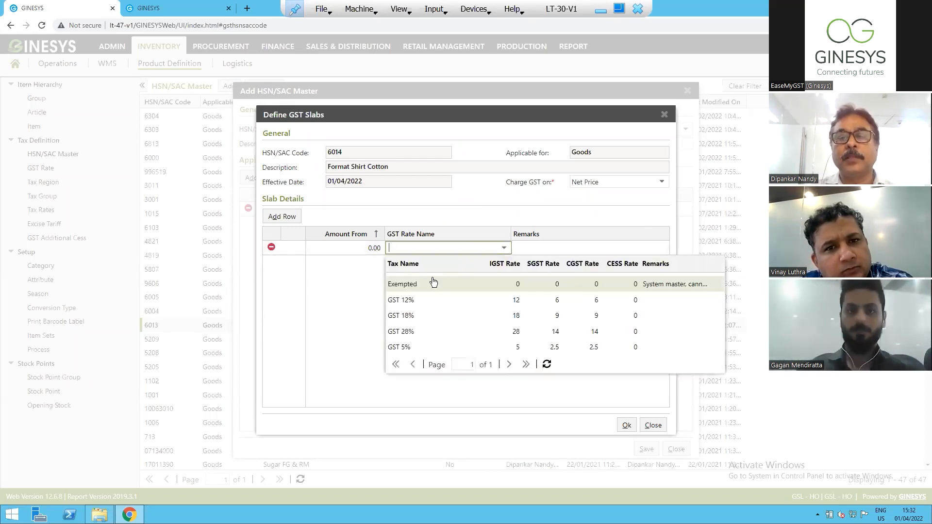
left_click(409, 348)
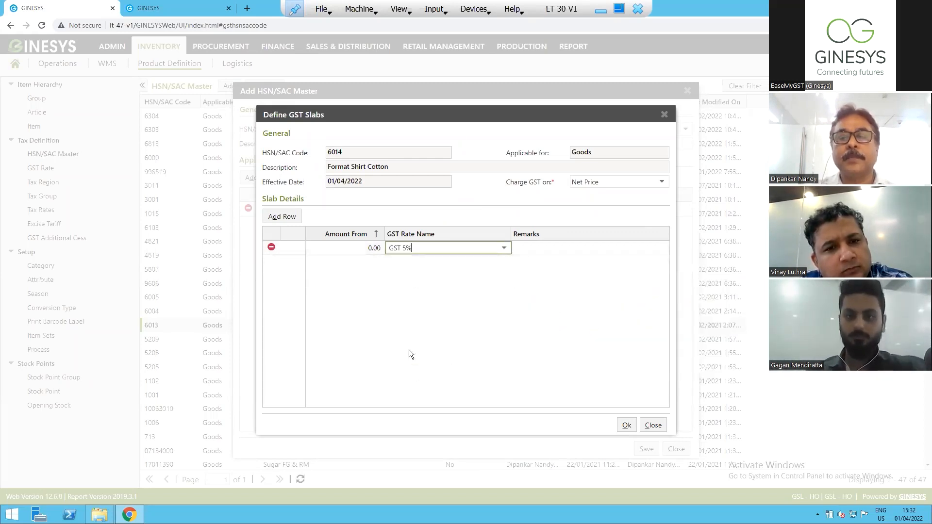
Add a second GST slab starting from amount 1000.01 with the GST 12% rate.
left_click(280, 224)
left_click(364, 266)
type("1000.01")
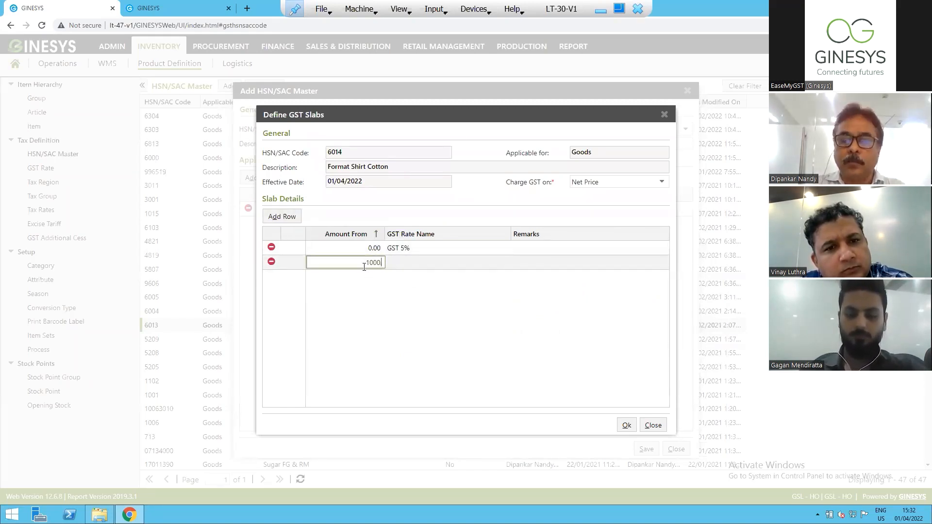
left_click(466, 263)
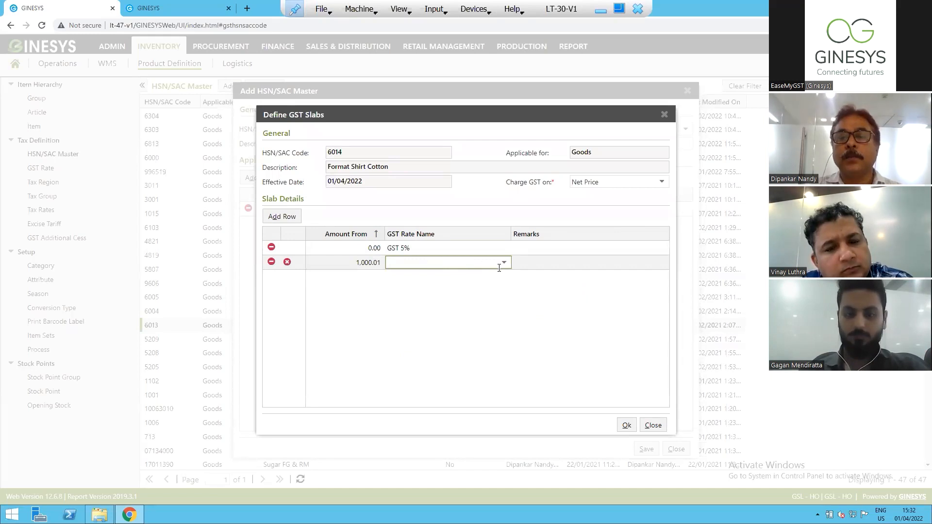
left_click(504, 266)
left_click(410, 315)
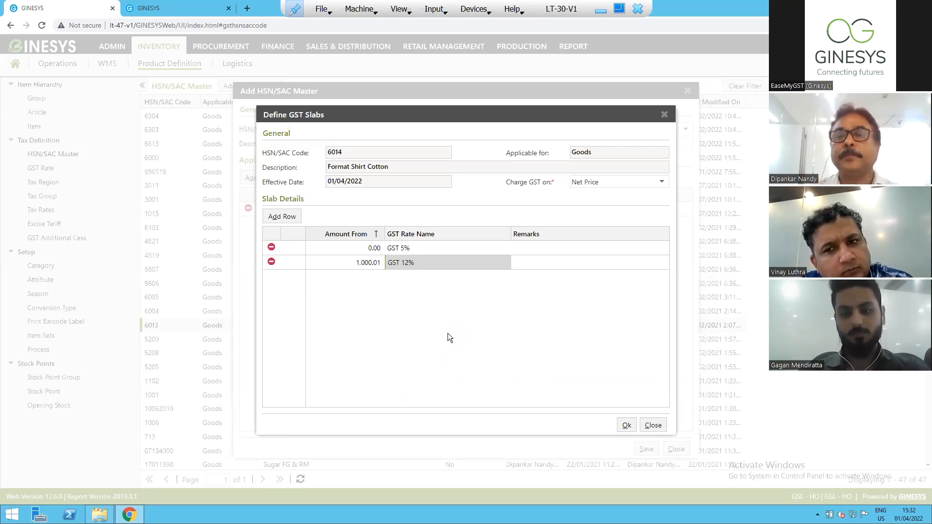
Accept the GST slabs with GST charged on Net Price, and close the new HSN/SAC record without saving.
left_click(661, 183)
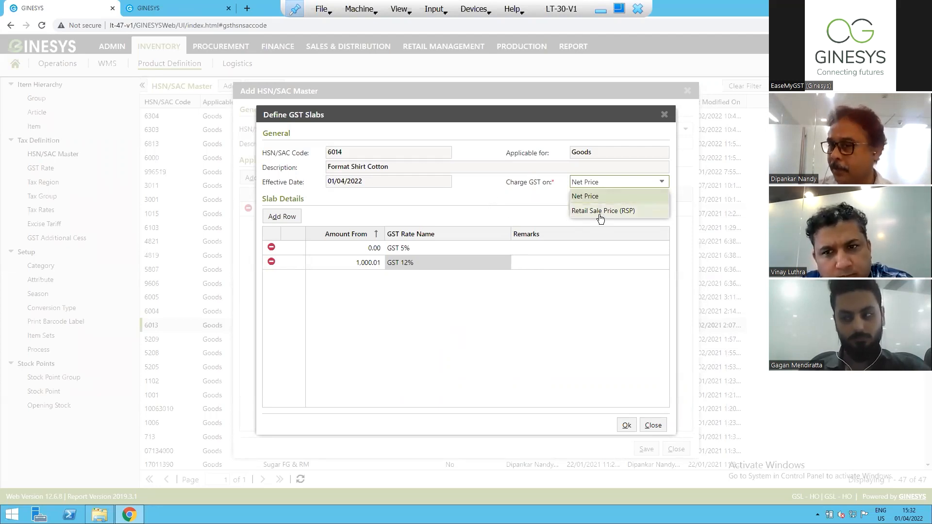
left_click(463, 187)
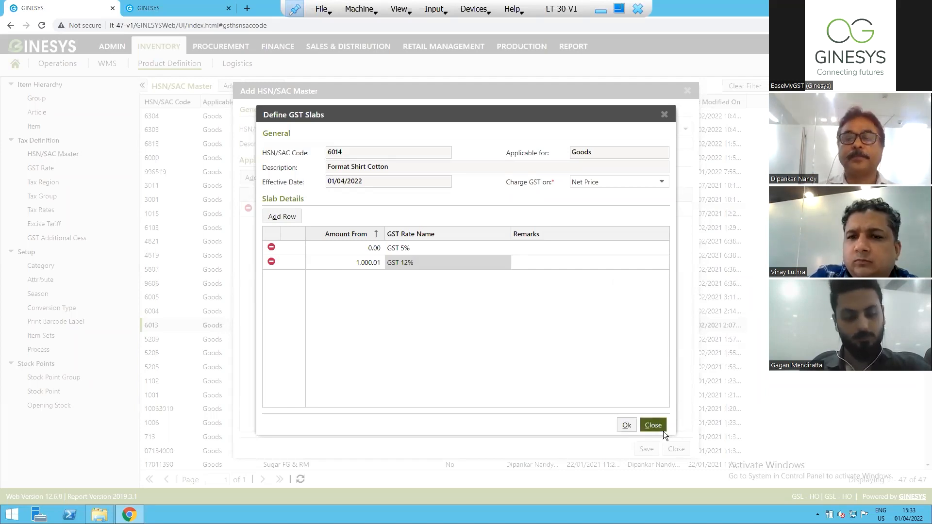
left_click(626, 427)
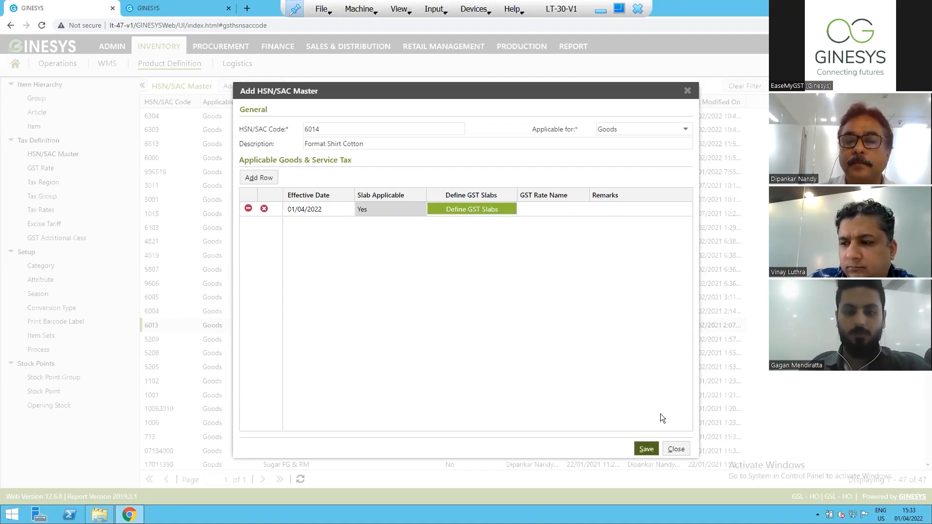
left_click(676, 448)
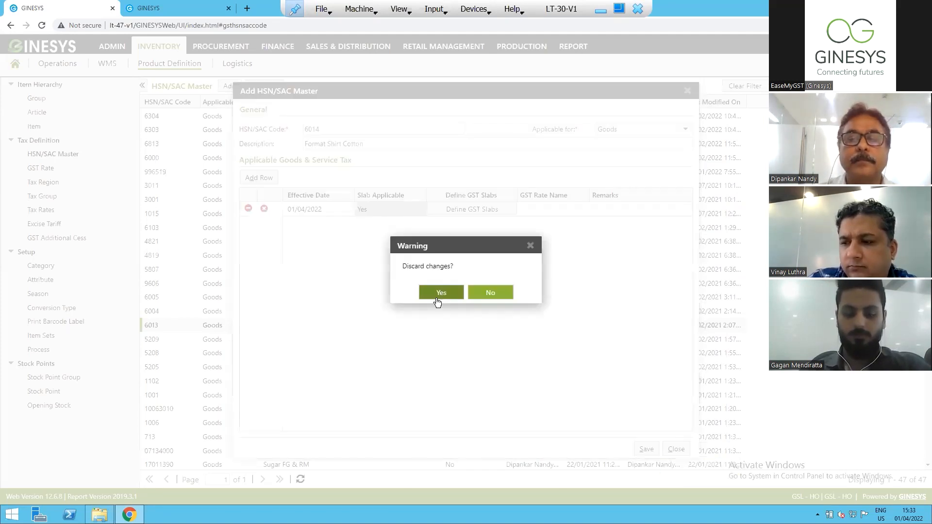
left_click(436, 293)
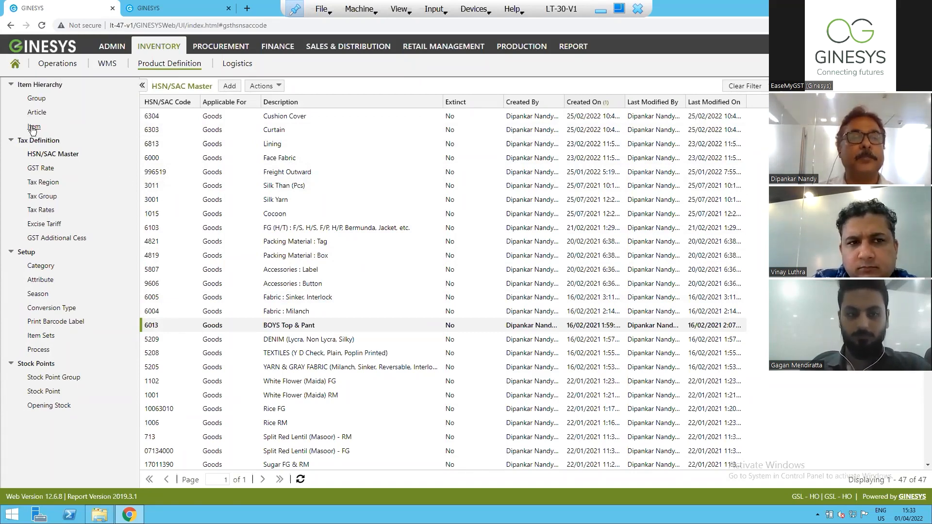
Open the properties of the Kurti group under Ladies > Upper in the item group hierarchy for editing.
left_click(35, 99)
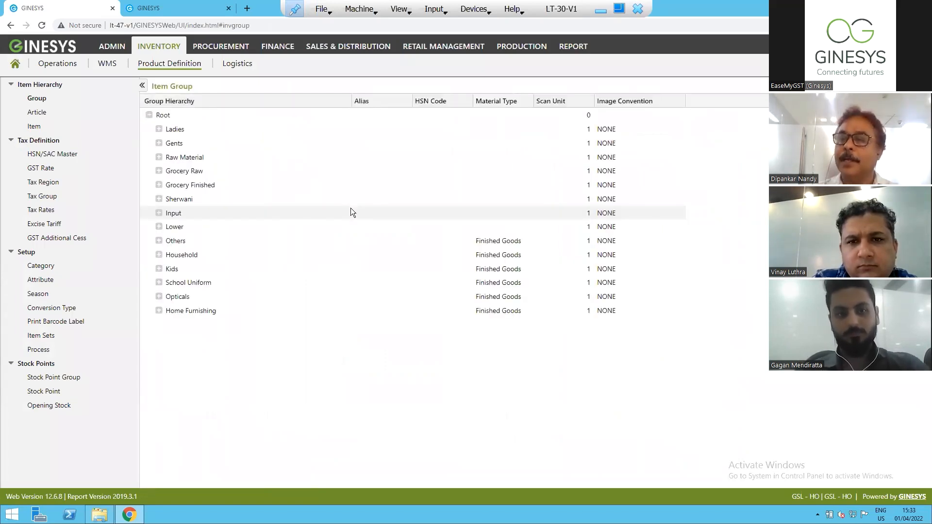
left_click(159, 131)
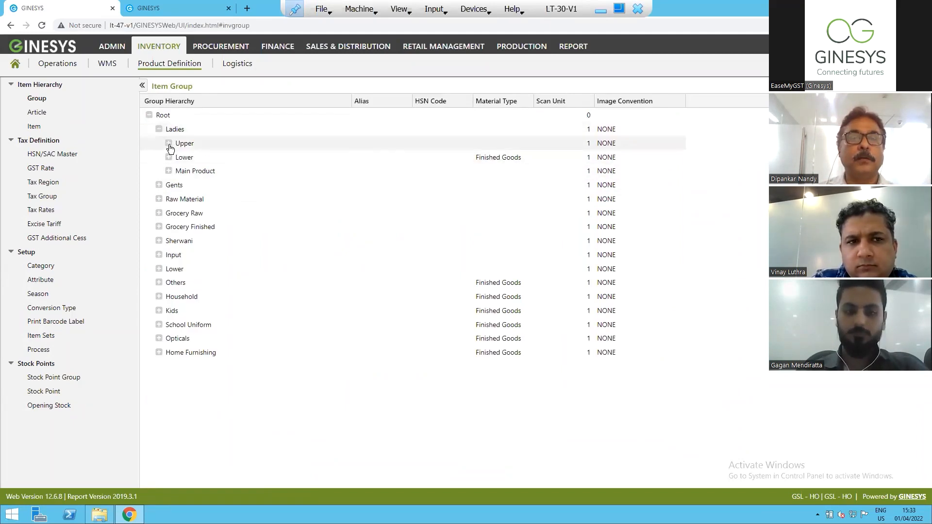
left_click(169, 144)
left_click(194, 161)
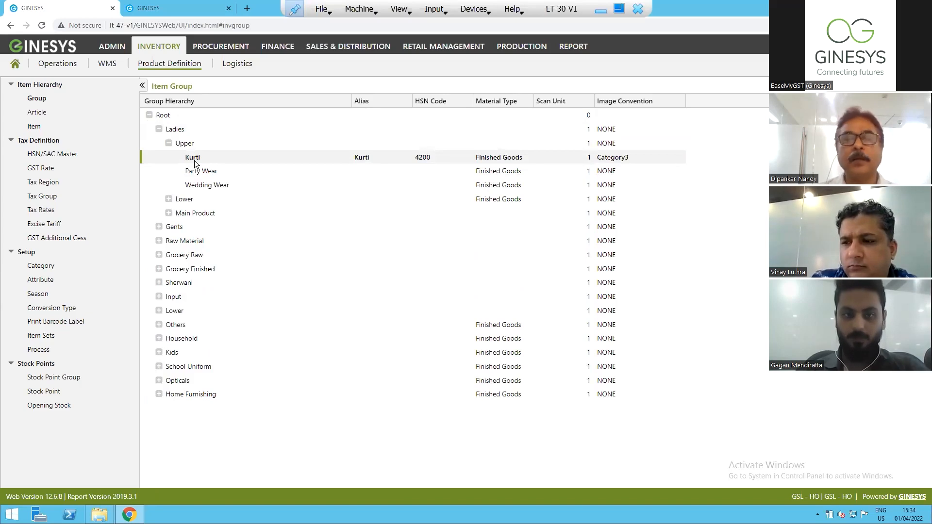
right_click(194, 162)
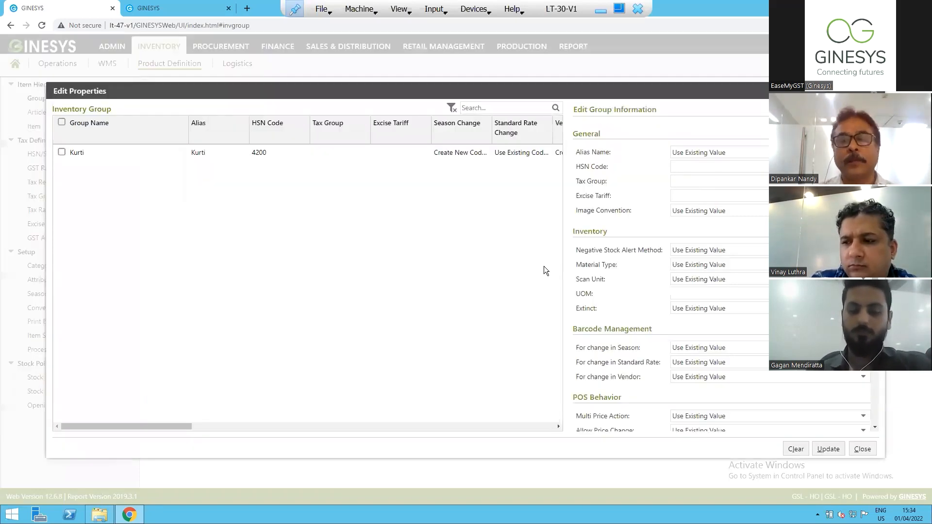
Try changing the Kurti group's HSN code to 7001, and close its properties without saving.
left_click(61, 151)
left_click(724, 166)
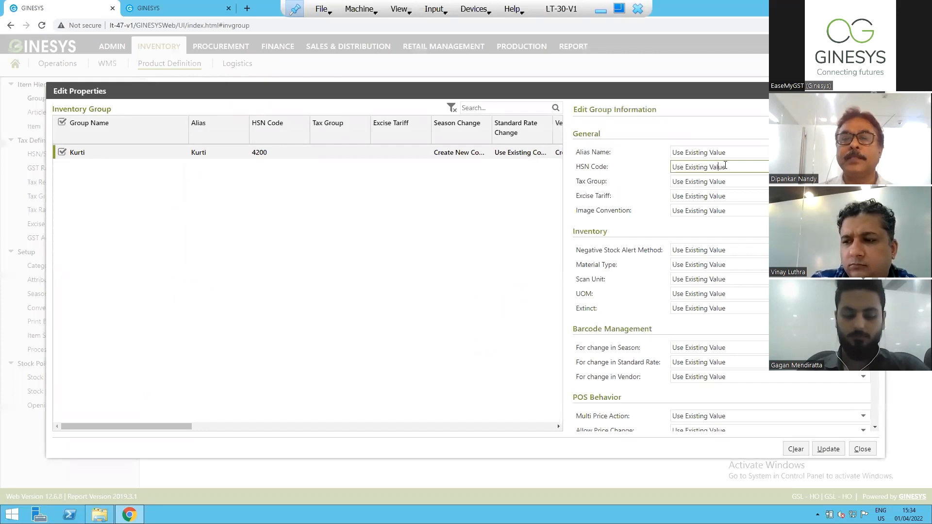
left_click(729, 169)
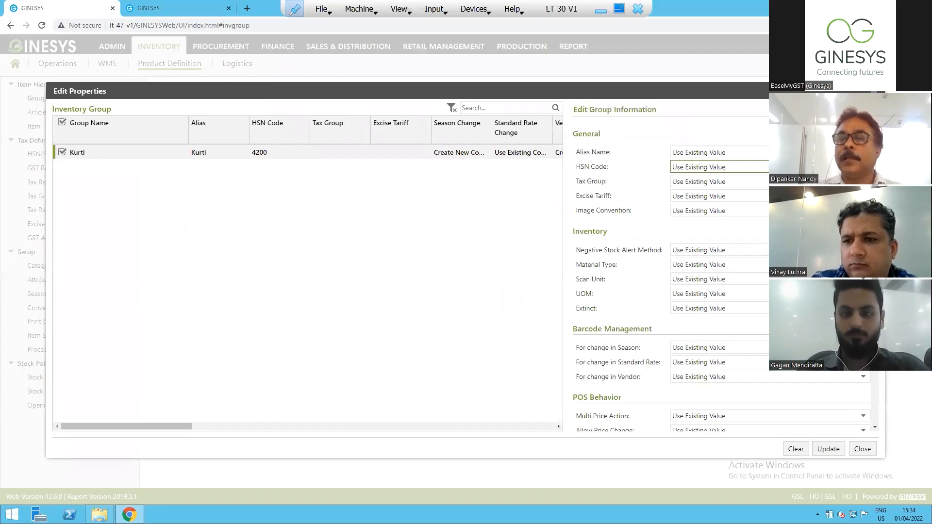
left_click(863, 167)
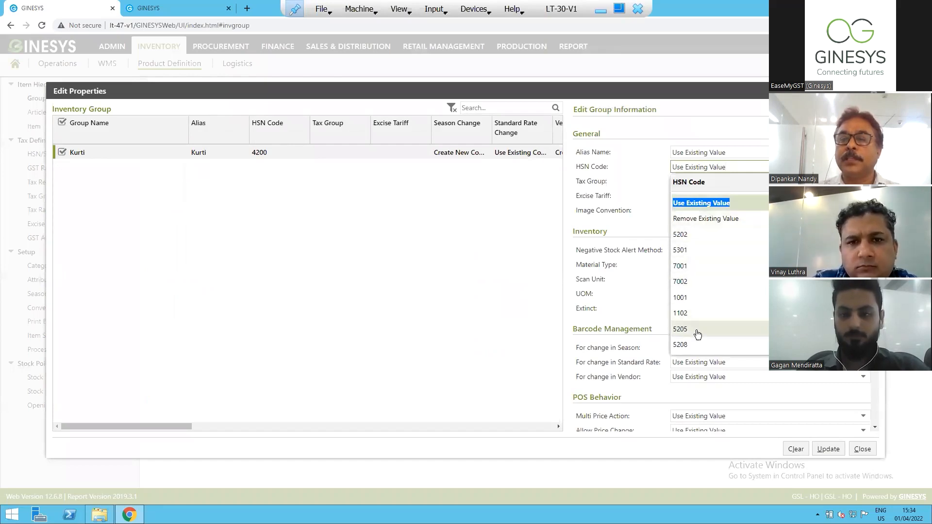
left_click(690, 271)
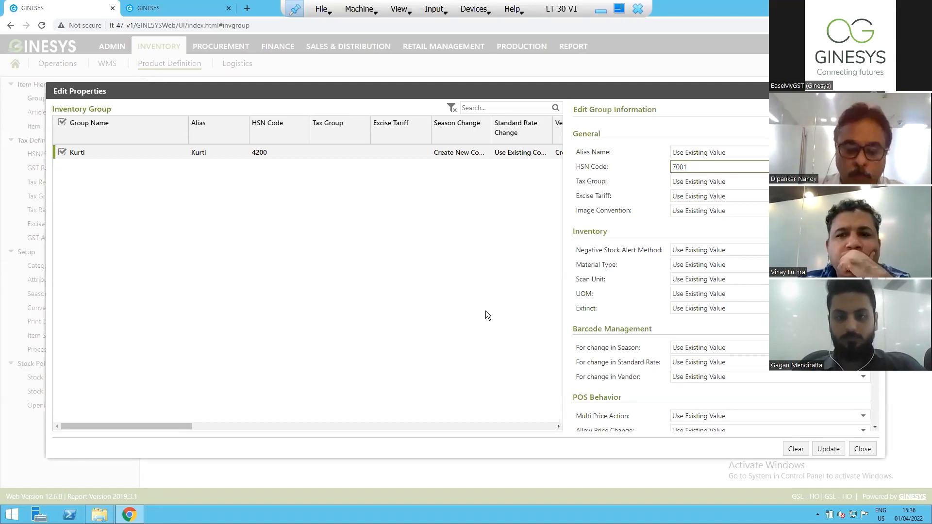
left_click_drag(696, 167, 635, 167)
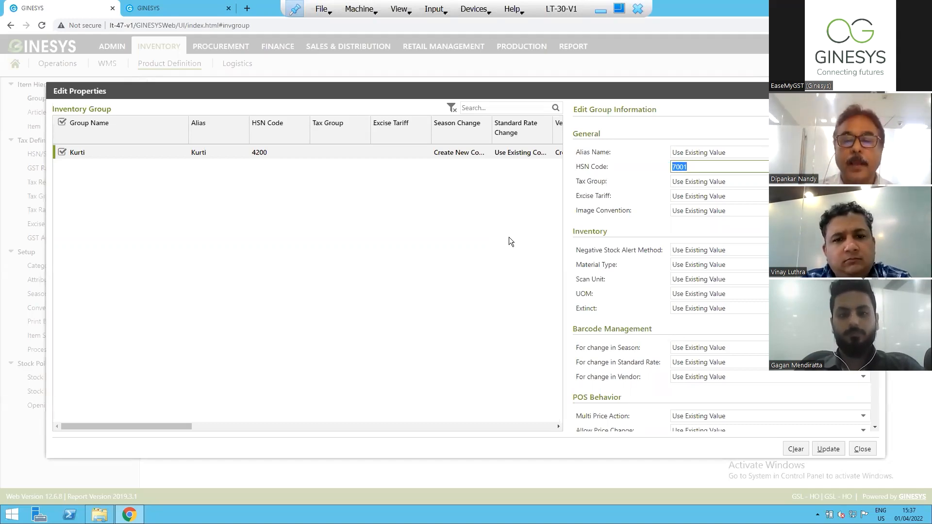
left_click(863, 456)
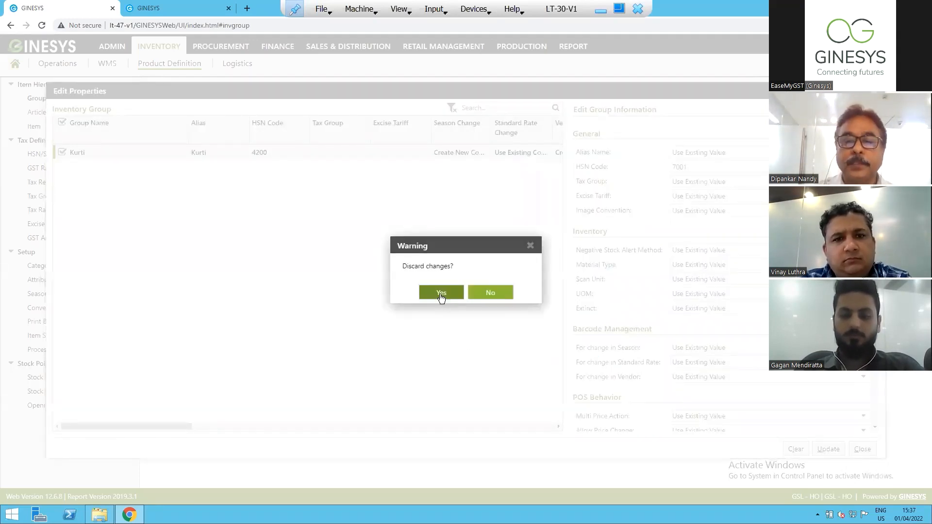
left_click(441, 293)
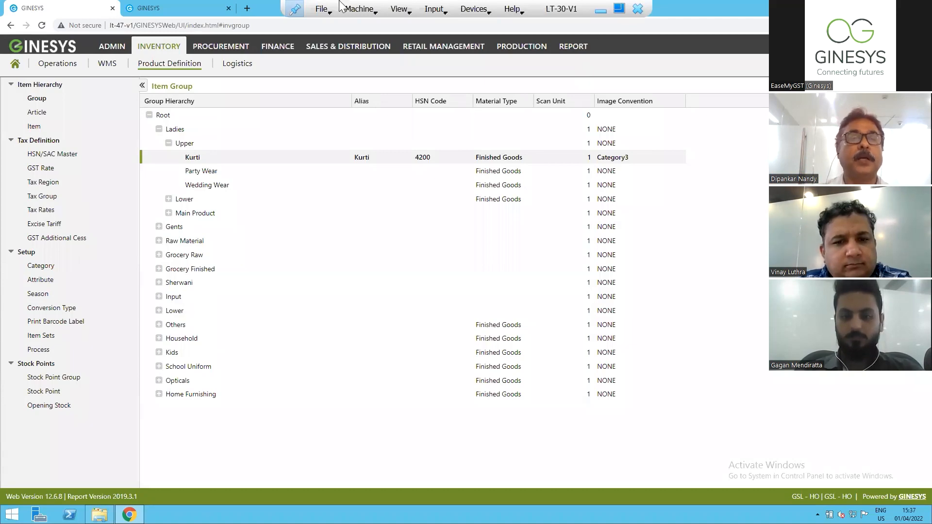
Narrow the inventory item list to the Ladies Upper Kurti items and select item T1108 with barcode KU001.
left_click(33, 126)
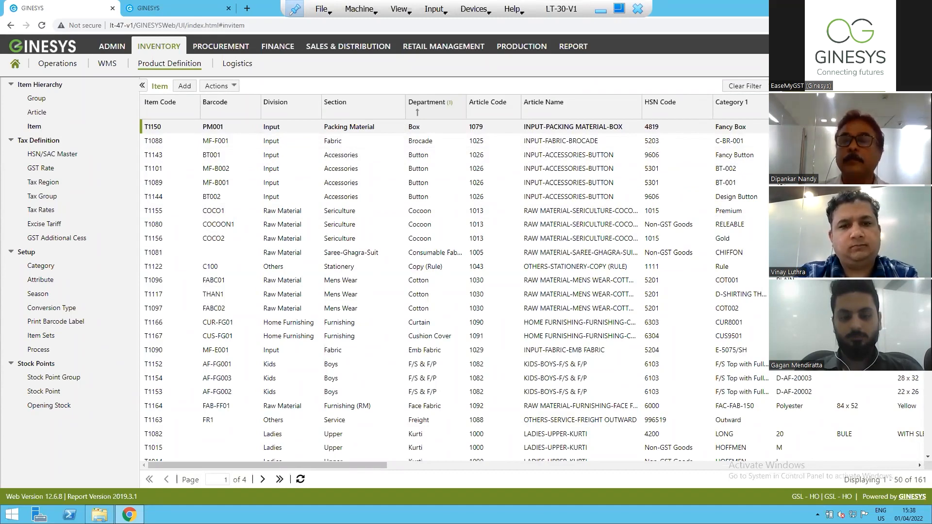
left_click(816, 114)
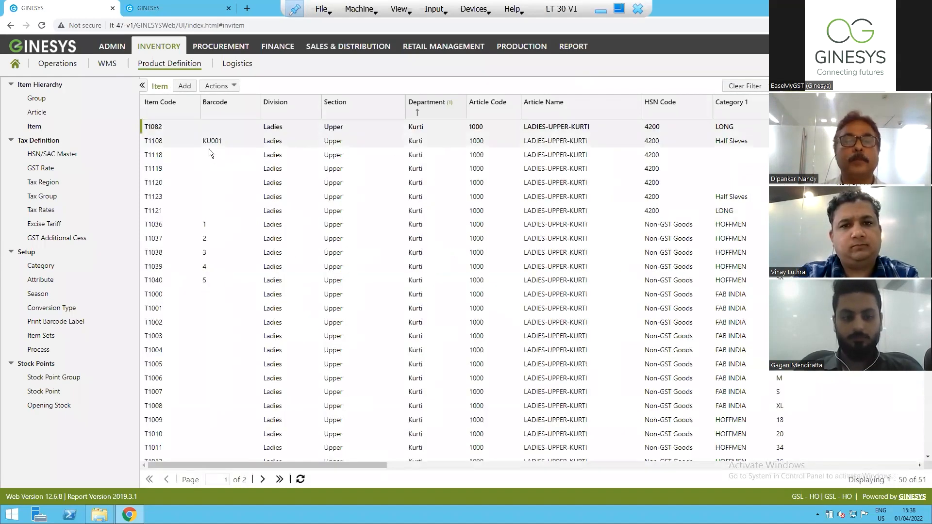
left_click(228, 141)
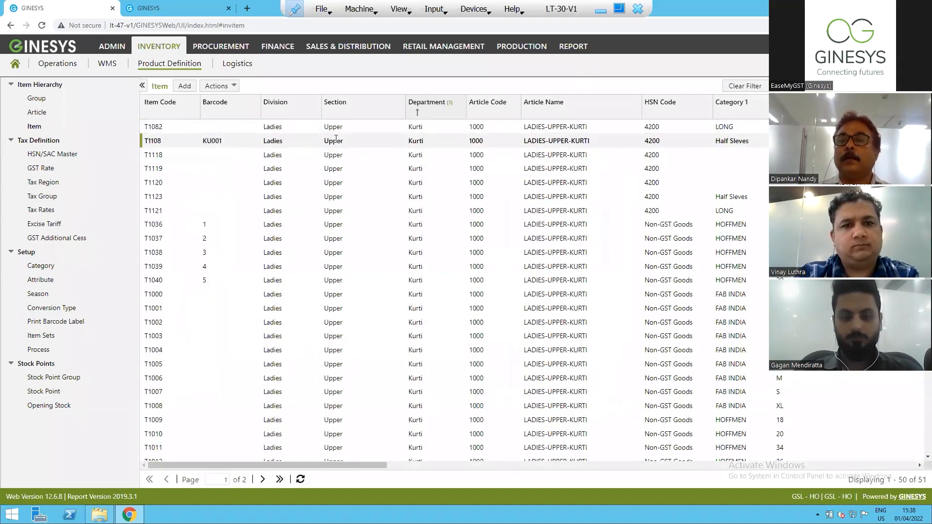
Open item T1082 of the Ladies Upper Kurti article for editing and try changing its HSN/SAC code to 7001.
left_click(293, 125)
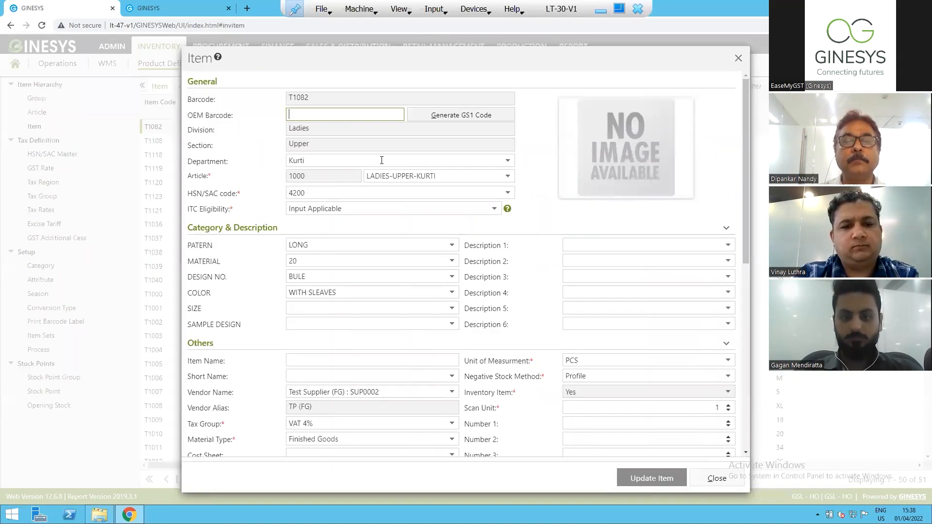
left_click(320, 159)
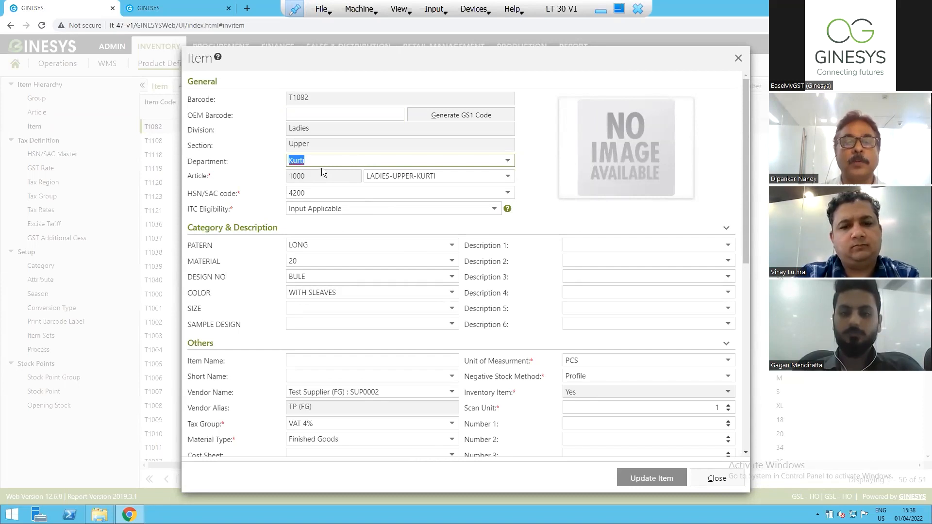
left_click(314, 193)
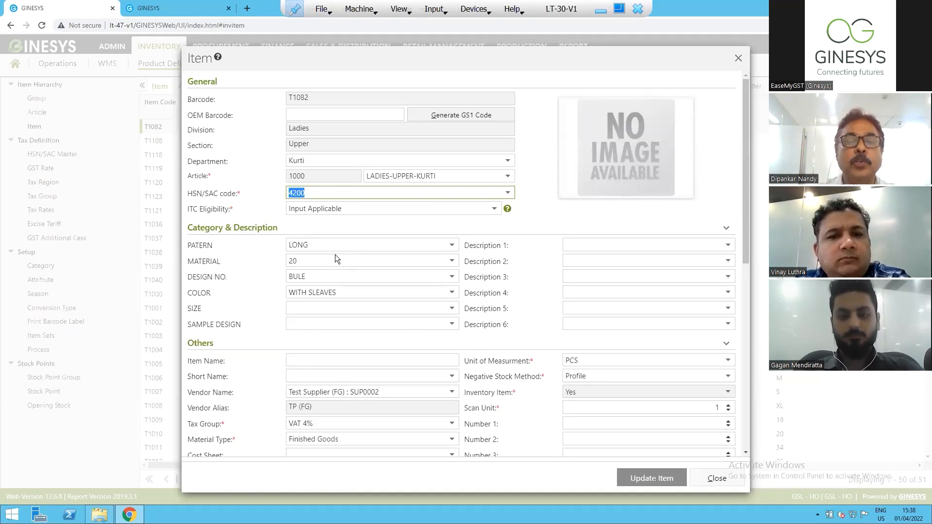
left_click(508, 195)
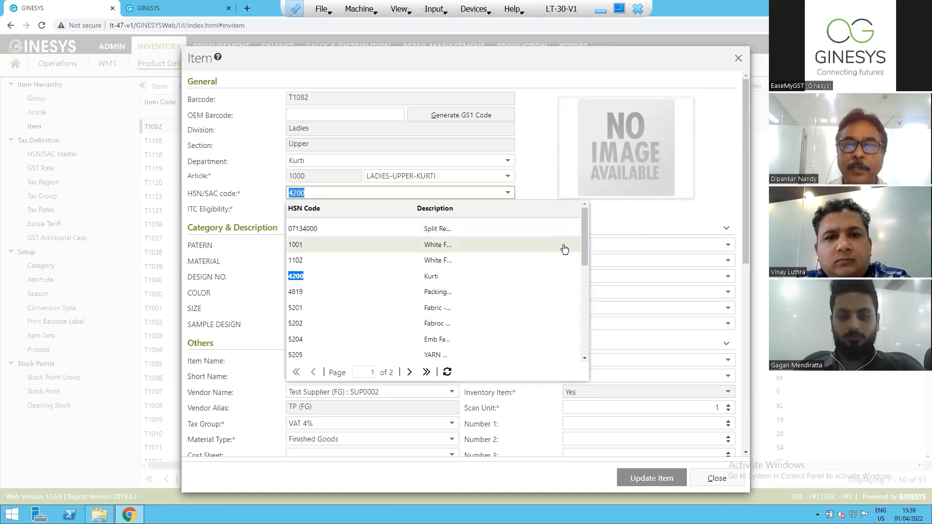
left_click_drag(584, 248, 584, 335)
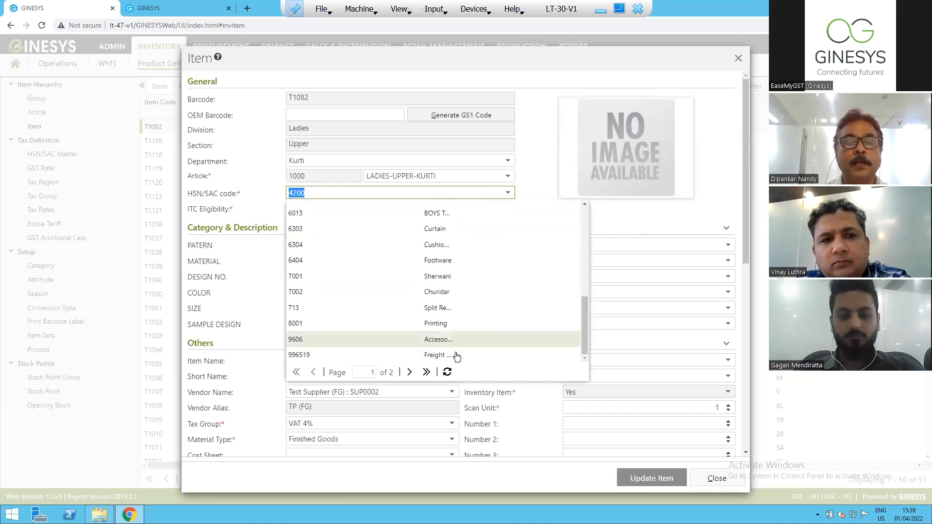
left_click(301, 278)
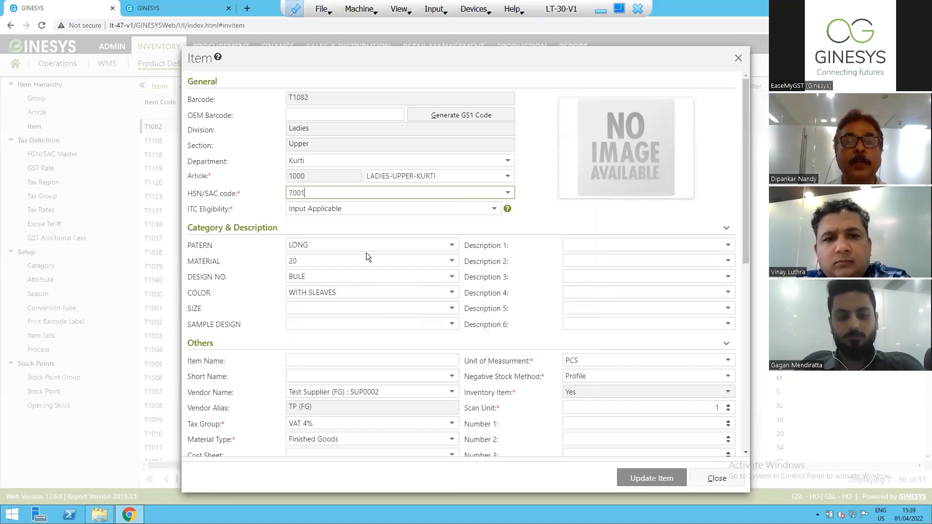
left_click(323, 248)
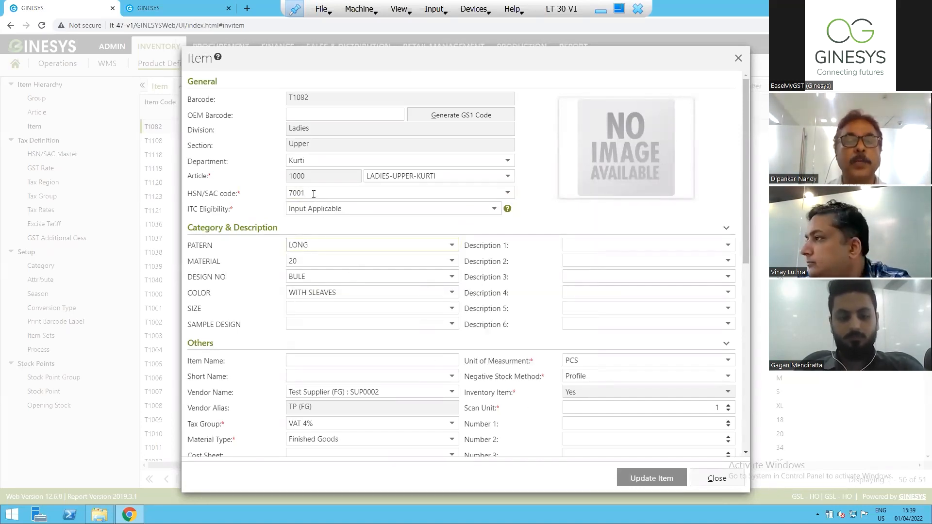
left_click(312, 193)
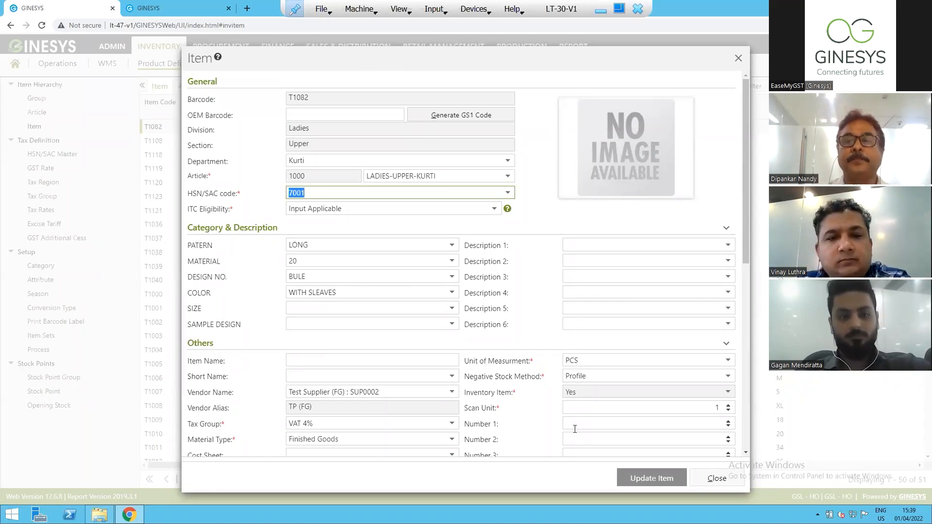
Review the item's pricing and POS behaviour settings, and close the item record, discarding the changes.
left_click_drag(745, 202, 750, 434)
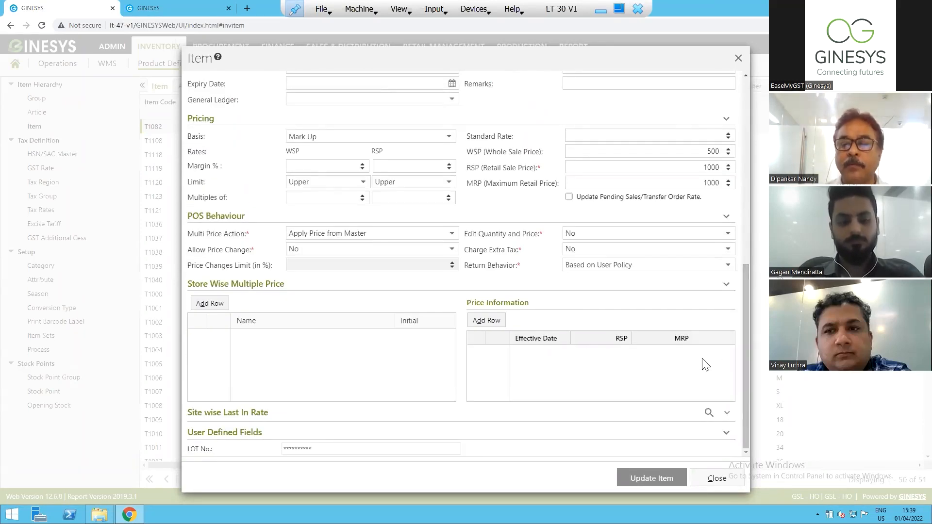
left_click(714, 477)
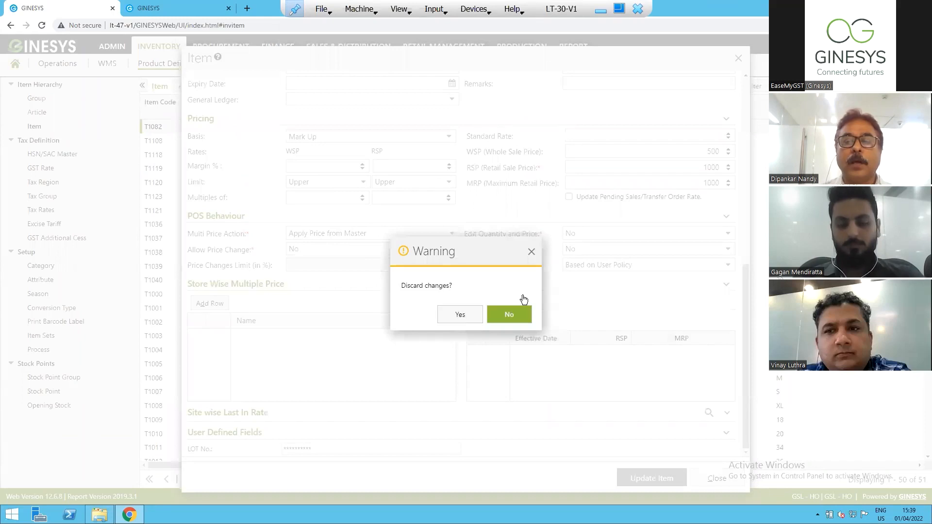
left_click(451, 313)
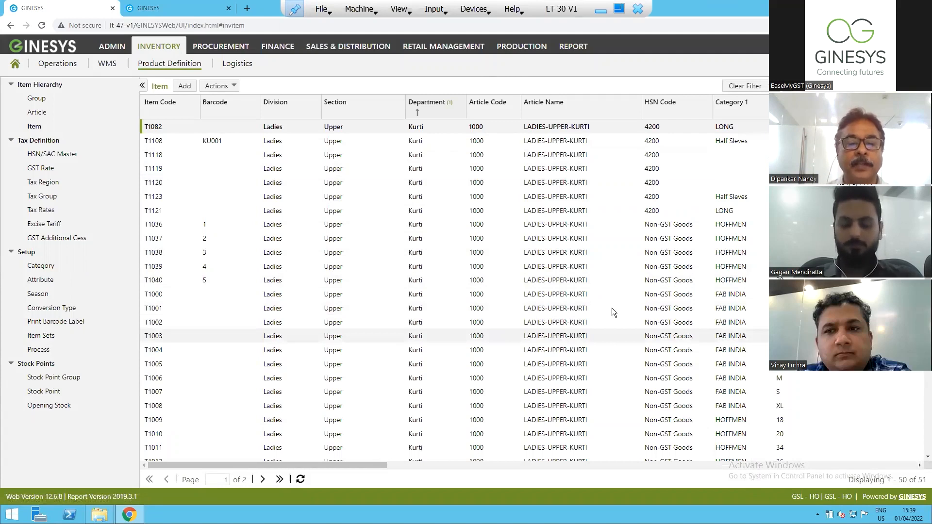
Open the Manage Item window for editing multiple items in bulk.
left_click(237, 88)
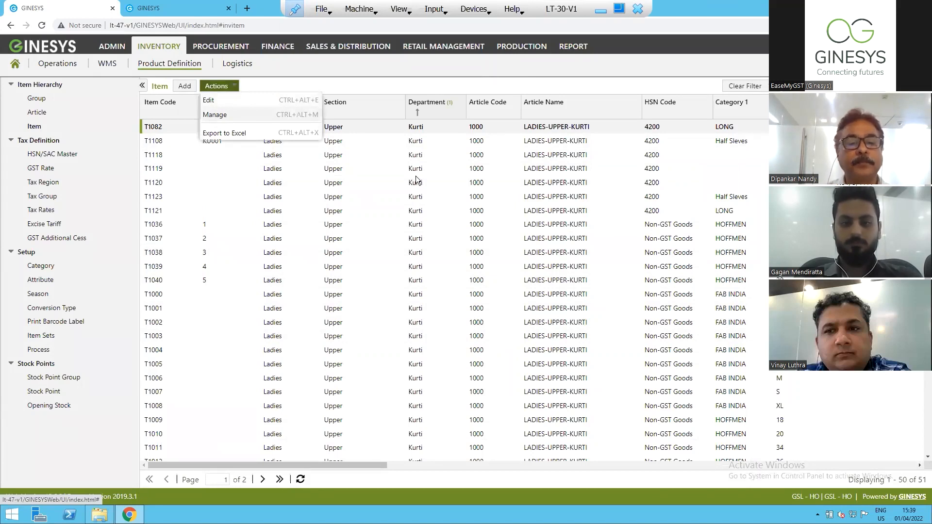
key("ctrl+alt+m")
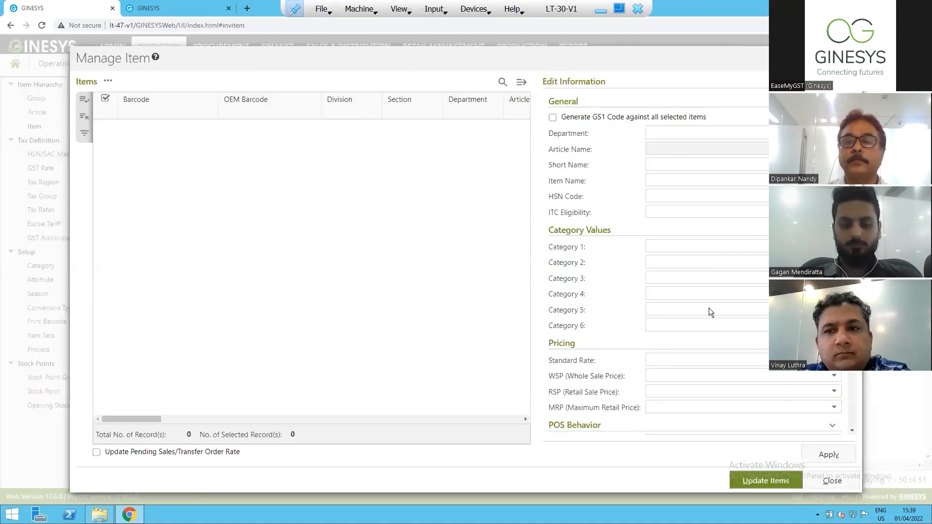
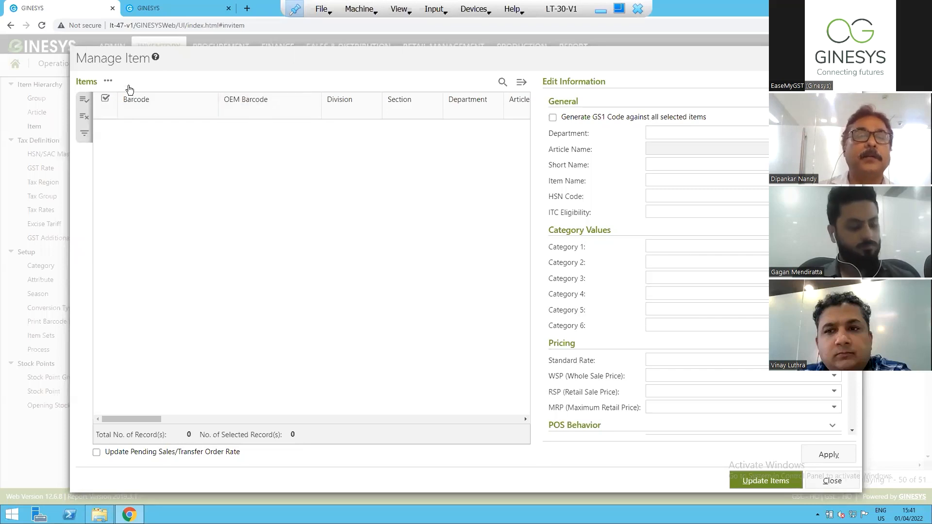
Open the item selection for the bulk edit list and search for items whose Category 1 contains COT001.
left_click(108, 81)
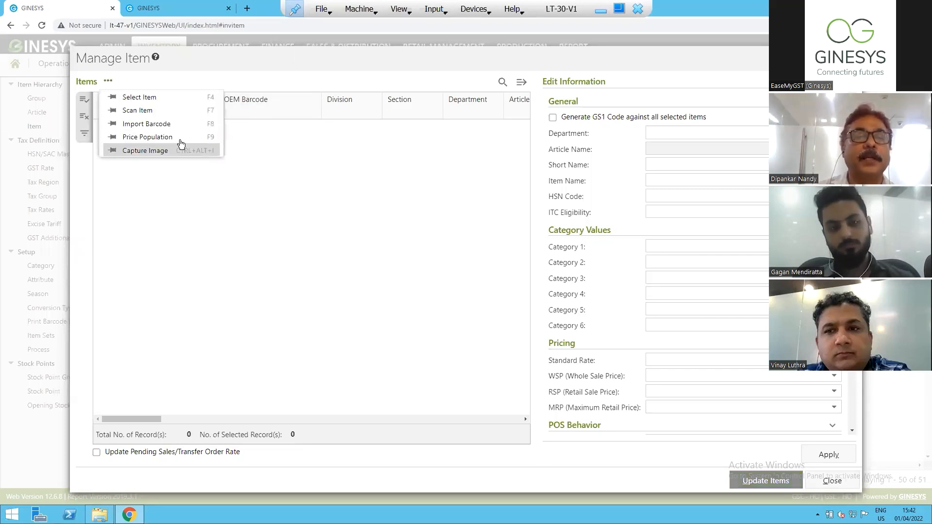
left_click(139, 100)
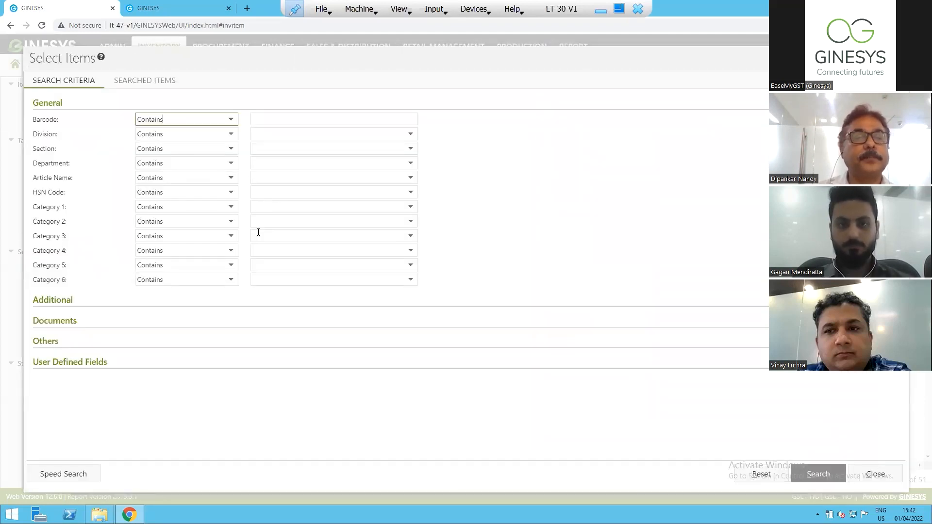
left_click(271, 208)
left_click(411, 207)
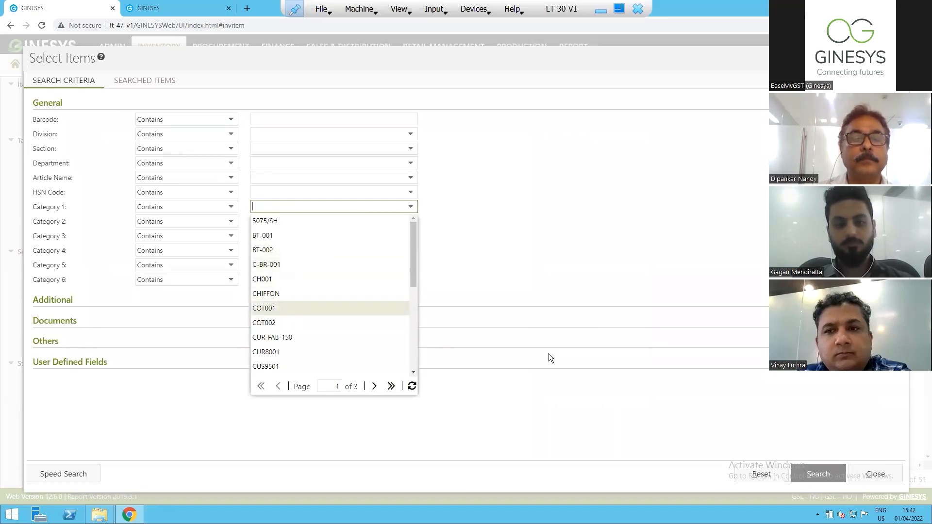
key("Return")
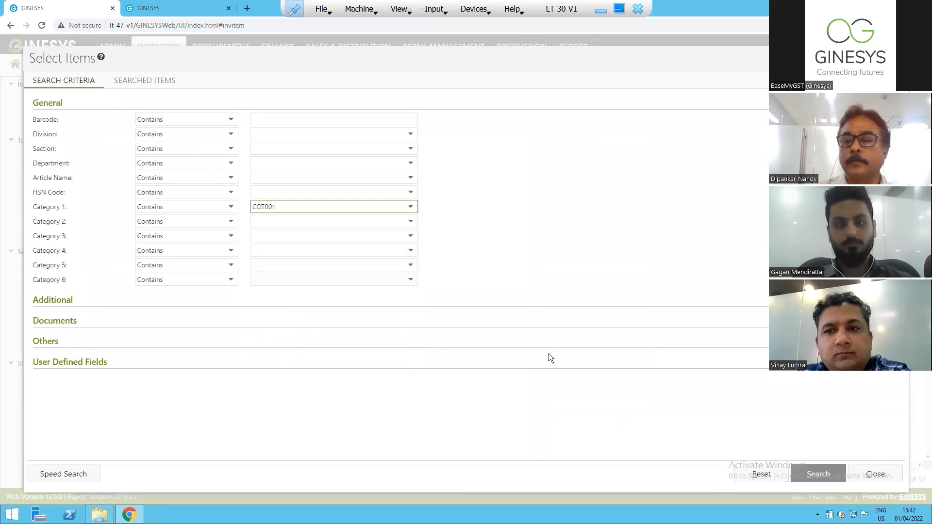
left_click(817, 478)
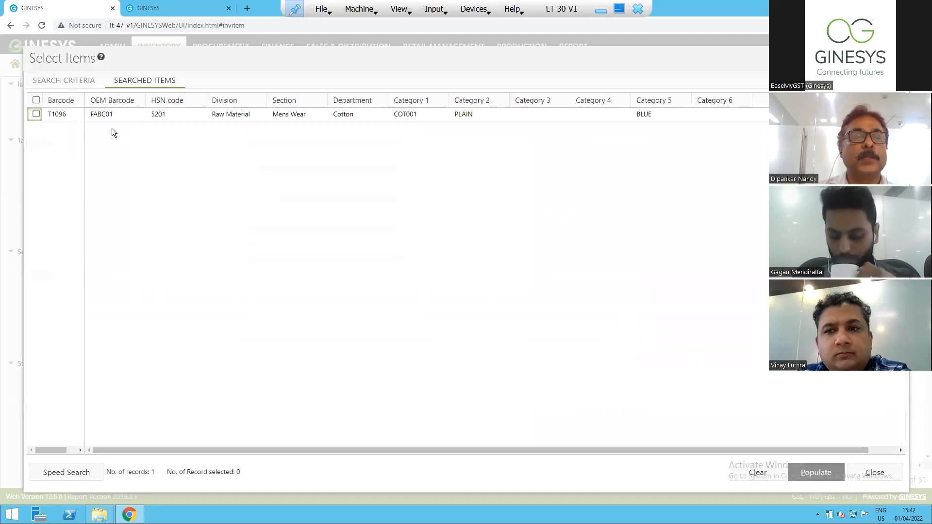
Populate the Manage Item list with the raw material item T1096 and close the item selection.
left_click(36, 113)
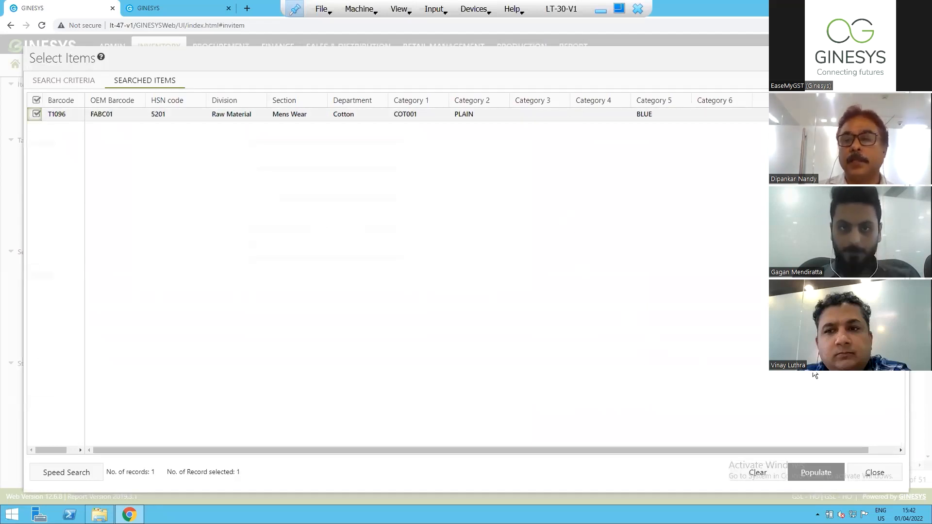
left_click(816, 472)
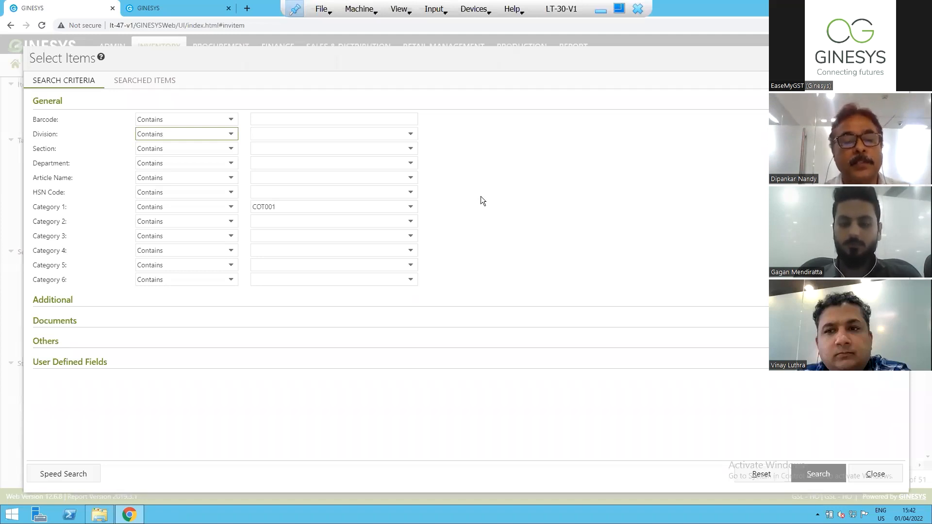
left_click(809, 480)
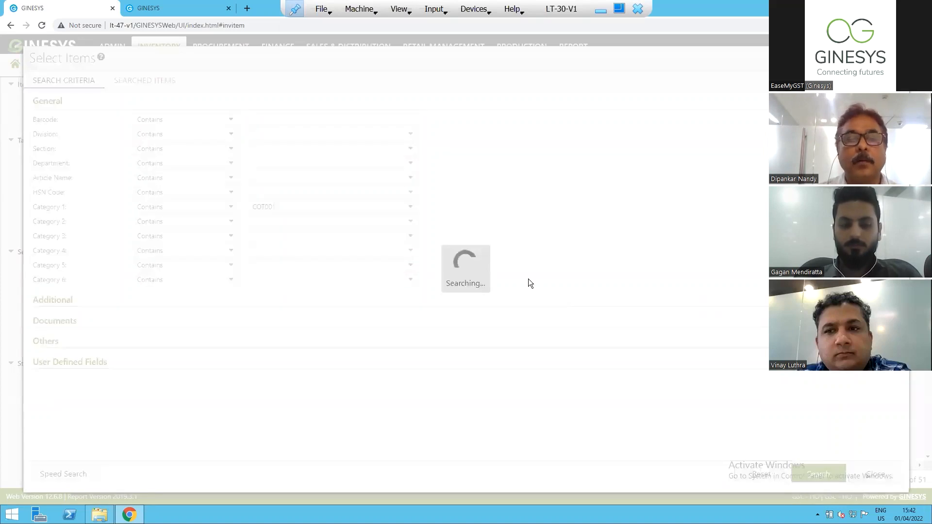
left_click(36, 113)
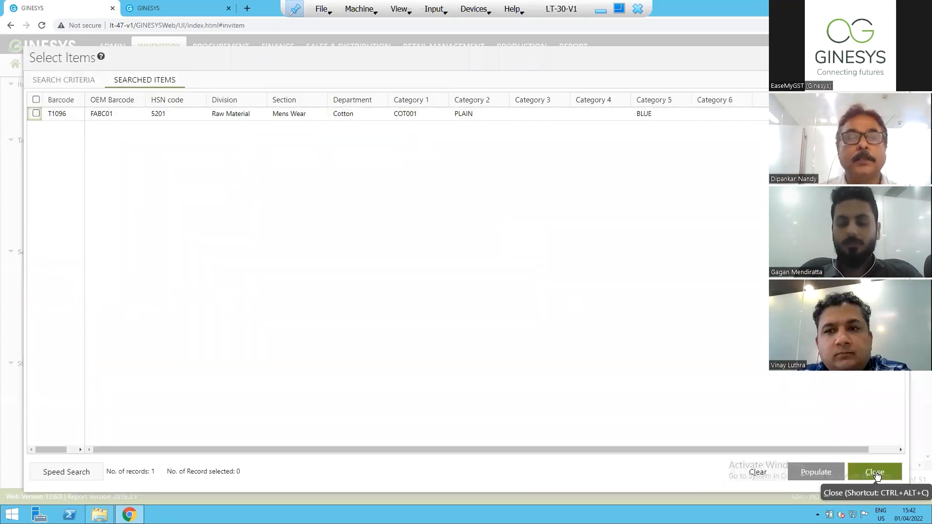
left_click(820, 475)
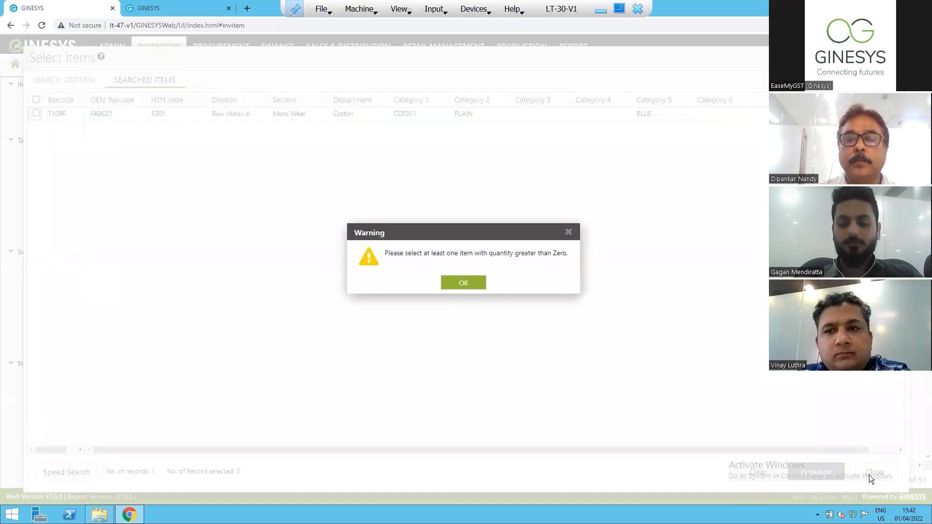
key("Return")
left_click(37, 113)
left_click(839, 470)
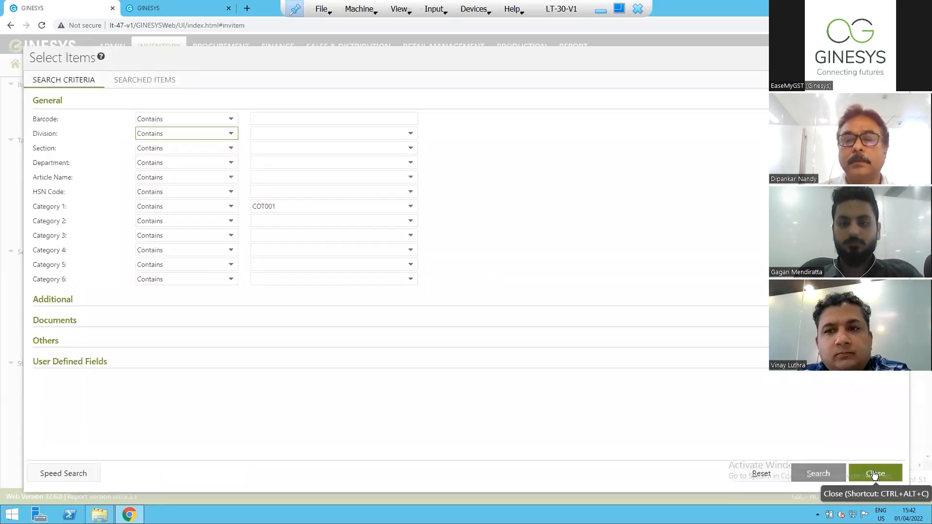
left_click(874, 474)
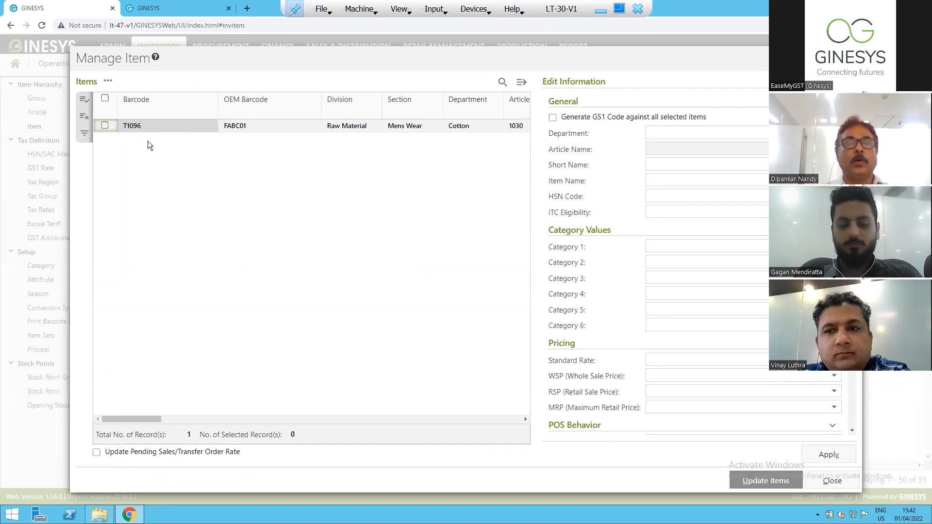
Mark all items in the Manage Item list for editing and choose 5201 as their HSN code.
left_click(105, 99)
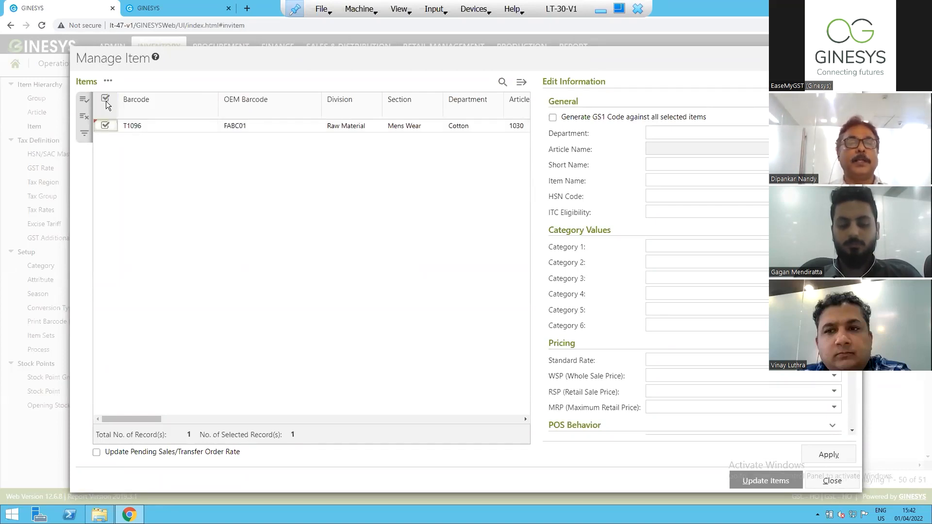
left_click(105, 99)
left_click(106, 99)
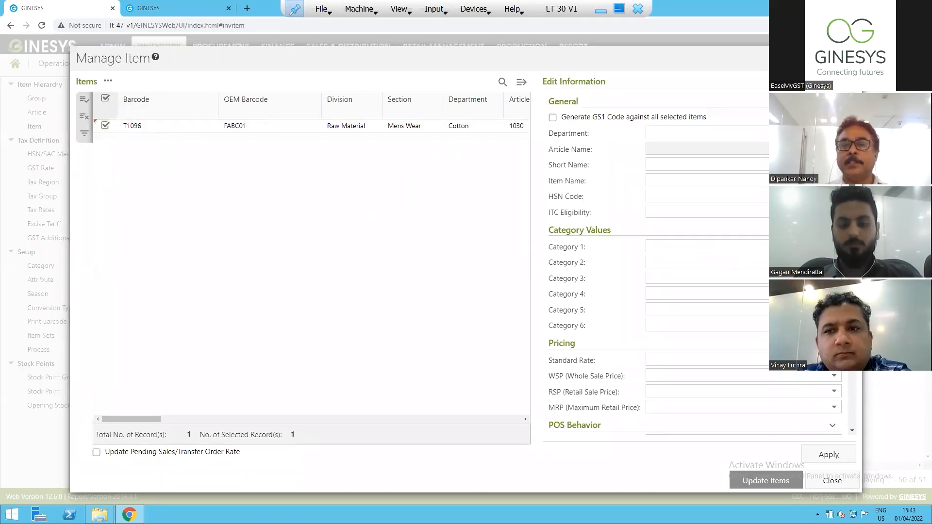
scroll(694, 258, "down", 4)
scroll(694, 257, "down", 6)
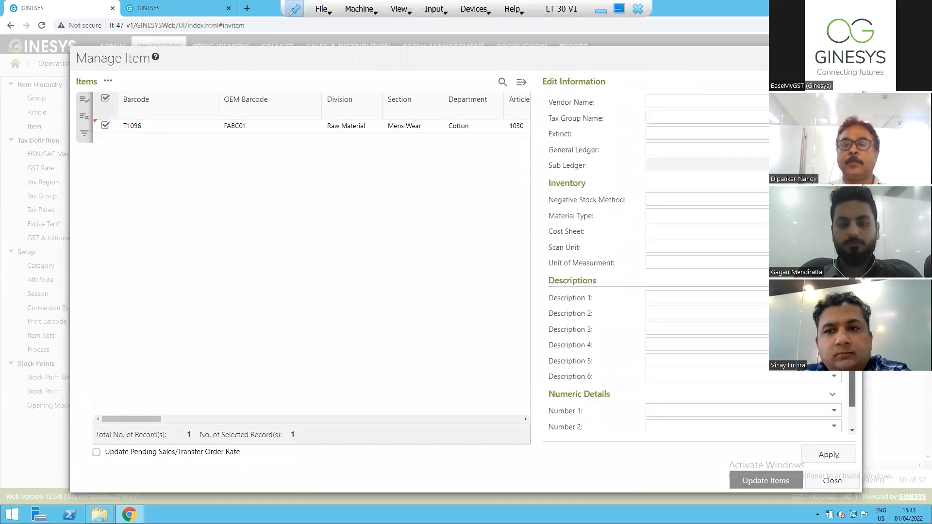
scroll(880, 384, "up", 6)
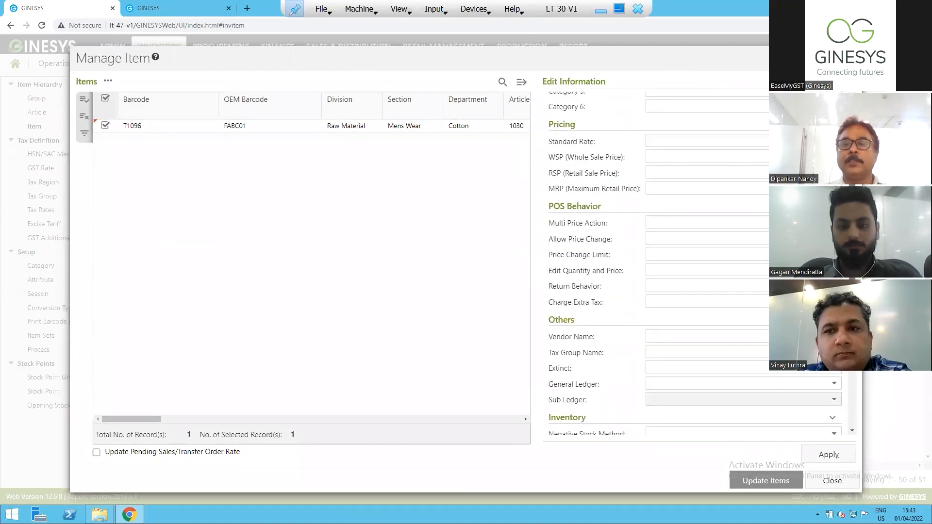
scroll(694, 262, "up", 5)
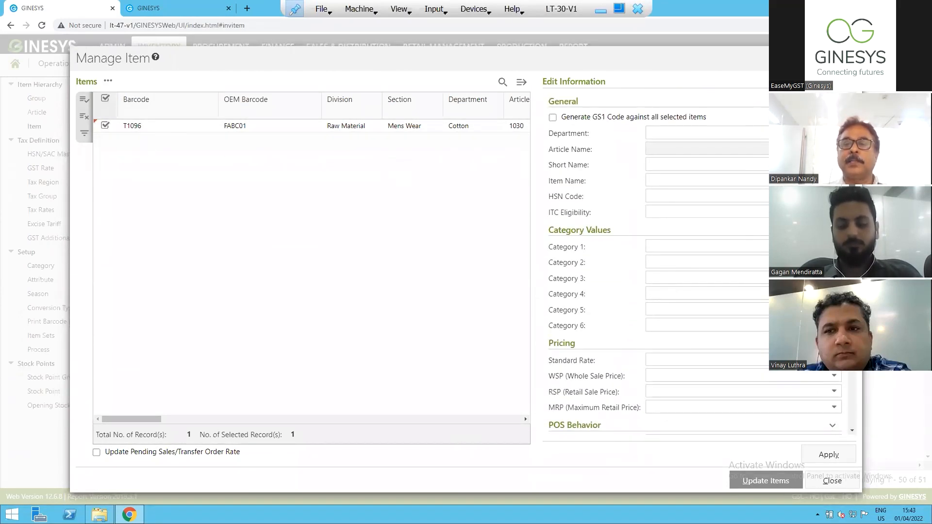
left_click(680, 196)
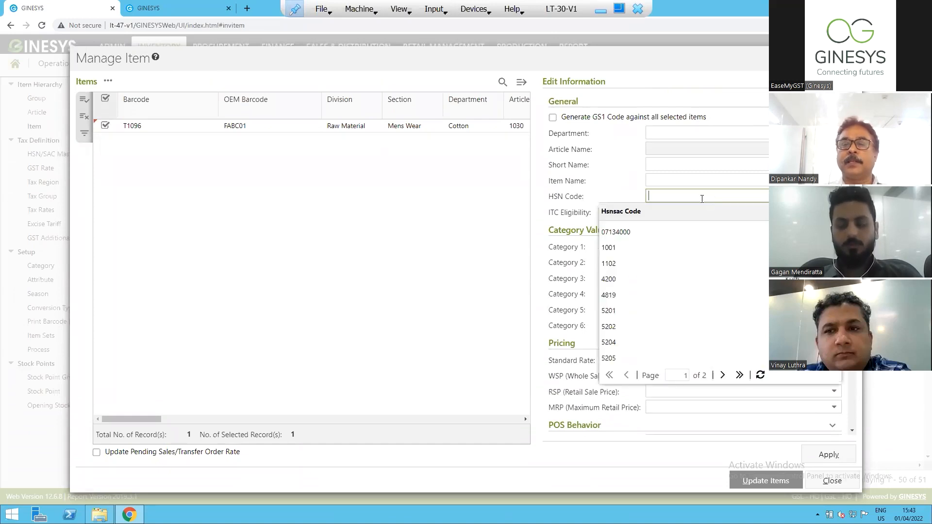
left_click(622, 312)
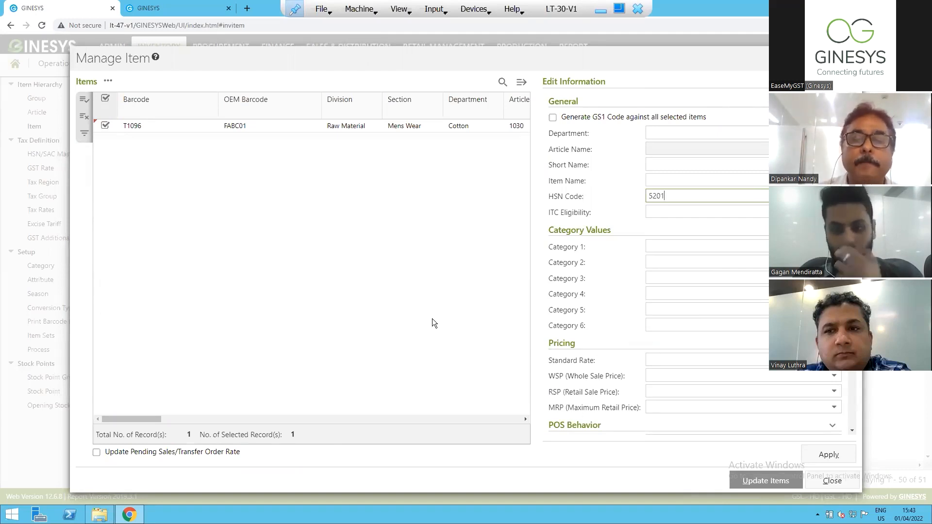
Close the Manage Item window without applying the HSN code change, discarding the bulk edit.
left_click(421, 225)
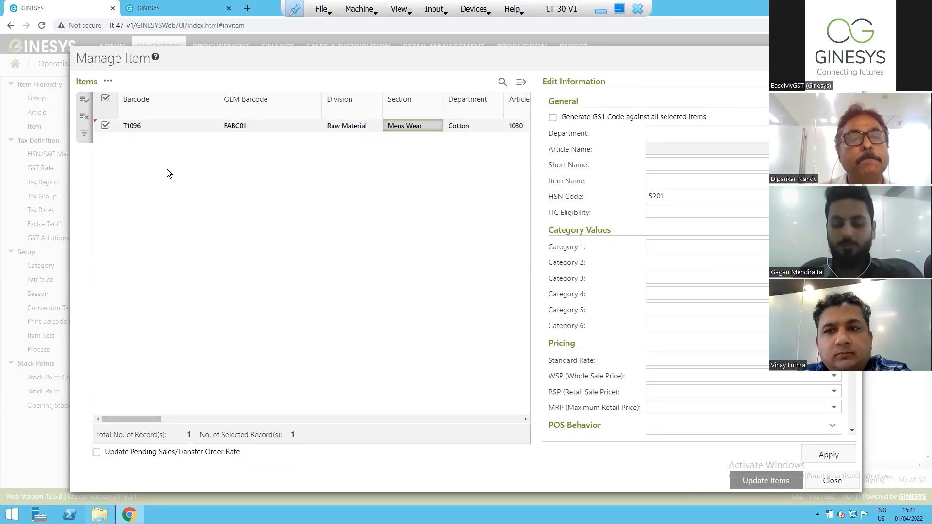
left_click(108, 81)
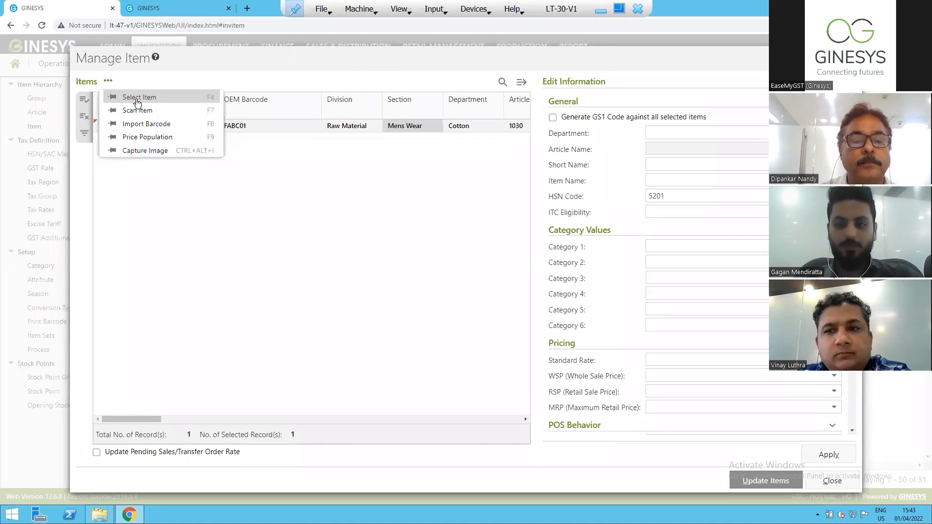
left_click(346, 262)
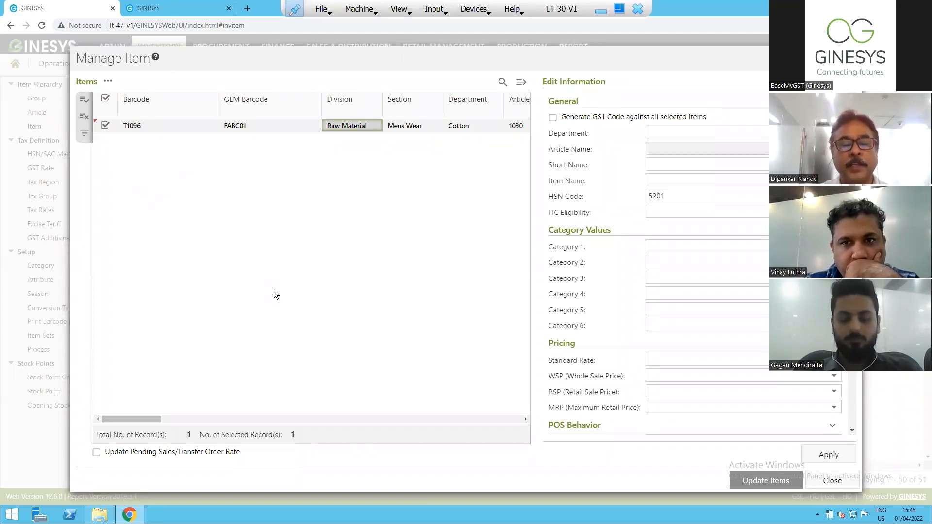
left_click_drag(675, 196, 623, 194)
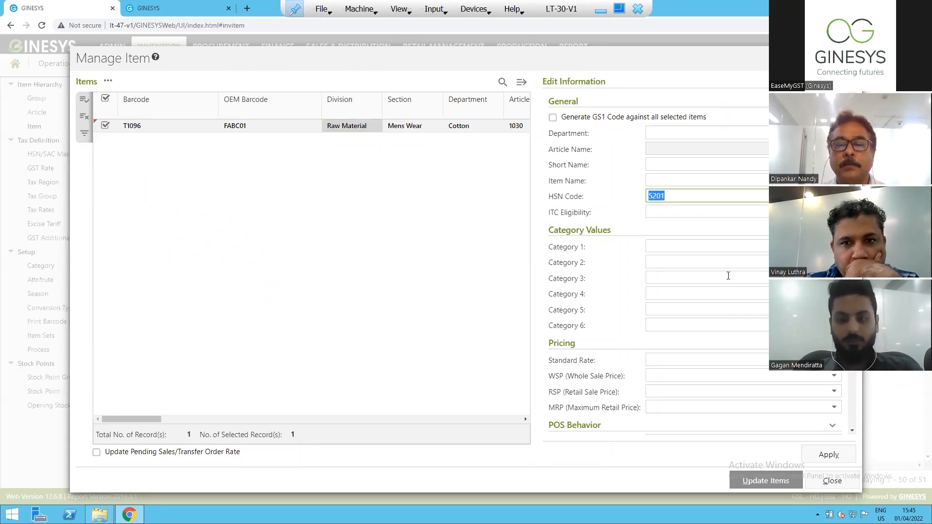
left_click(822, 485)
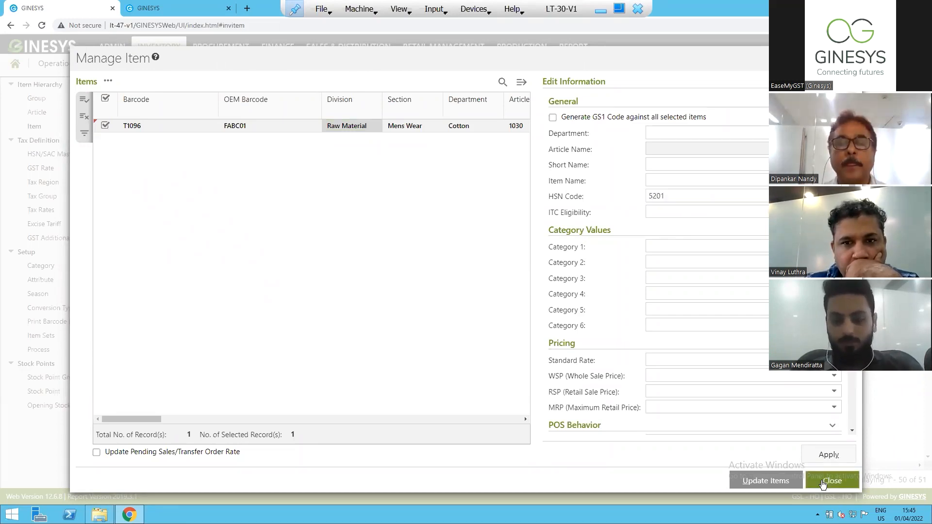
left_click(822, 484)
key("Return")
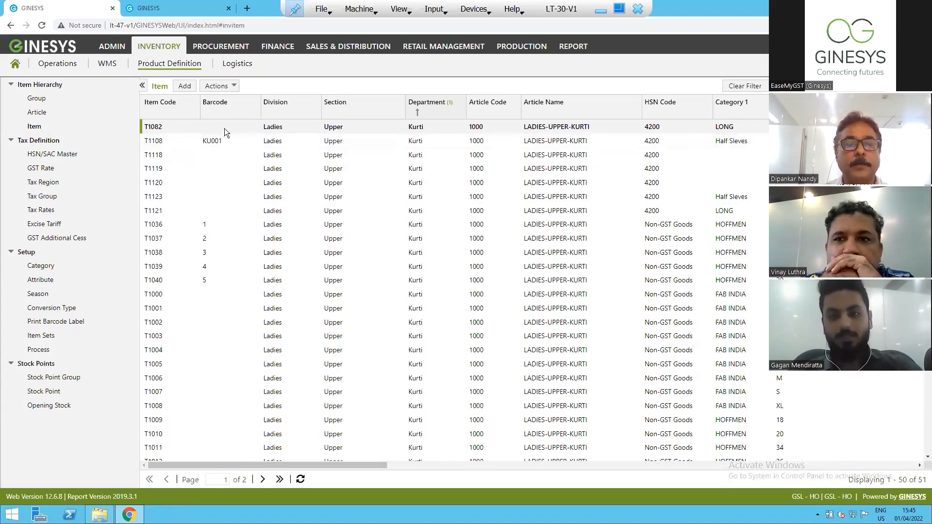
Open item T1108 with barcode KU001 and examine its HSN/SAC code, unit and pricing fields.
double_click(211, 141)
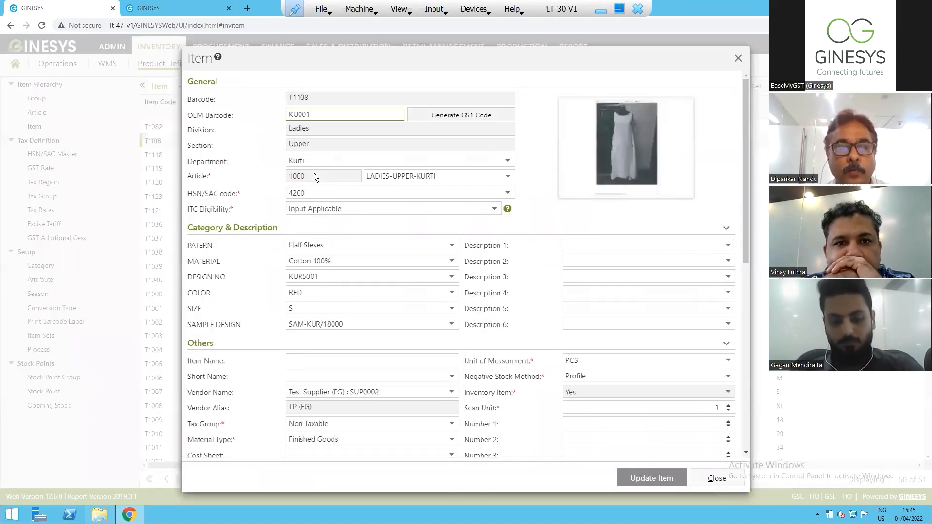
double_click(315, 191)
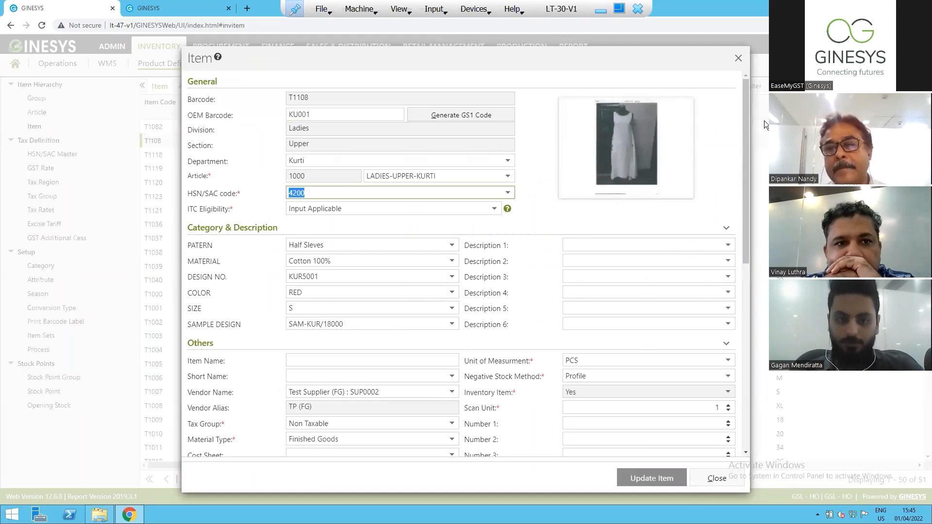
left_click(745, 130)
left_click_drag(746, 130, 734, 229)
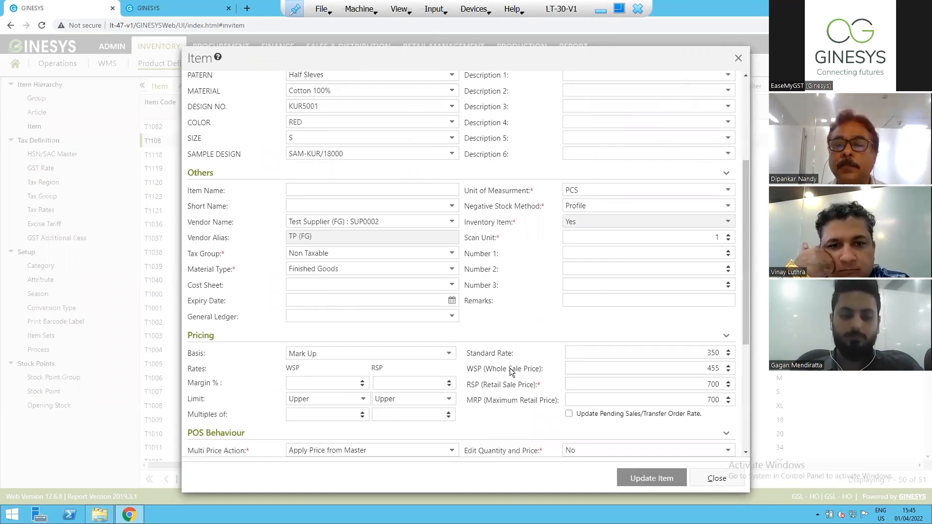
left_click_drag(746, 257, 743, 225)
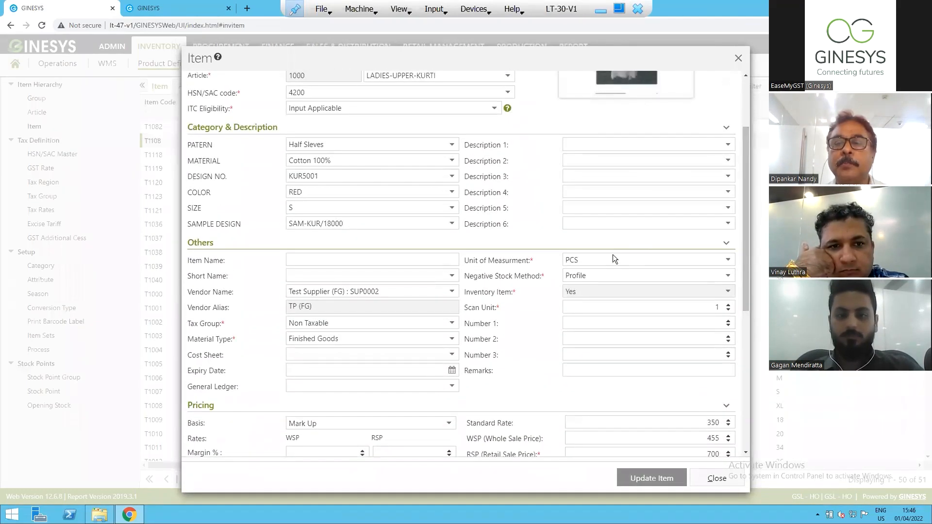
Try changing the unit of measurement of item T1108 to MTR.
left_click(586, 262)
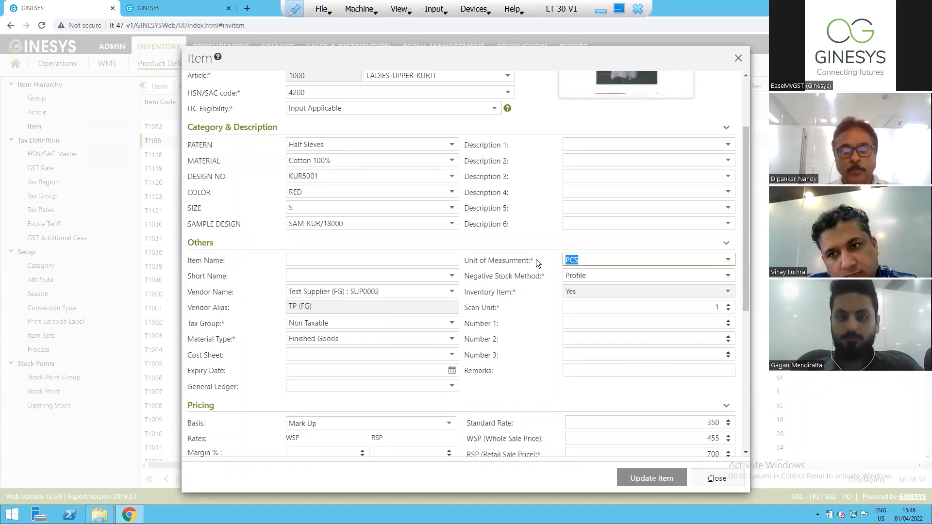
left_click(729, 261)
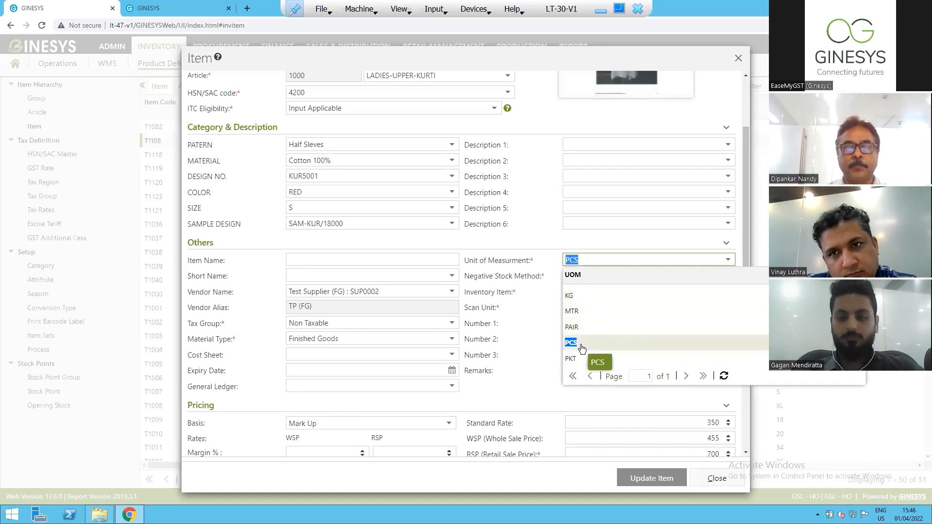
left_click(578, 314)
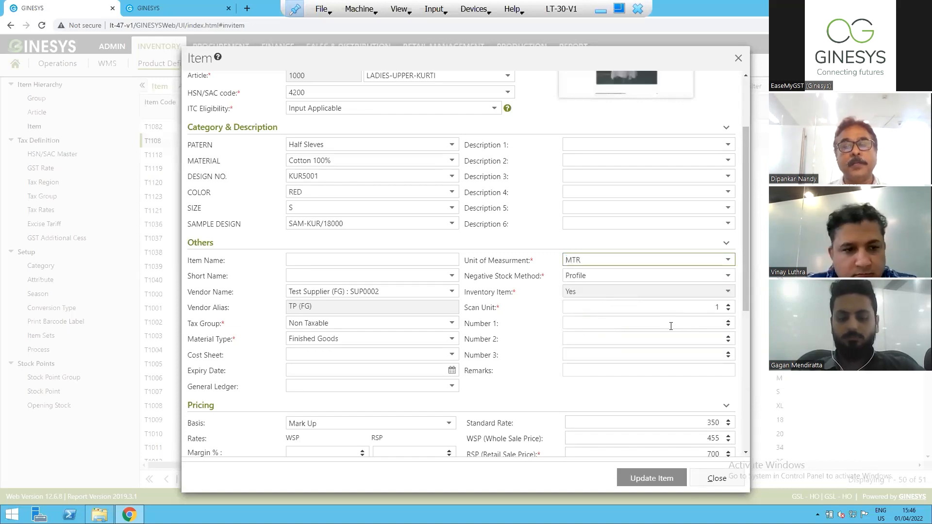
Examine the pricing, POS behaviour and store-wise price sections of item T1108, and close the item, discarding its changes.
left_click_drag(741, 290, 752, 399)
left_click_drag(742, 306, 748, 436)
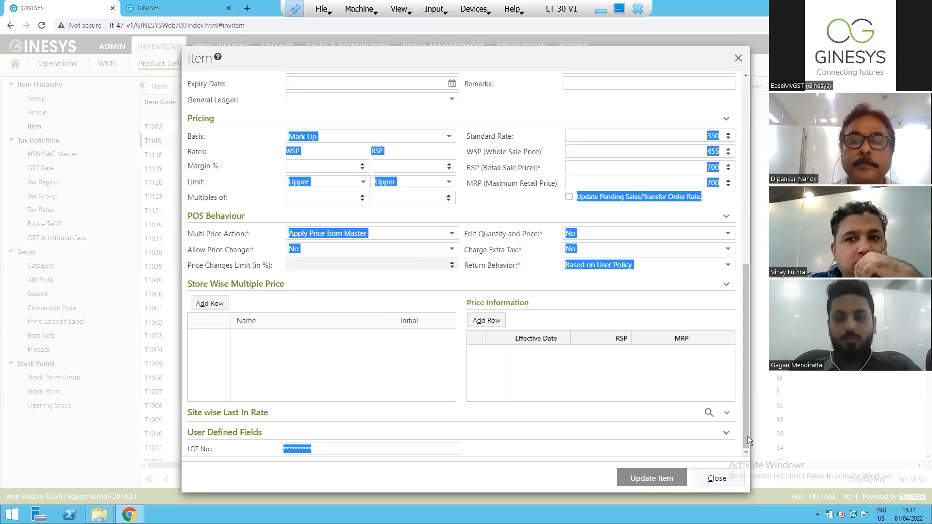
left_click(467, 282)
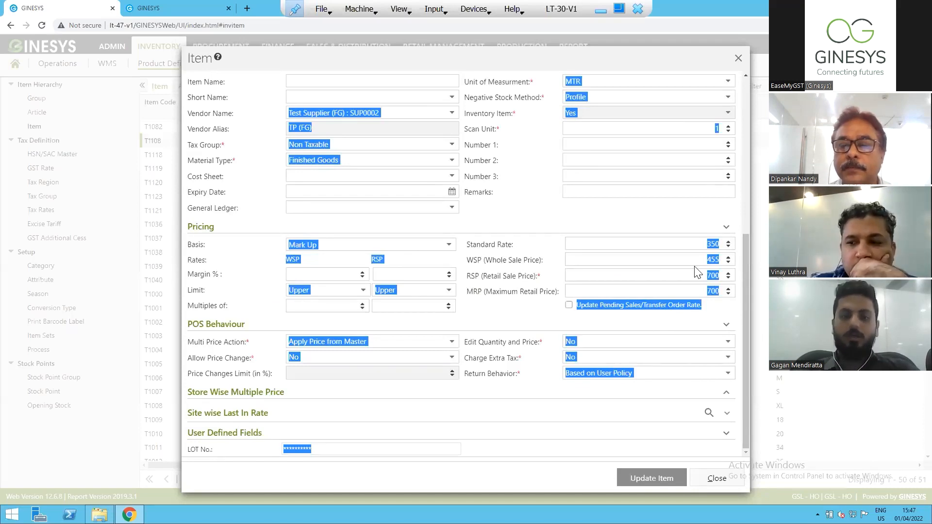
left_click(713, 480)
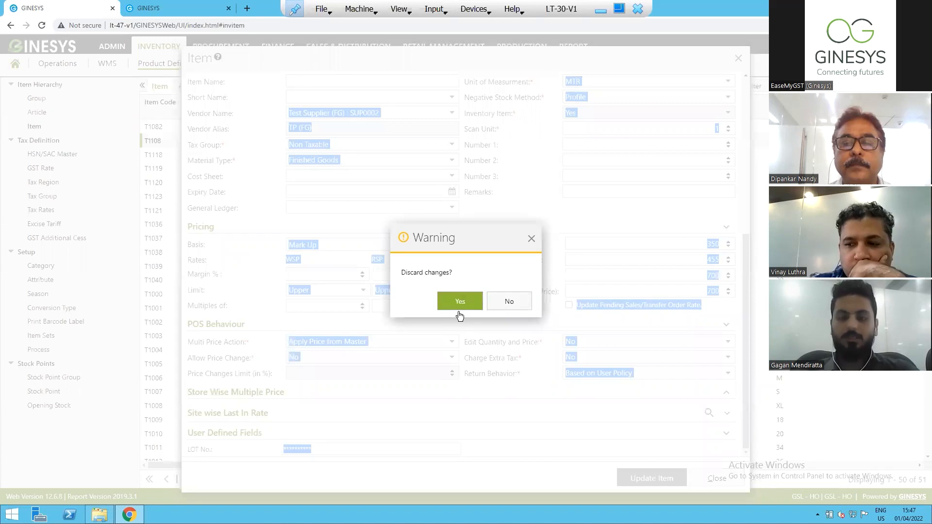
left_click(459, 314)
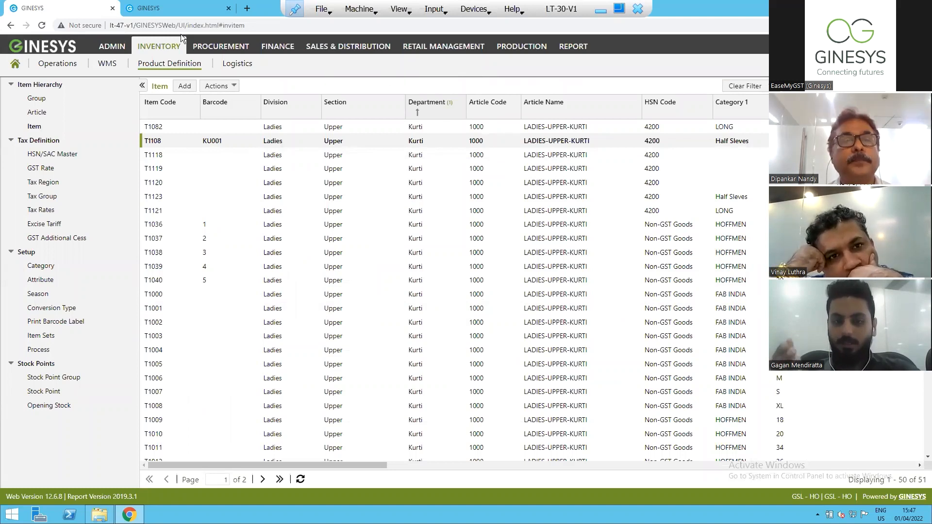
Switch to the second GINESYS browser tab and open the Customer list in the Sales & Distribution setup.
left_click(163, 13)
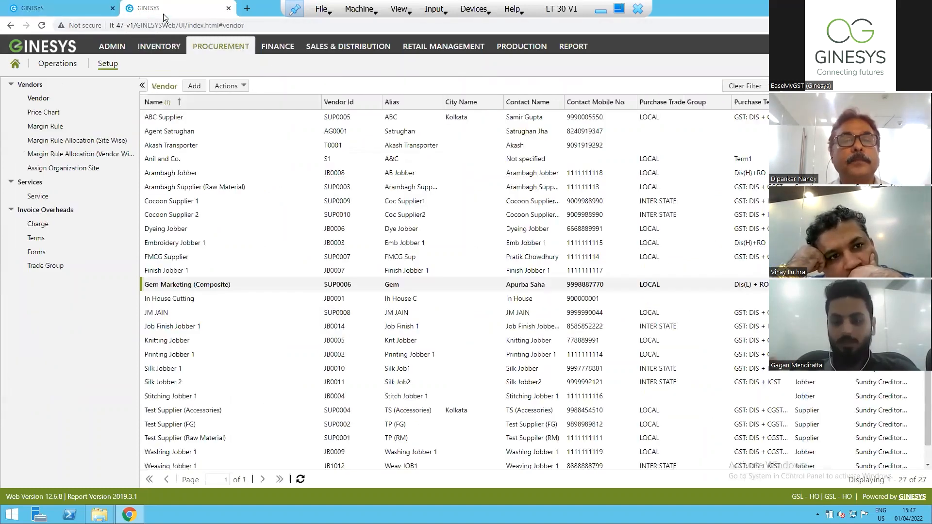
left_click(83, 11)
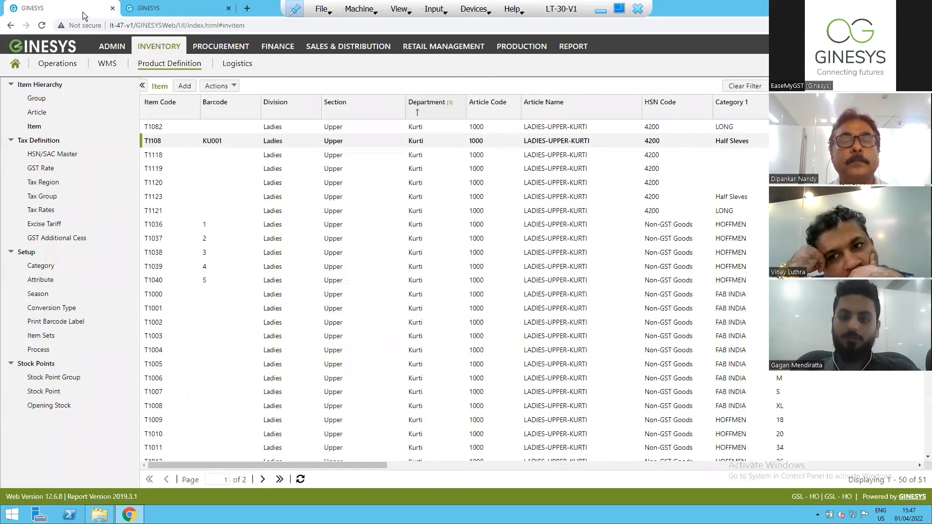
left_click(176, 10)
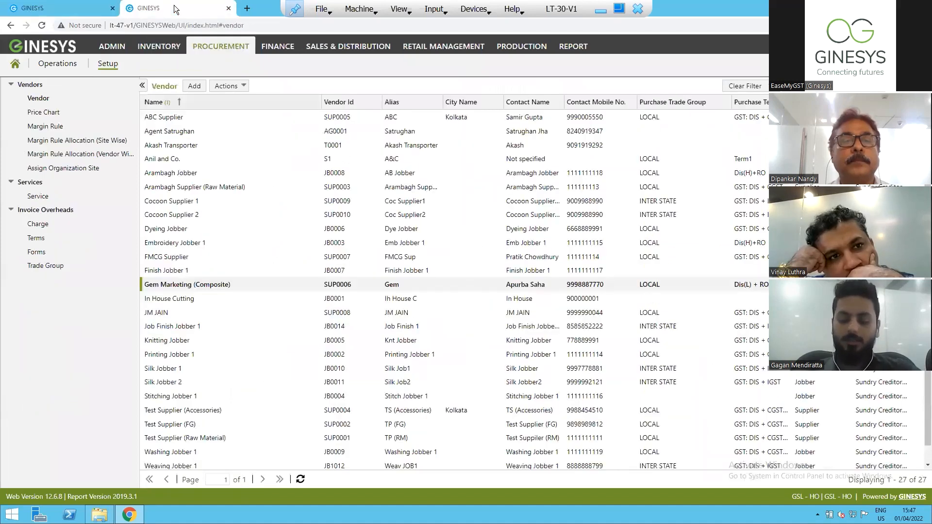
left_click(318, 46)
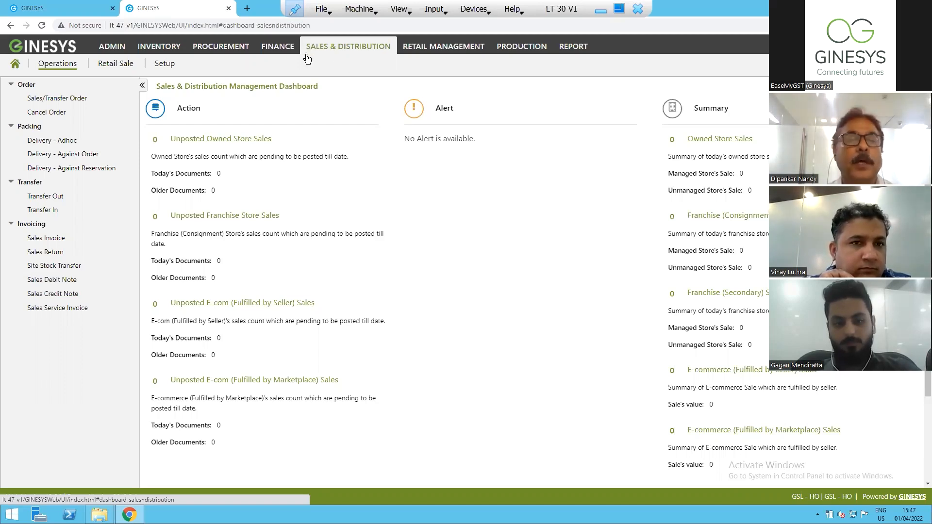
left_click(158, 70)
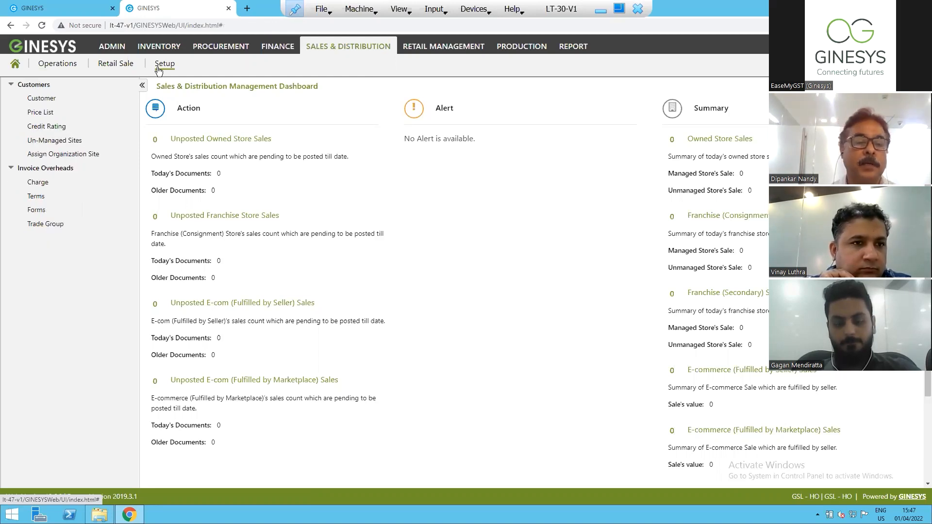
left_click(43, 99)
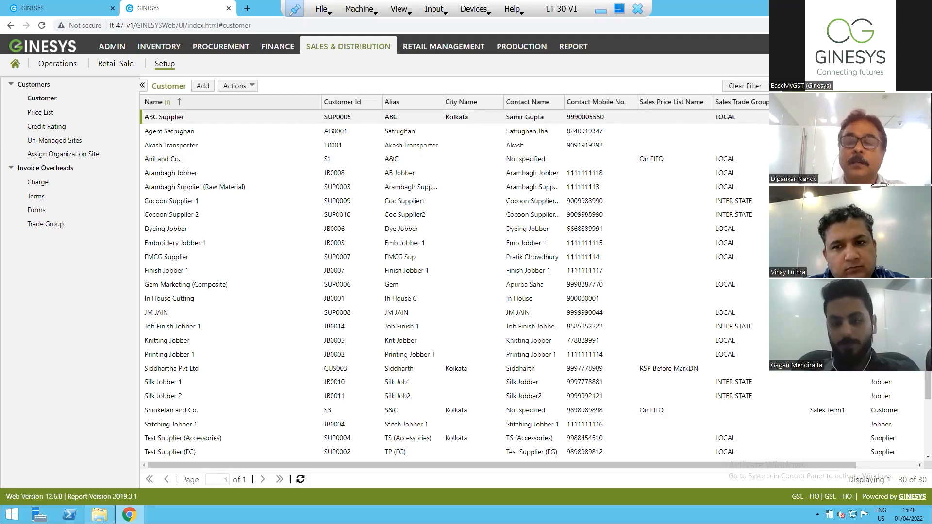
Filter the customer list to Siddhartha Pvt Ltd and open that customer's record for editing.
key("Return")
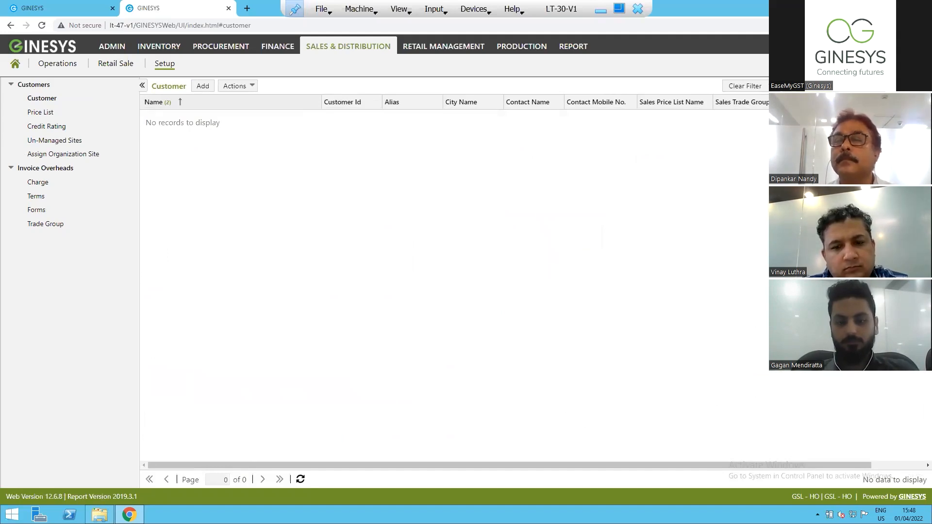
key("Return")
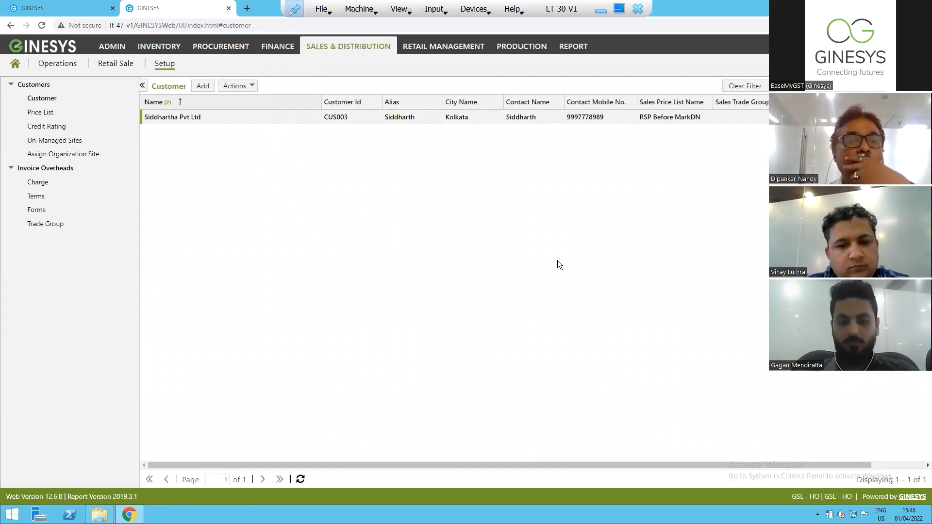
key("Return")
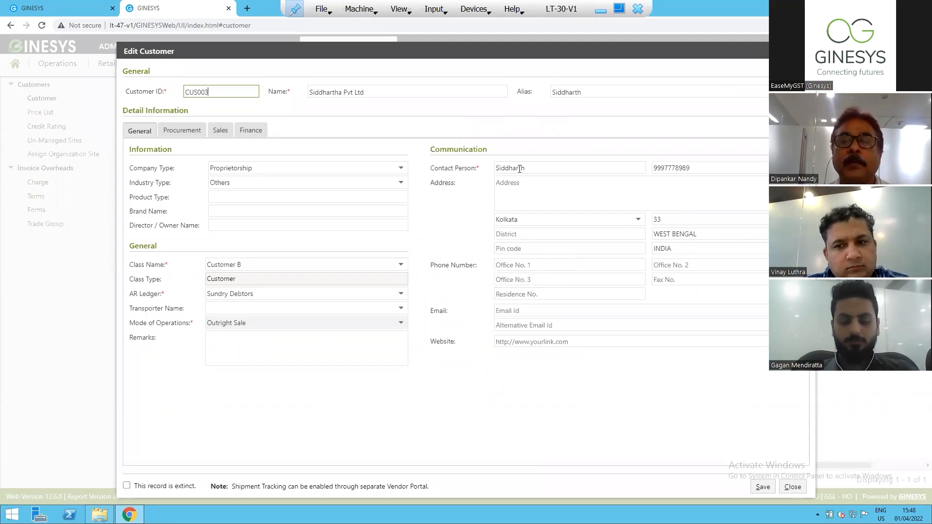
Examine the customer's general communication details: contact person, mobile number, address, district, pin code, state and country.
left_click(510, 182)
left_click(135, 132)
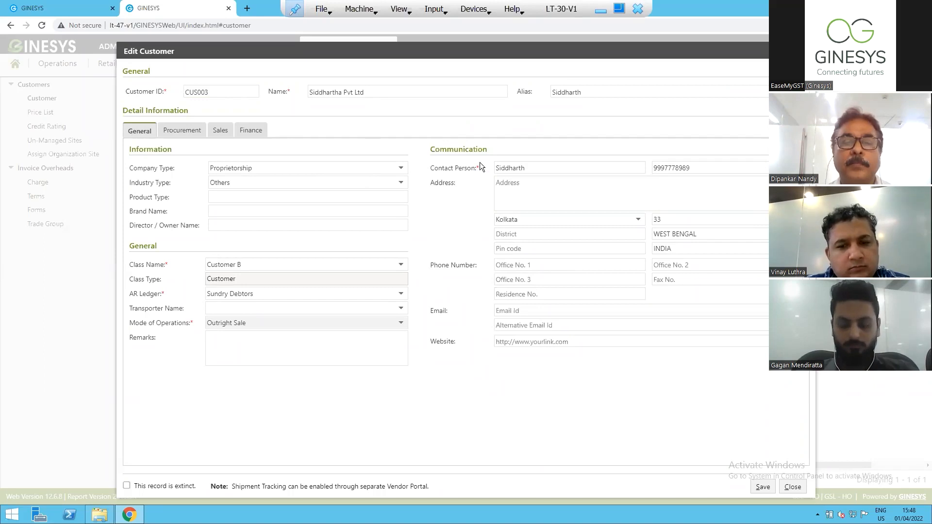
left_click_drag(533, 168, 470, 168)
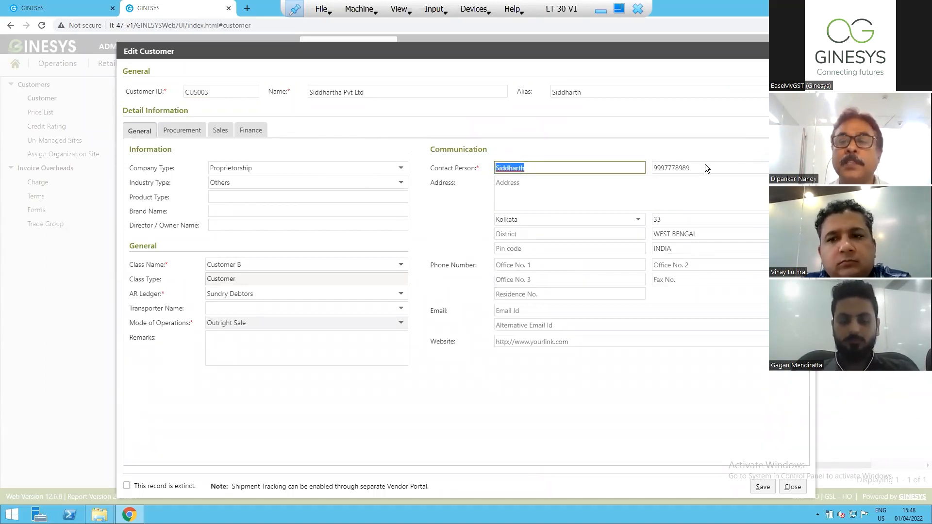
left_click_drag(697, 168, 649, 167)
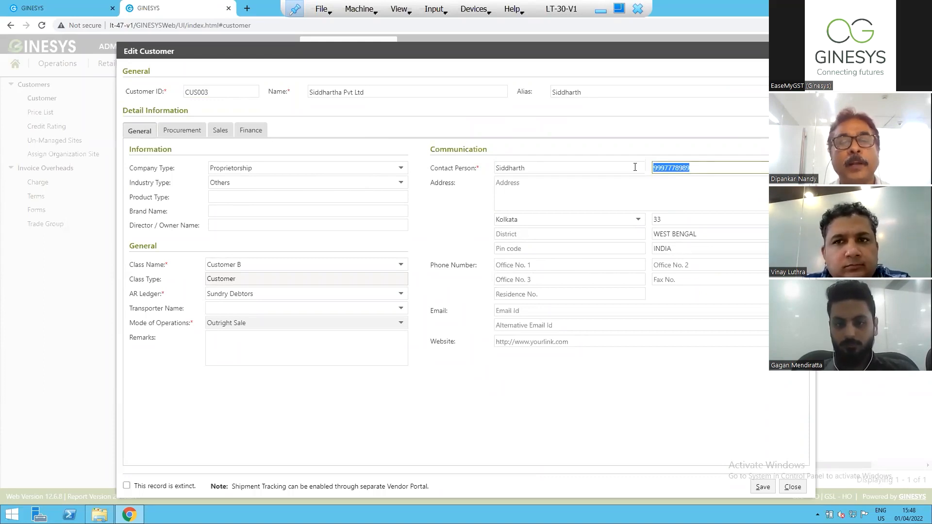
left_click(549, 195)
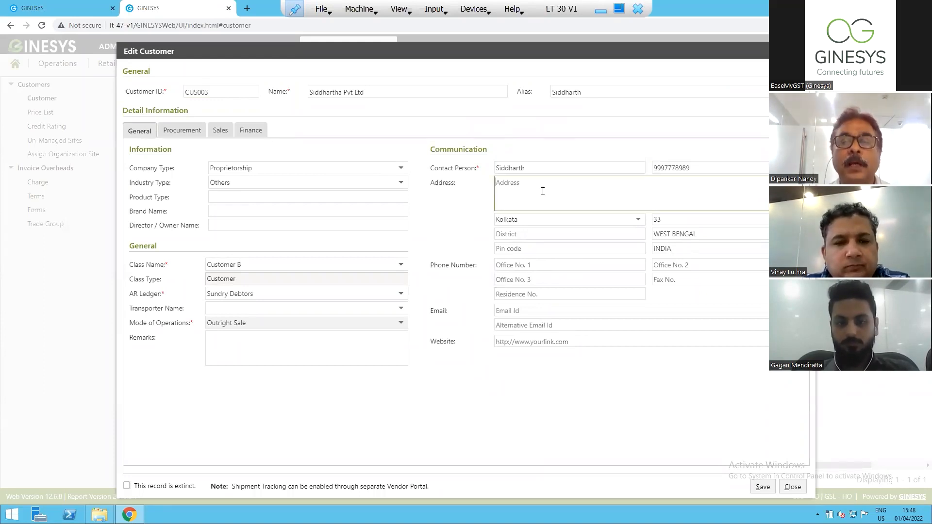
left_click(543, 235)
left_click(541, 249)
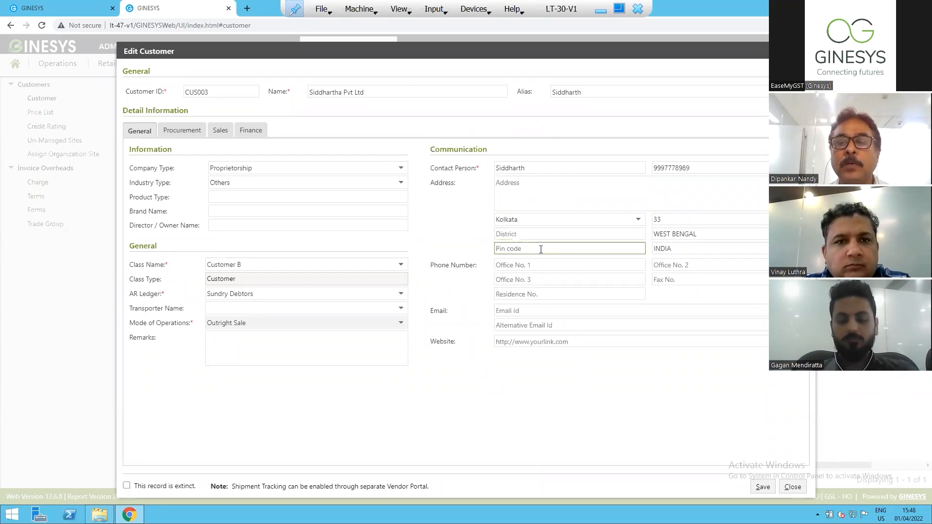
left_click(714, 234)
left_click(695, 250)
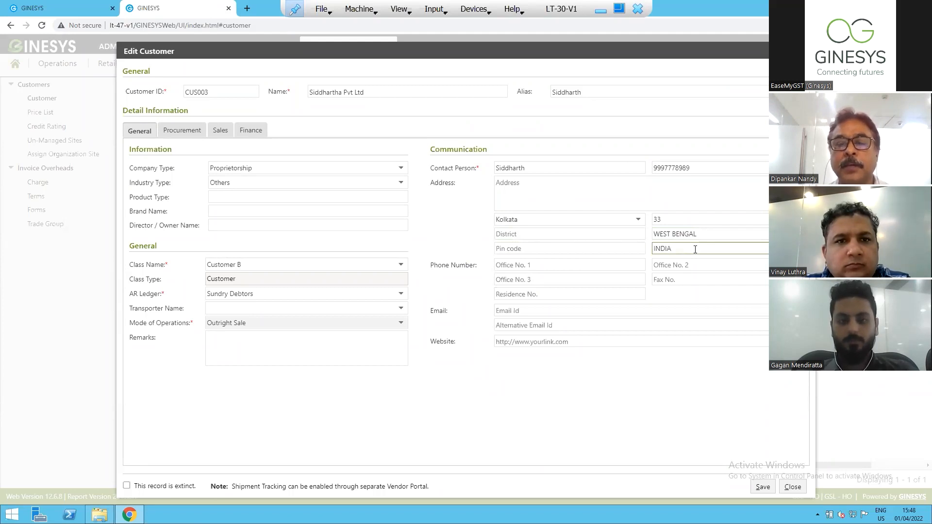
Examine the customer's phone number and email fields, and close the record, discarding any changes.
left_click(549, 266)
left_click(547, 280)
left_click(545, 295)
left_click(549, 312)
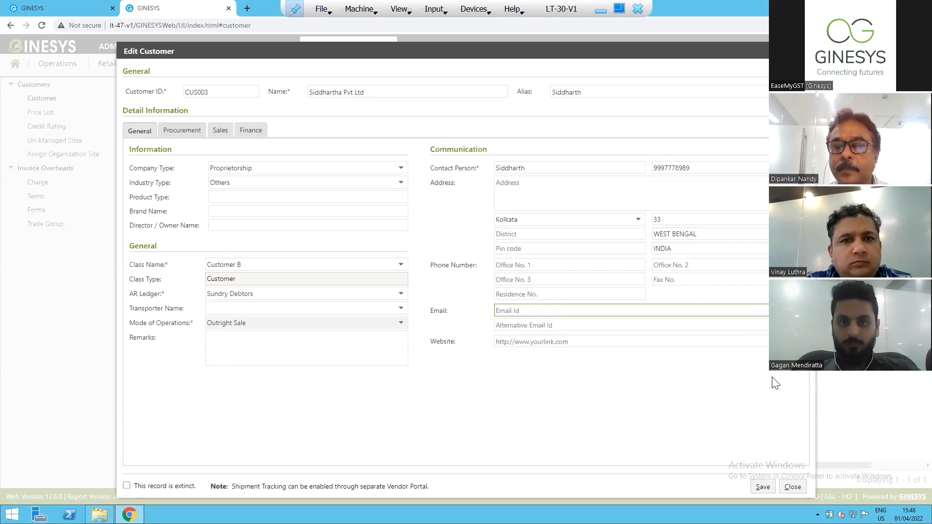
left_click(793, 487)
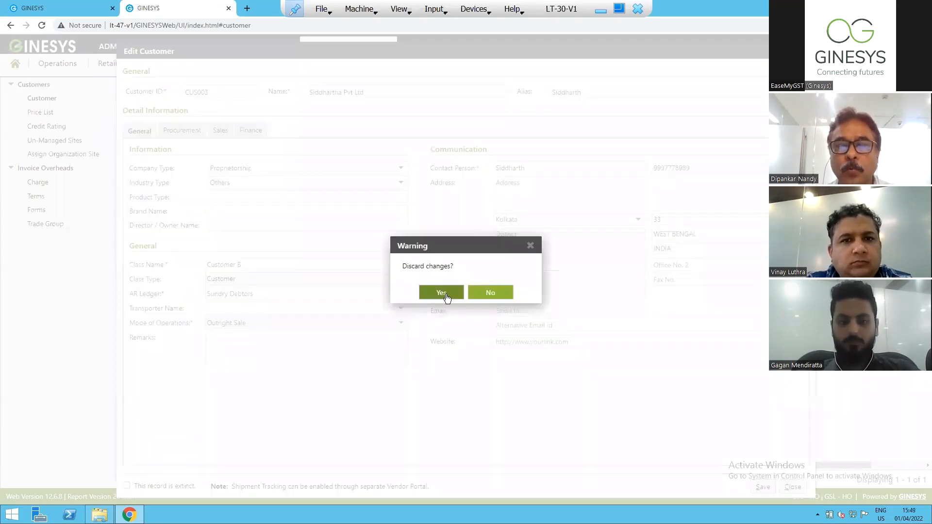
left_click(440, 294)
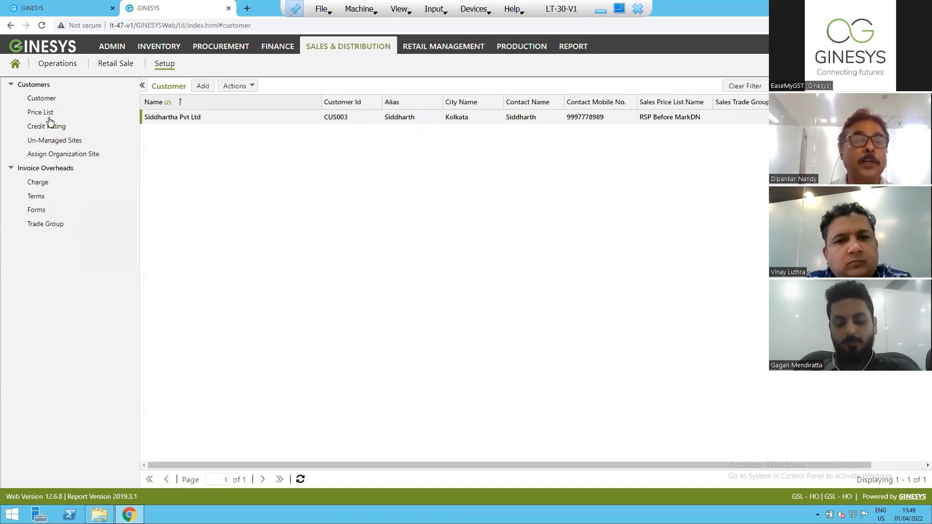
Open the un-managed site Siddhartha Pvt Ltd for editing and compare its billing details with its shipping details.
left_click(55, 141)
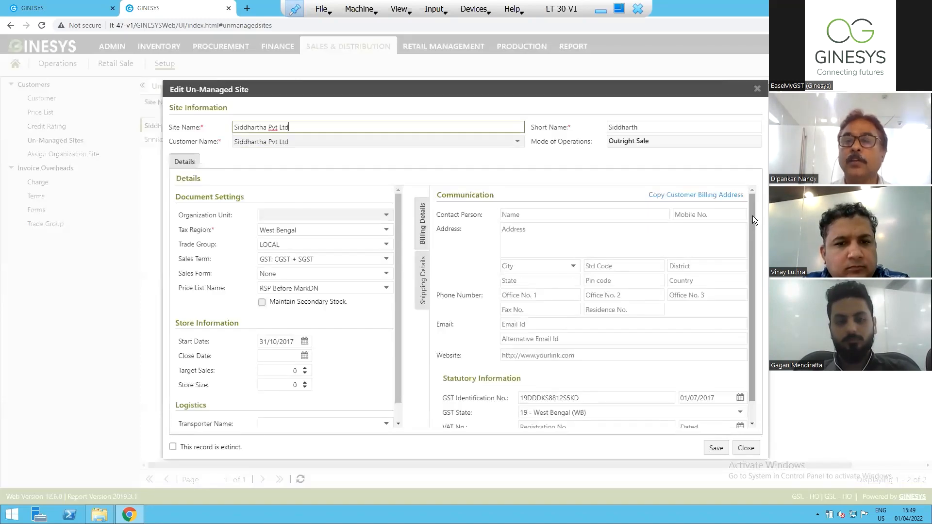
left_click_drag(752, 217, 754, 285)
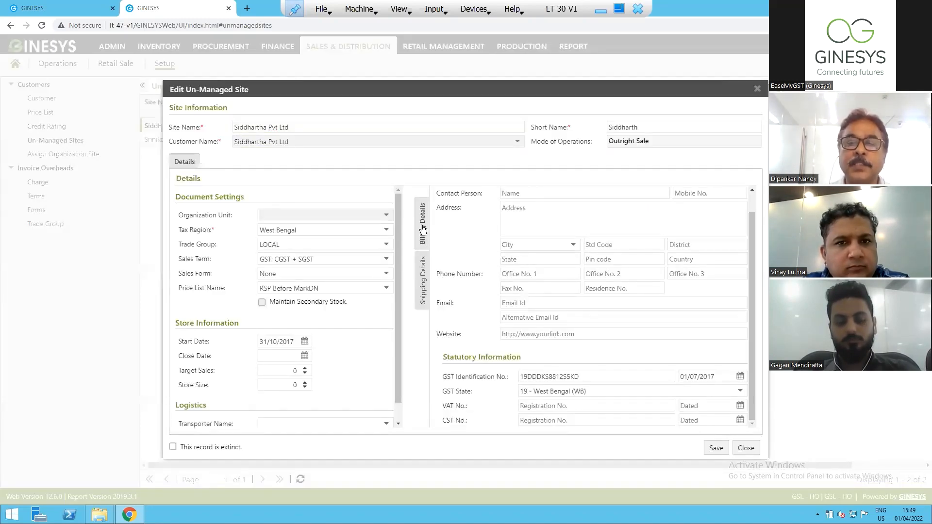
left_click(425, 291)
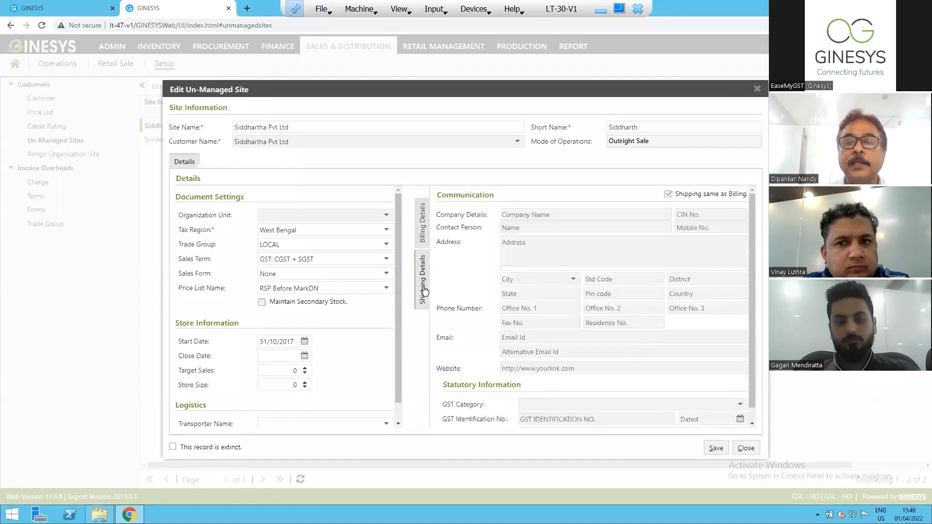
left_click(424, 232)
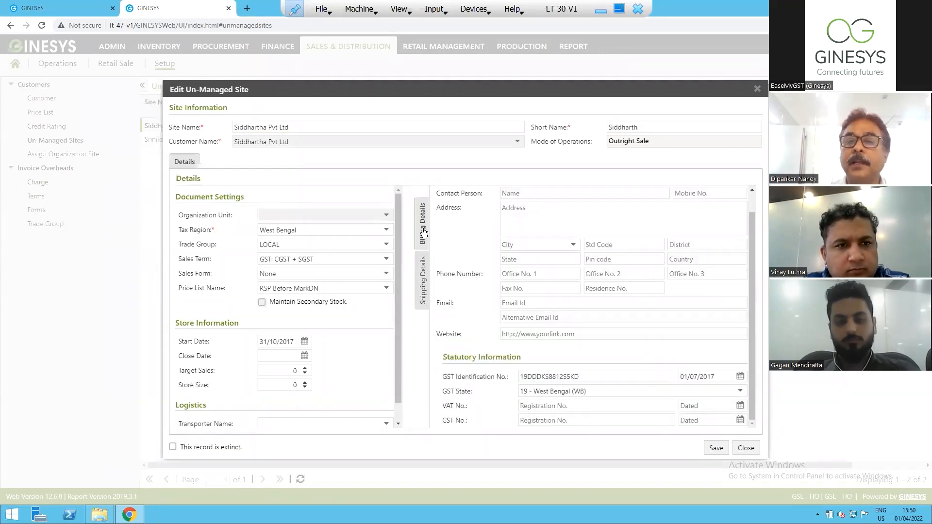
Examine the contact person and address fields in the un-managed site's billing details.
left_click(531, 218)
left_click(520, 192)
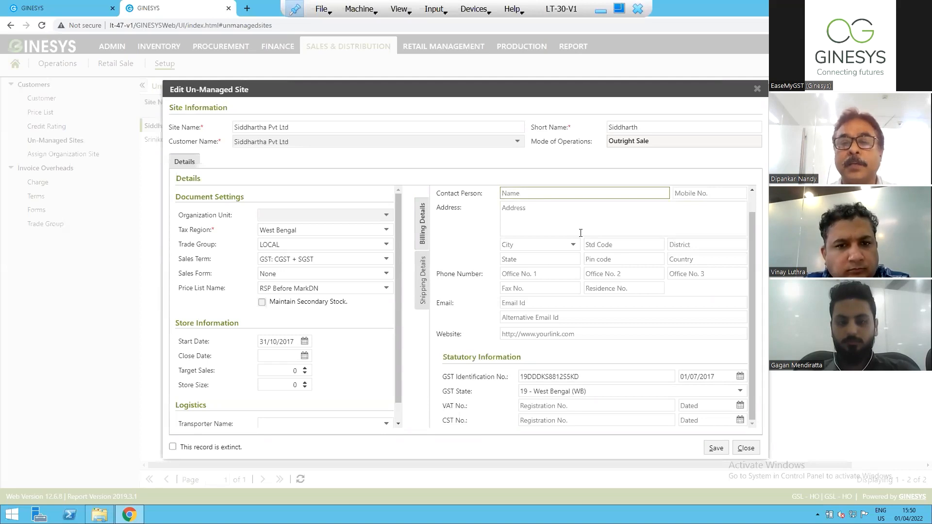
left_click(544, 220)
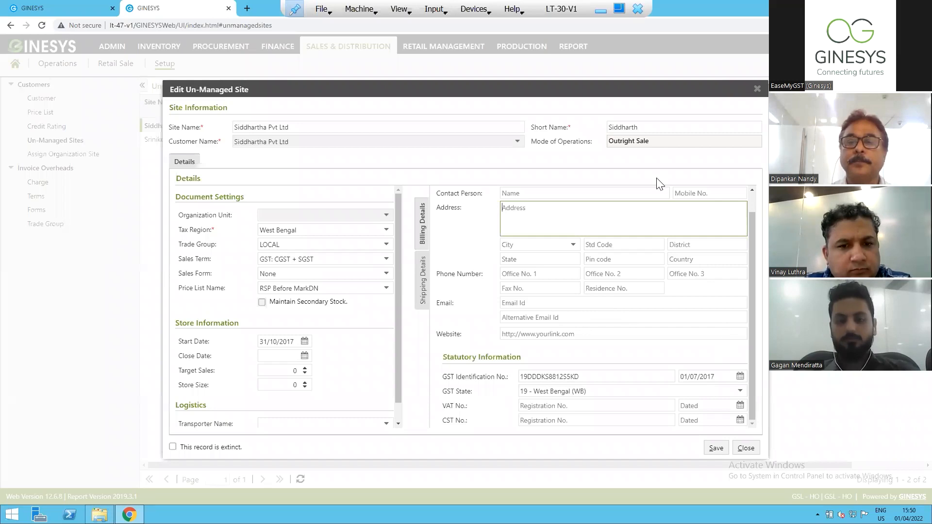
Examine the GST identification number, its date and the GST state choices in the billing details, and view the site's shipping details.
left_click(752, 316)
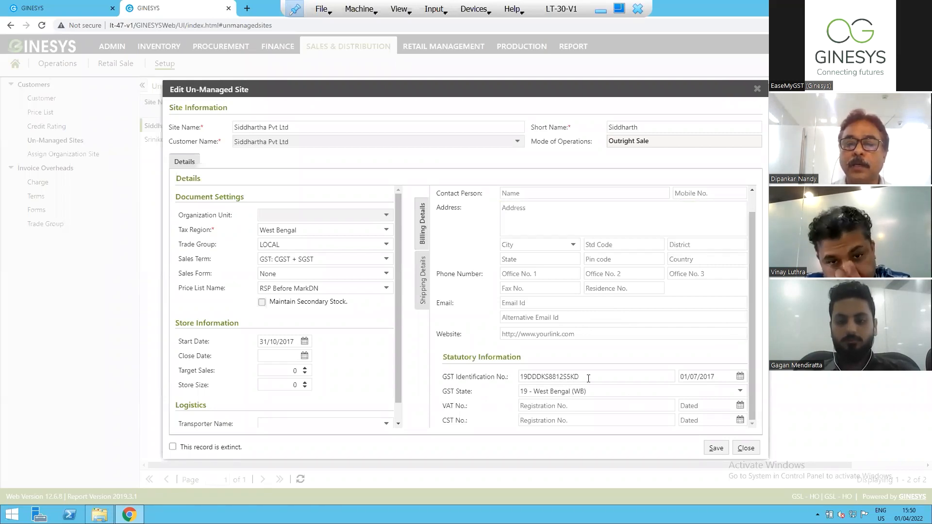
left_click_drag(581, 377, 494, 372)
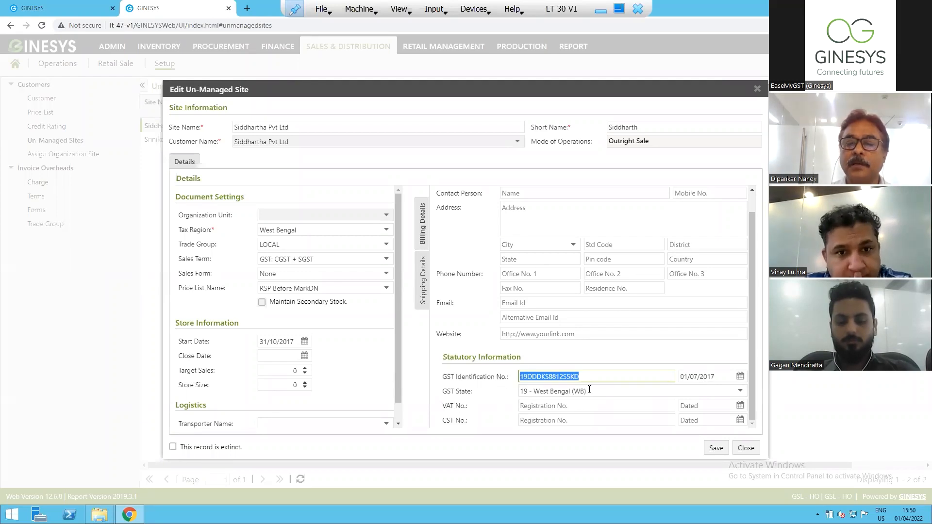
left_click_drag(586, 392, 514, 389)
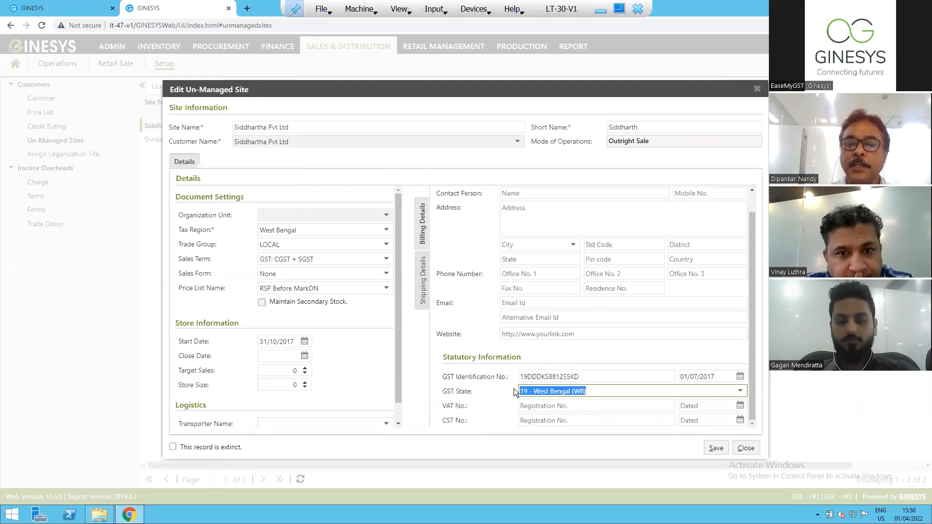
left_click(740, 392)
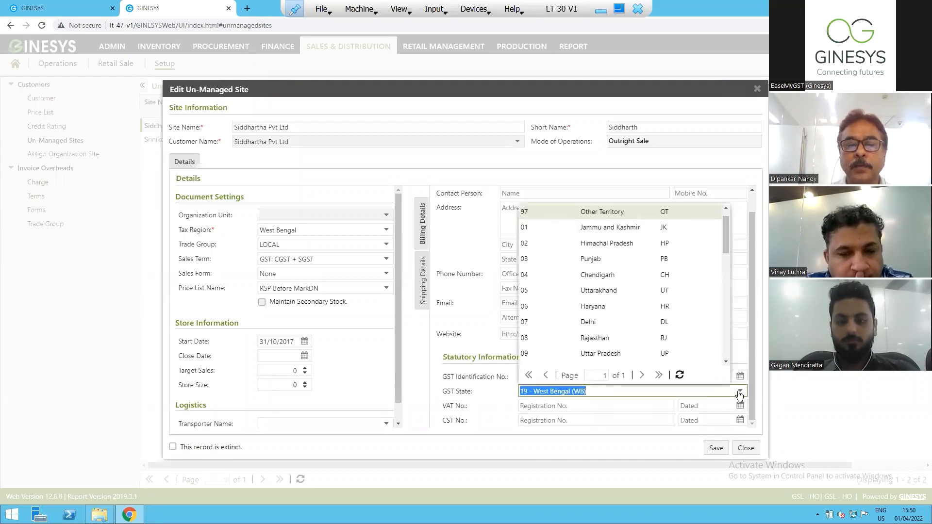
left_click(459, 160)
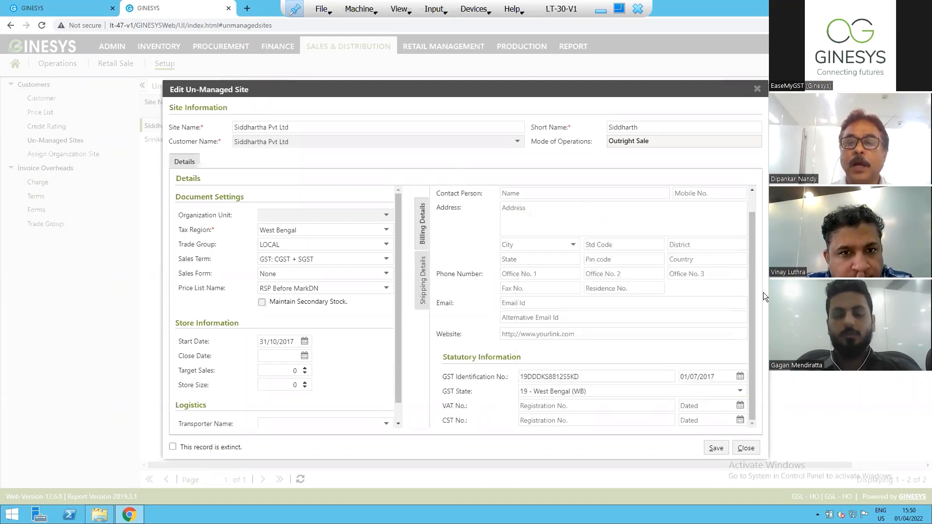
left_click(726, 376)
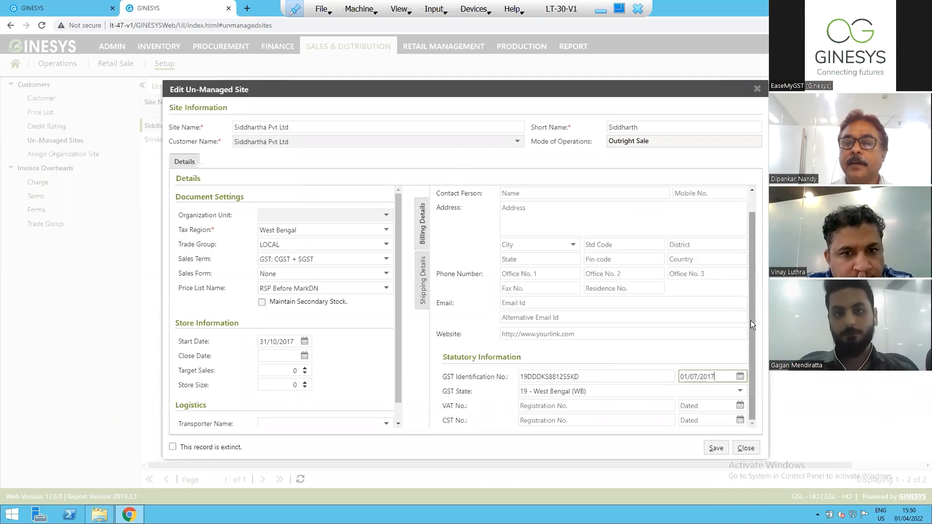
left_click(424, 282)
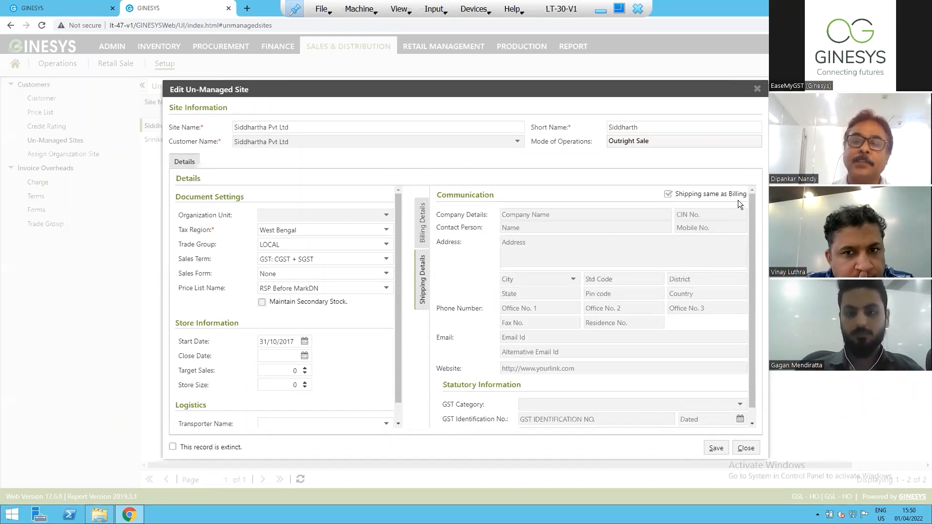
Compare the un-managed site's billing details with its shipping details, down to the GST category, identification number and state fields.
left_click(426, 232)
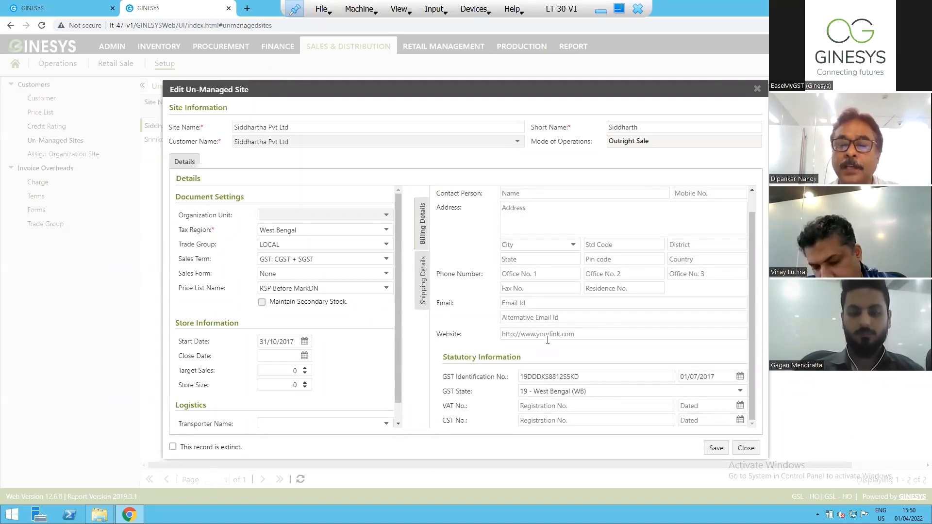
left_click(421, 292)
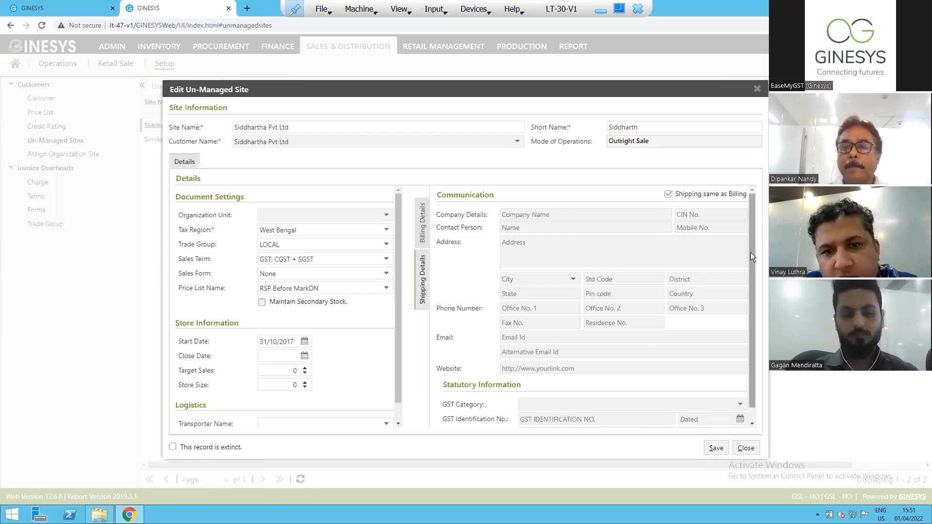
left_click_drag(754, 257, 749, 376)
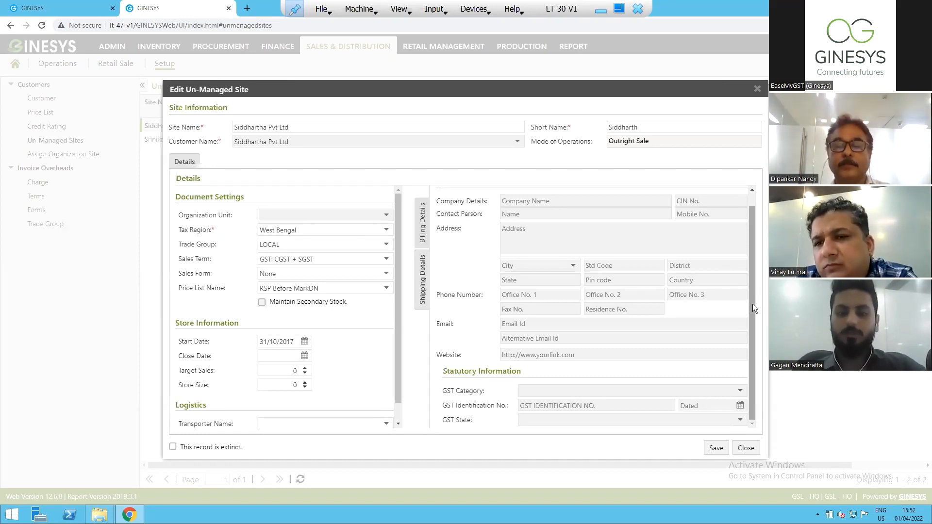
Return to the un-managed site's billing details and examine the address and email fields.
left_click(424, 232)
left_click(541, 211)
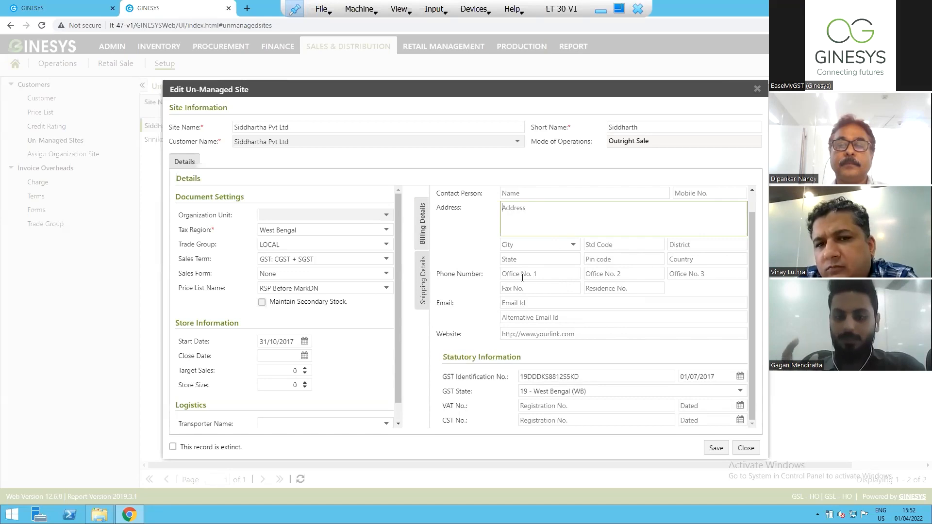
left_click(525, 305)
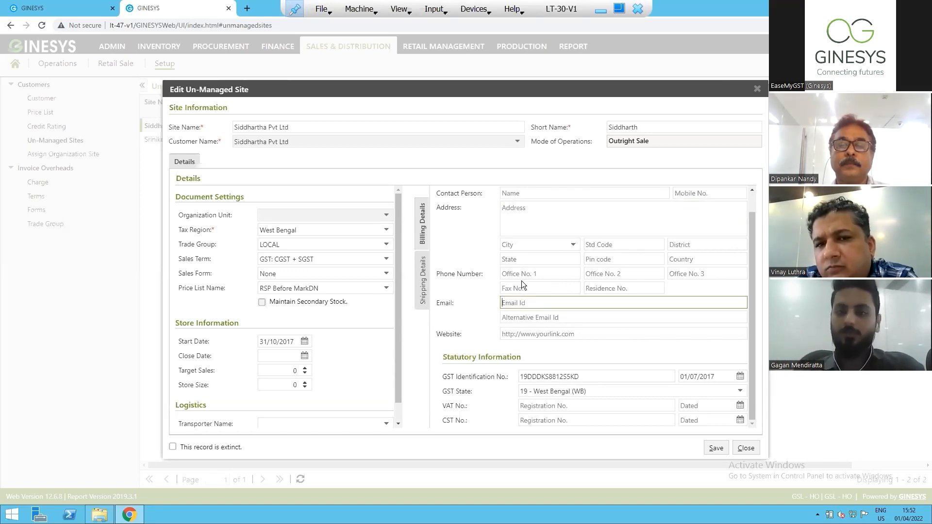
Enter the postal pin code in the un-managed site's billing address.
left_click(606, 260)
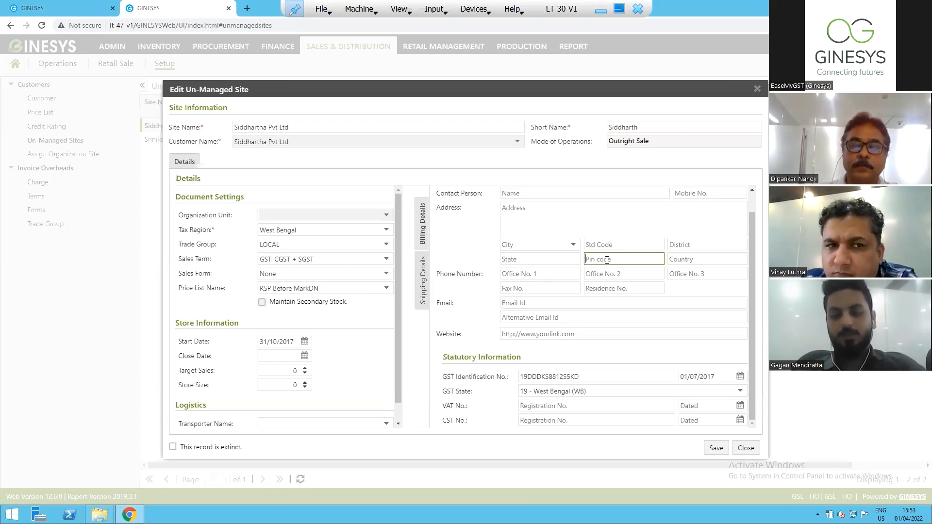
type("700120")
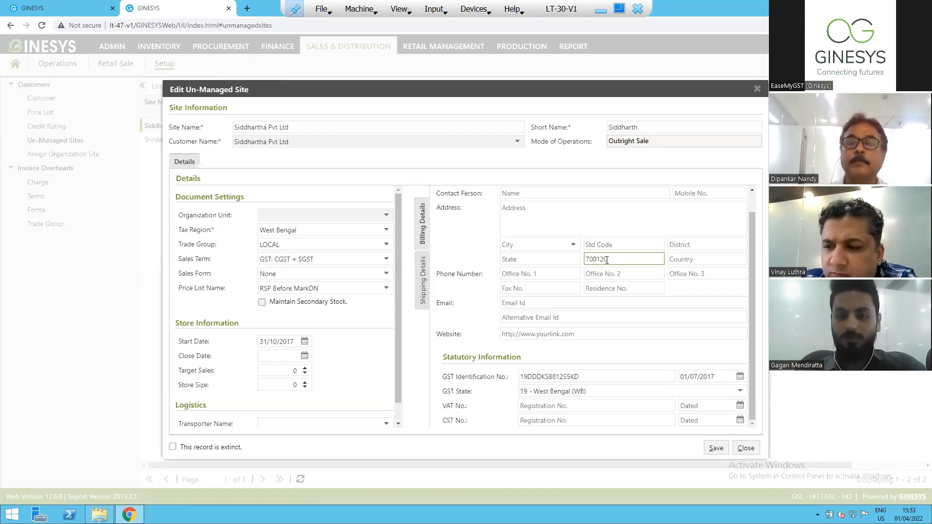
Try a space in the middle of the billing pin code, and remove it again.
key("Left")
key("BackSpace")
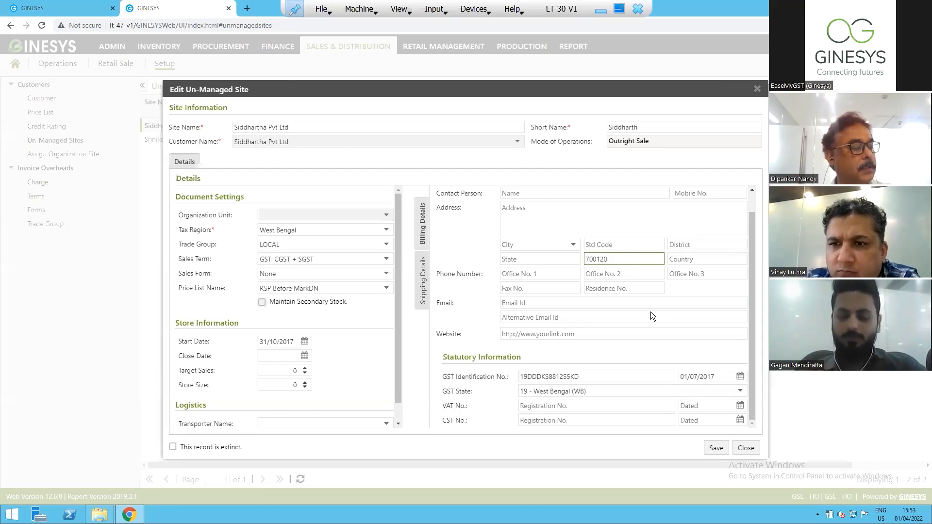
key("shift+Left")
key("shift+Left")
key("shift+Left")
key("shift+Left")
key("shift+Left")
key("shift+Left")
key("Right")
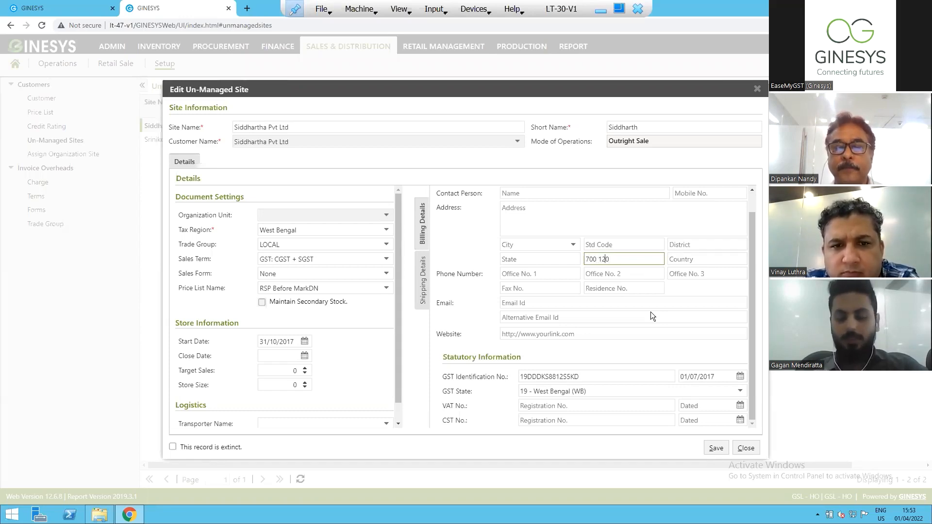
key("BackSpace")
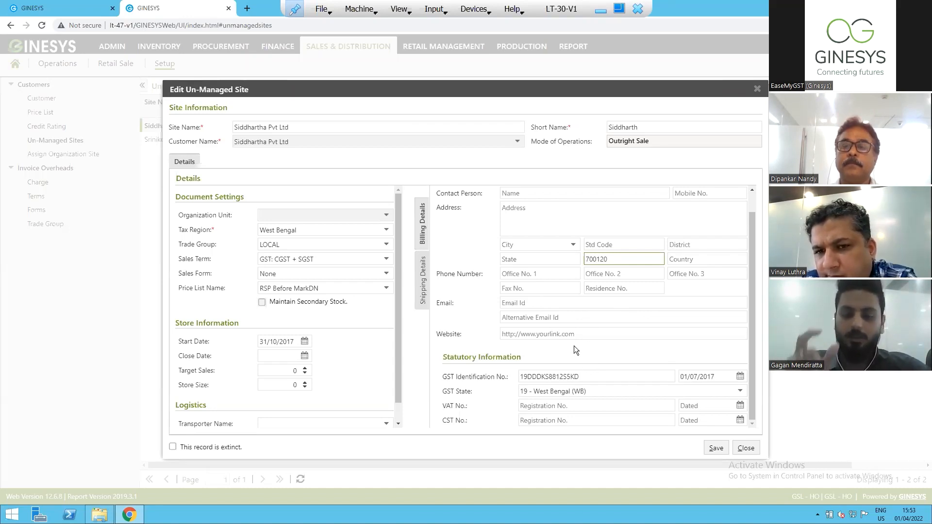
Enter the contact person's mobile number in the billing details and add the +91 country code in front.
left_click(683, 194)
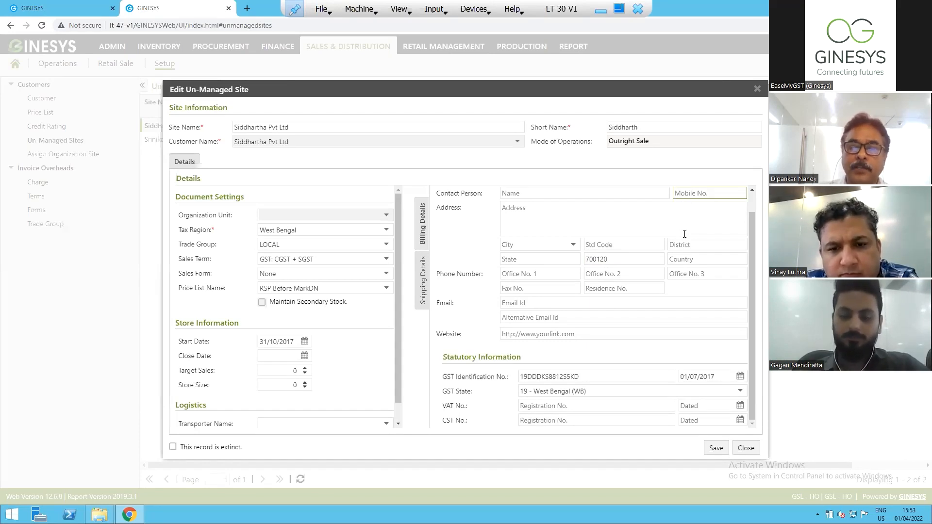
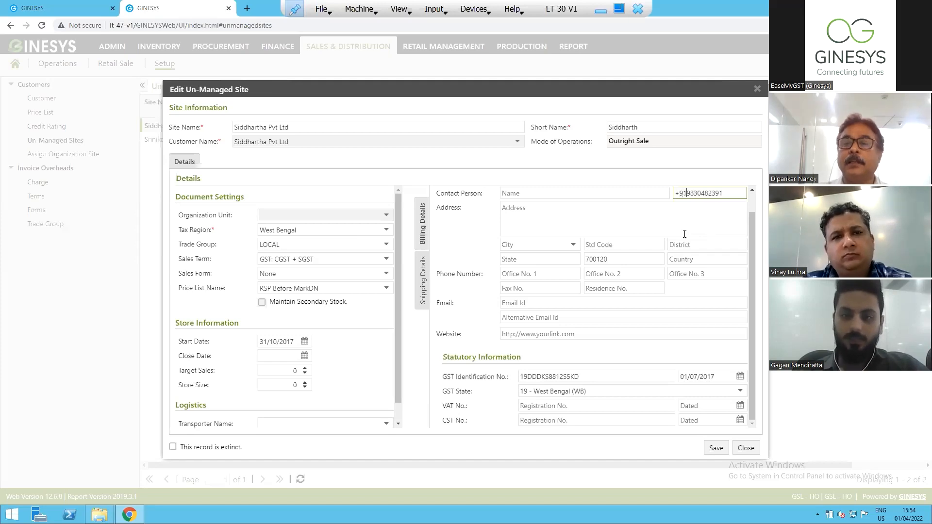
Remove the country code from the contact's mobile number, and clear the whole mobile number field.
key("shift+Left")
key("shift+Left")
key("shift+Left")
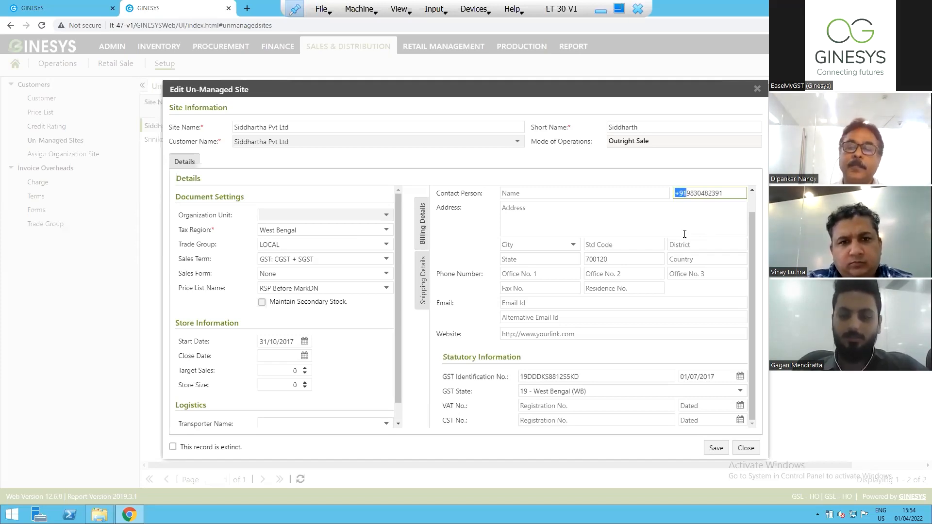
key("BackSpace")
key("Right")
key("Right")
key("Right")
key("Right")
key("Right")
key("Right")
key("Right")
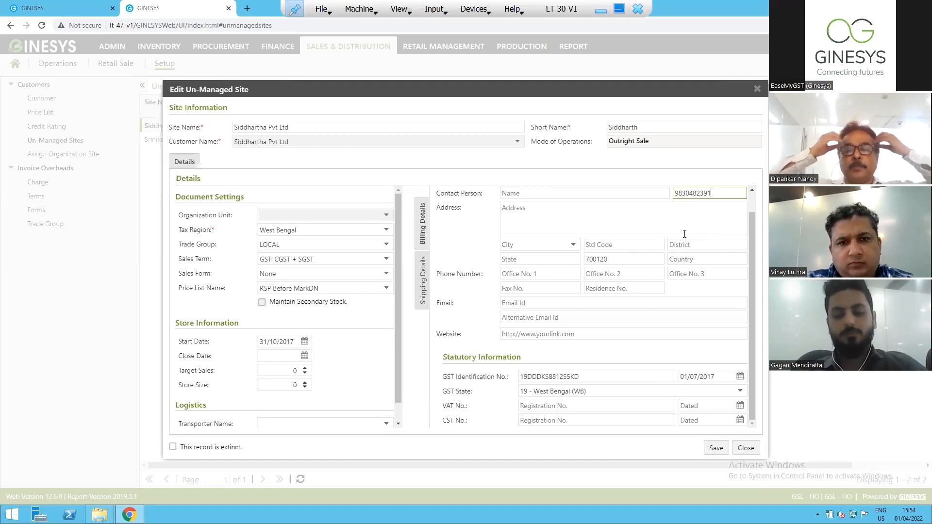
key("ctrl+a")
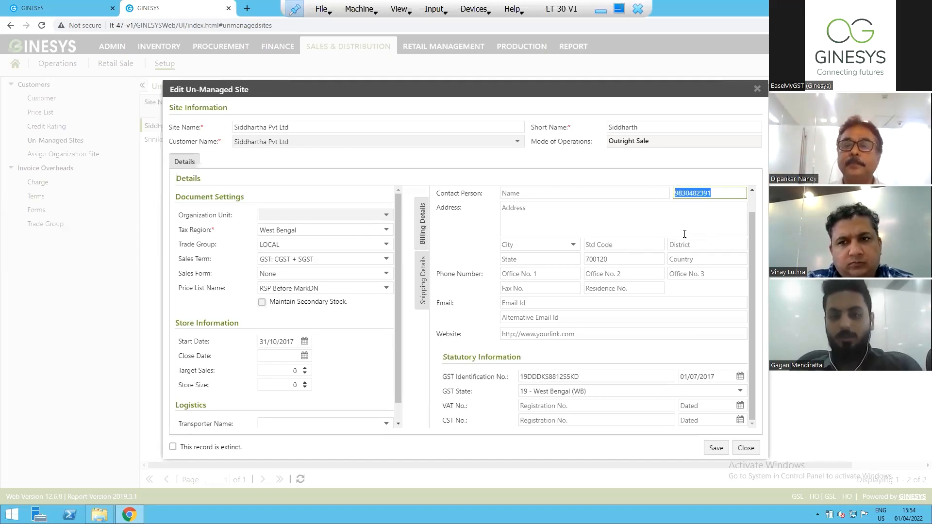
key("BackSpace")
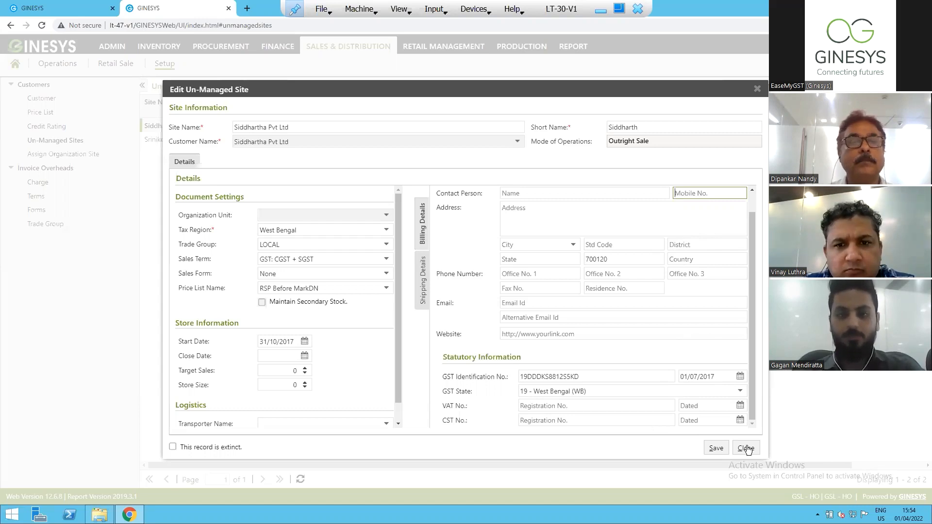
Switch to the browser tab with the item list and open the E-Invoice Generator from the admin utilities.
left_click(33, 8)
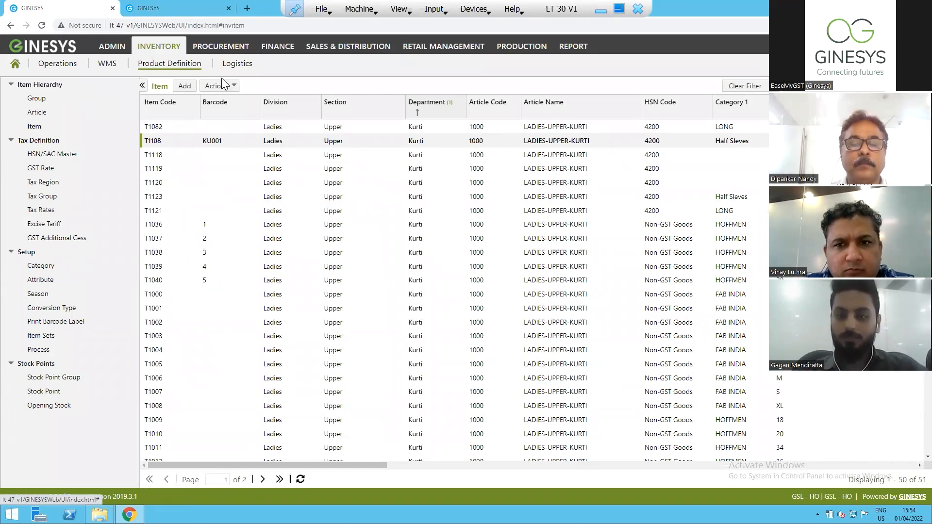
left_click(110, 50)
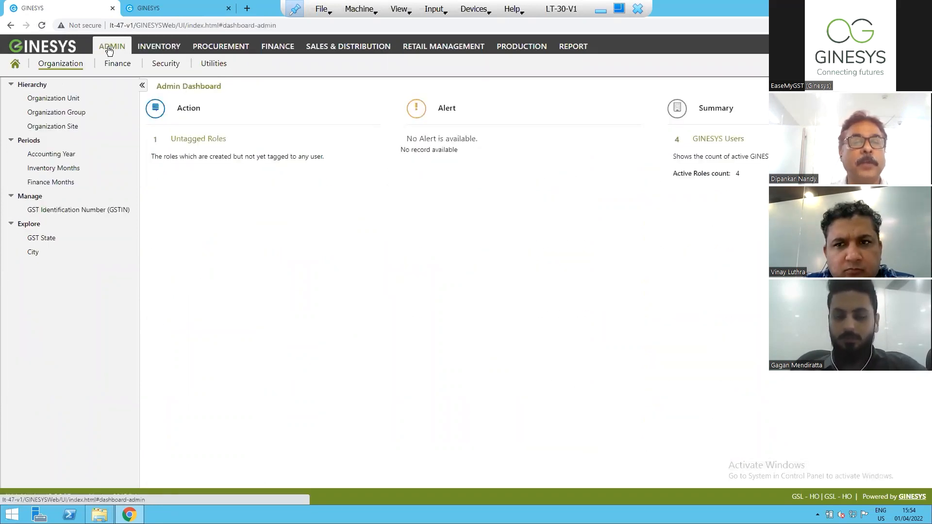
left_click(214, 63)
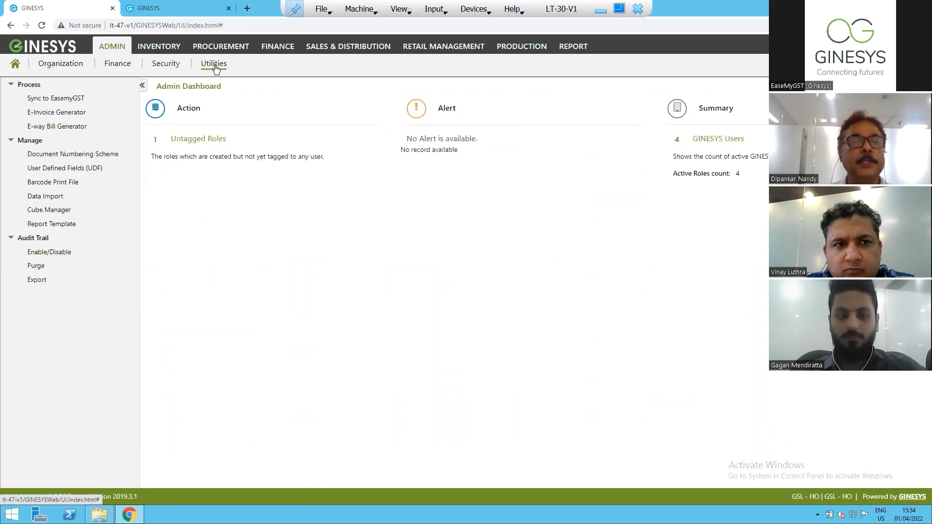
left_click(35, 114)
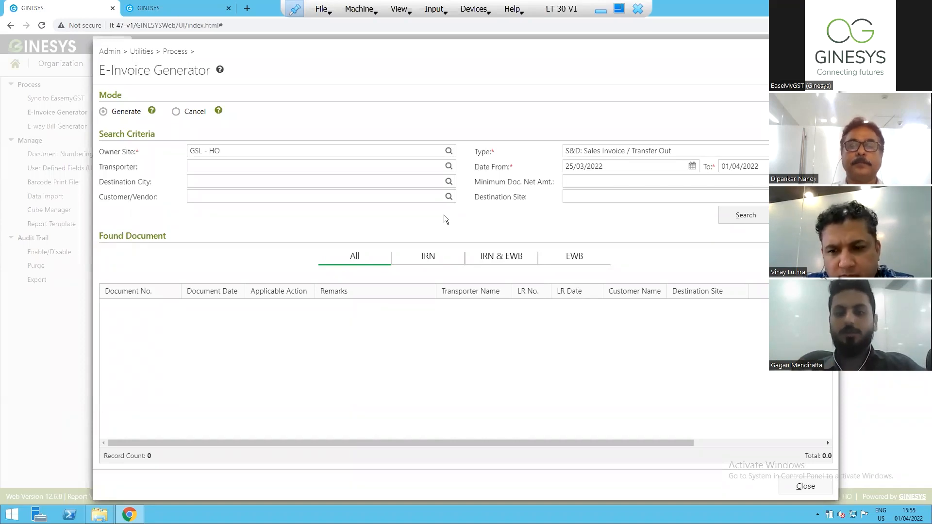
Select GSL - HO as the owner site in the E-Invoice Generator's search criteria.
left_click(447, 153)
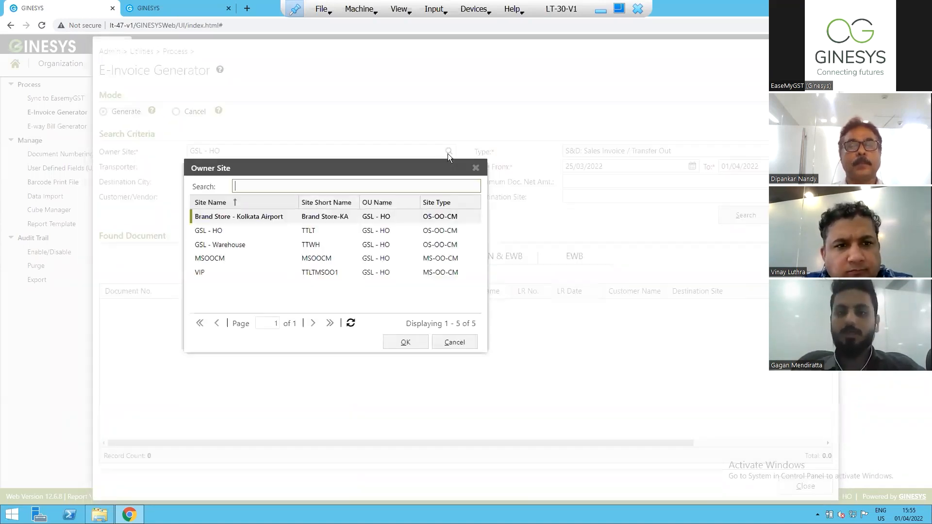
left_click(209, 230)
left_click(392, 343)
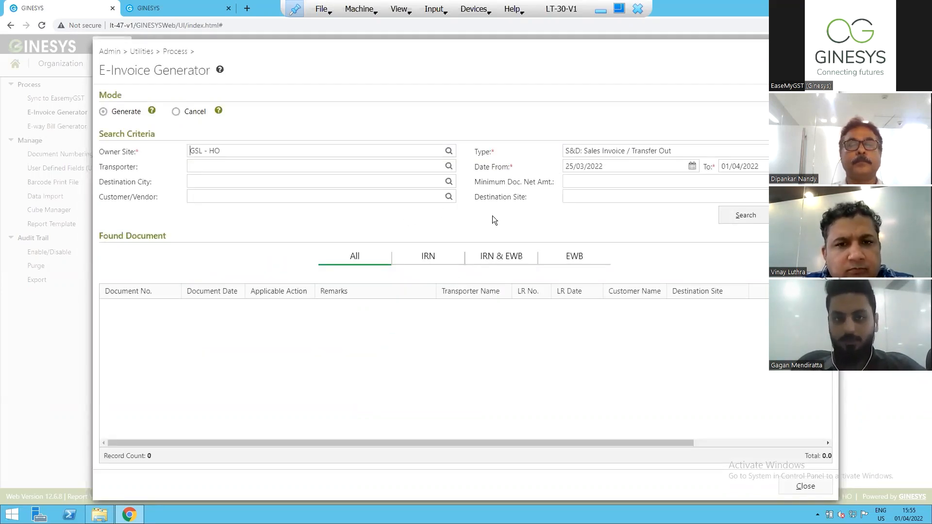
Set the start date of the e-invoice document search to 01/04/2022.
left_click(692, 166)
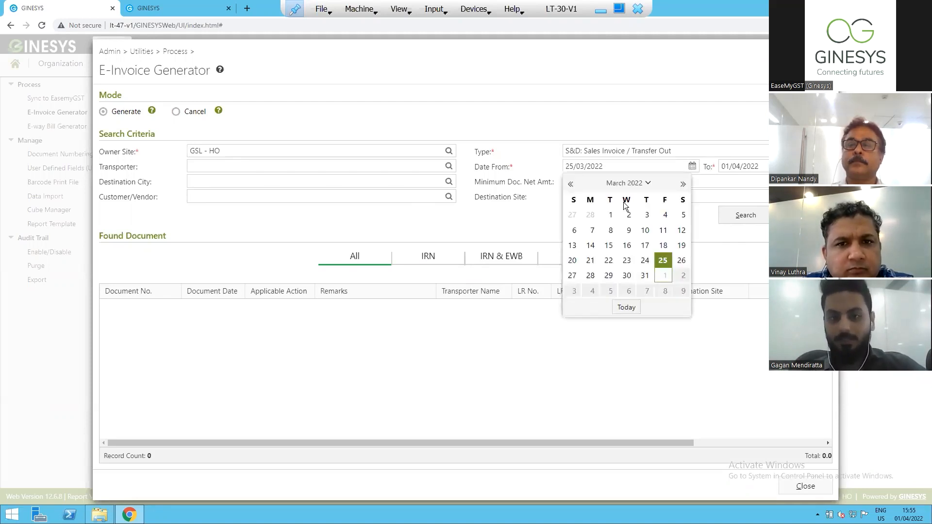
left_click(571, 184)
left_click(571, 184)
left_click(571, 185)
left_click(570, 184)
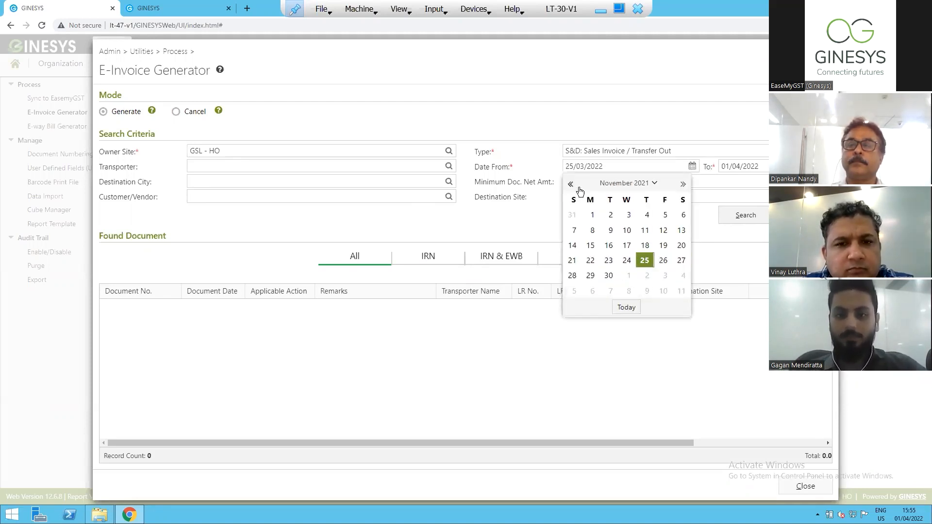
left_click(647, 188)
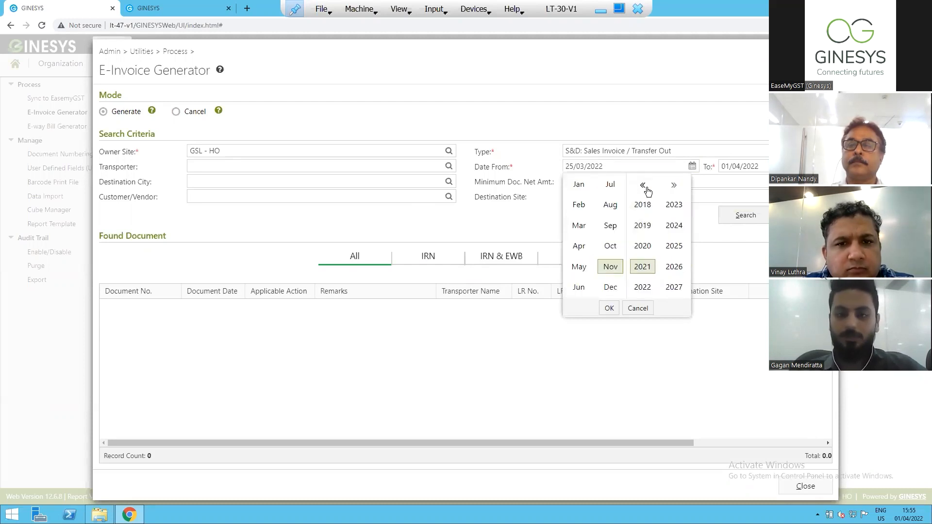
left_click(648, 226)
left_click(609, 308)
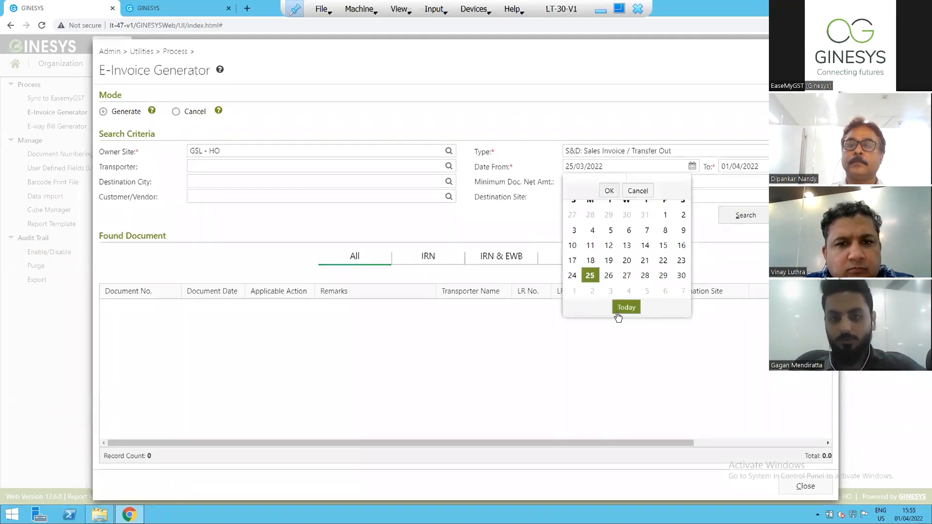
left_click(626, 307)
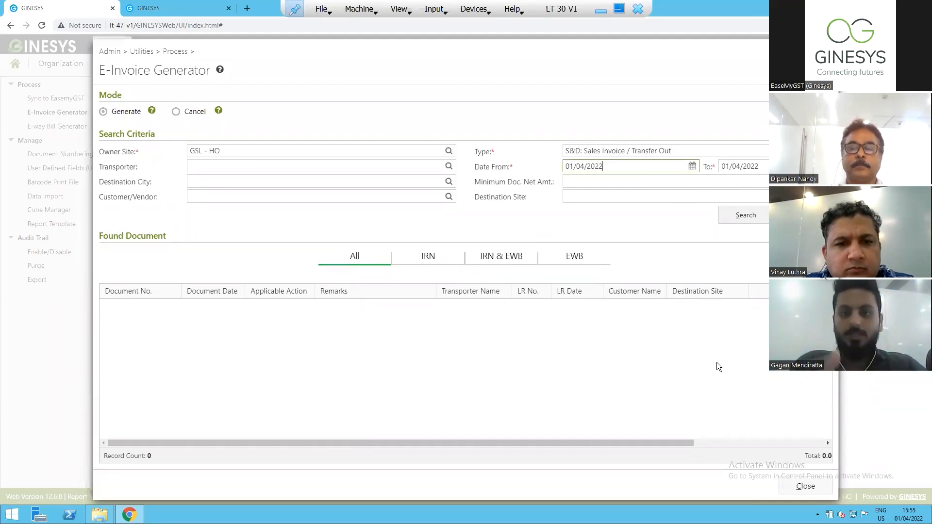
Set the start date of the e-invoice document search to 01/03/2022.
left_click(692, 166)
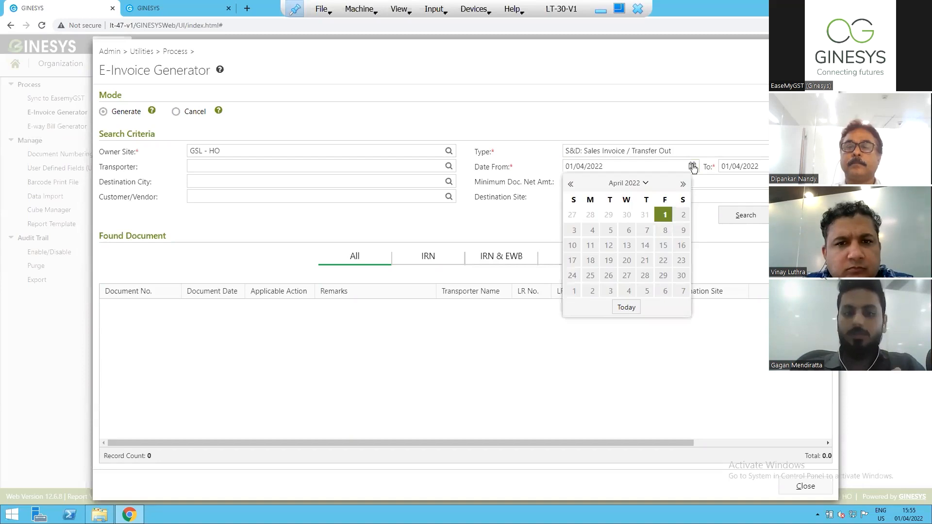
left_click(571, 185)
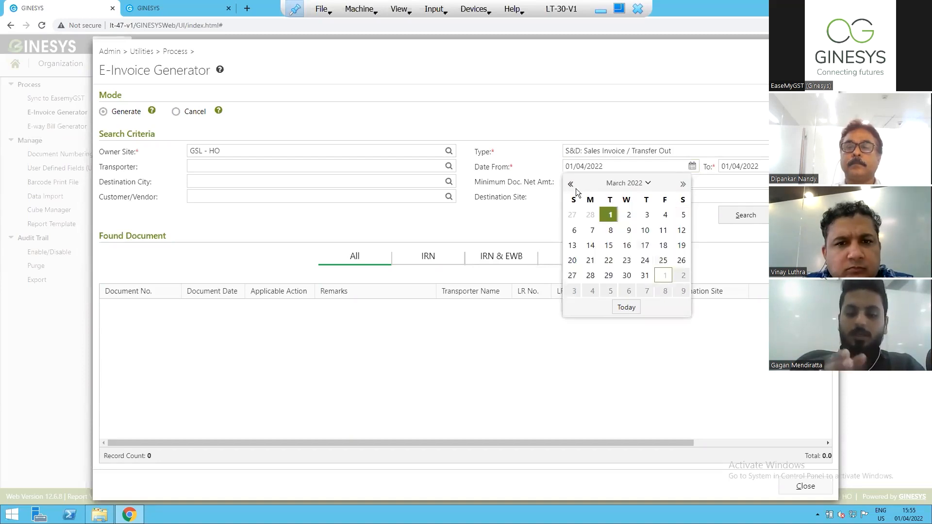
left_click(610, 218)
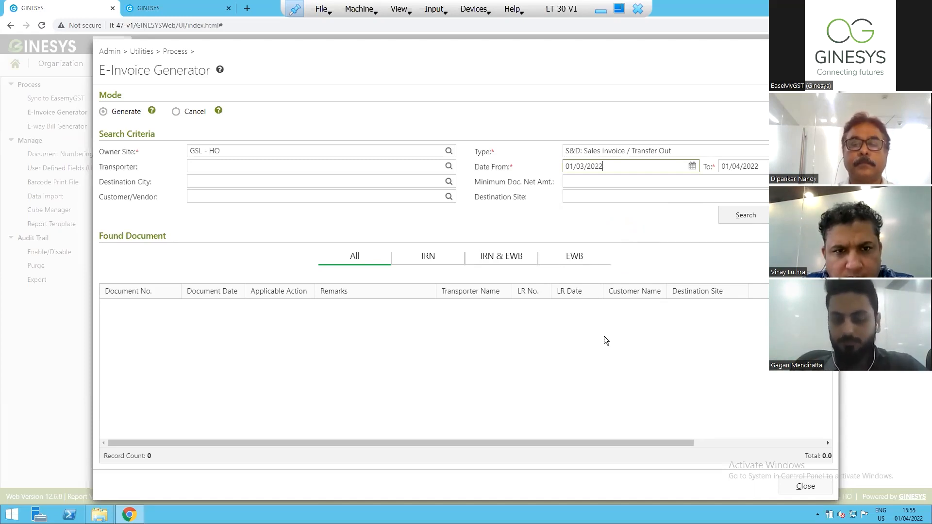
View the IRN, IRN & EWB and EWB categories of found documents in the E-Invoice Generator.
left_click(416, 256)
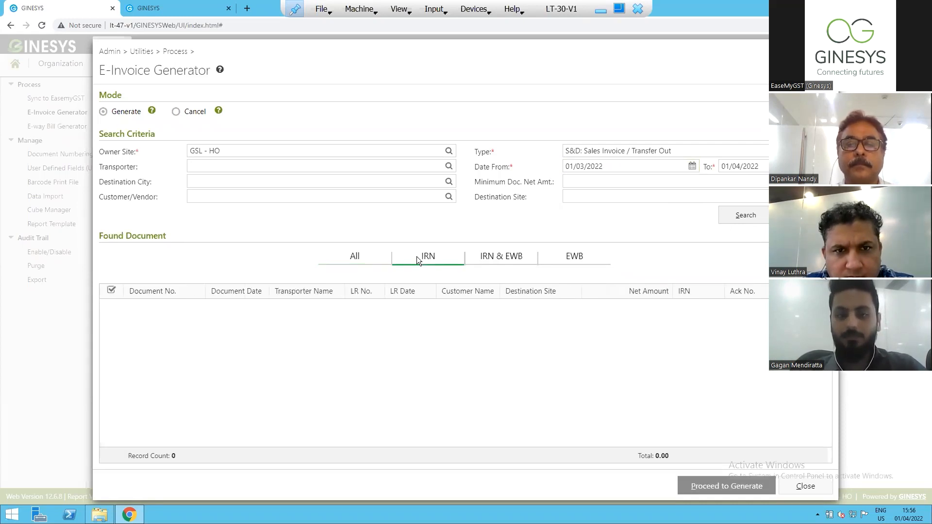
left_click(487, 258)
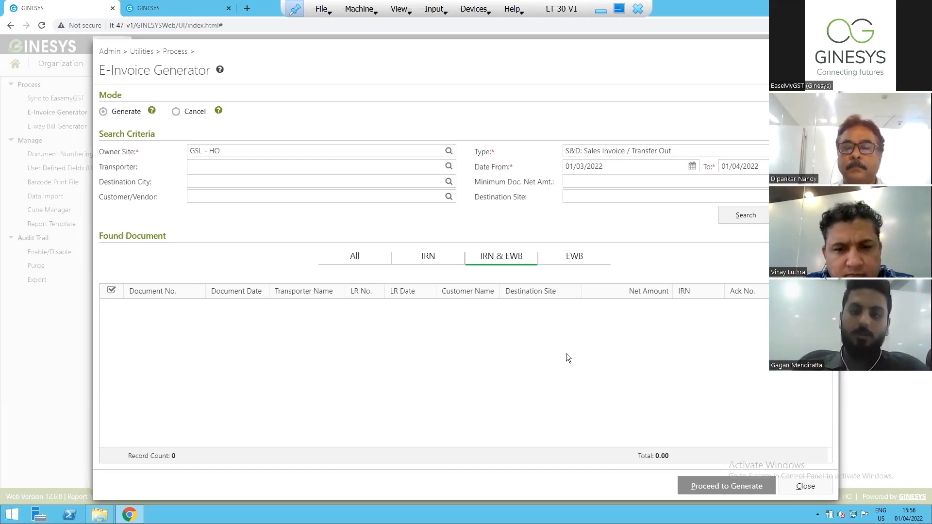
left_click(559, 259)
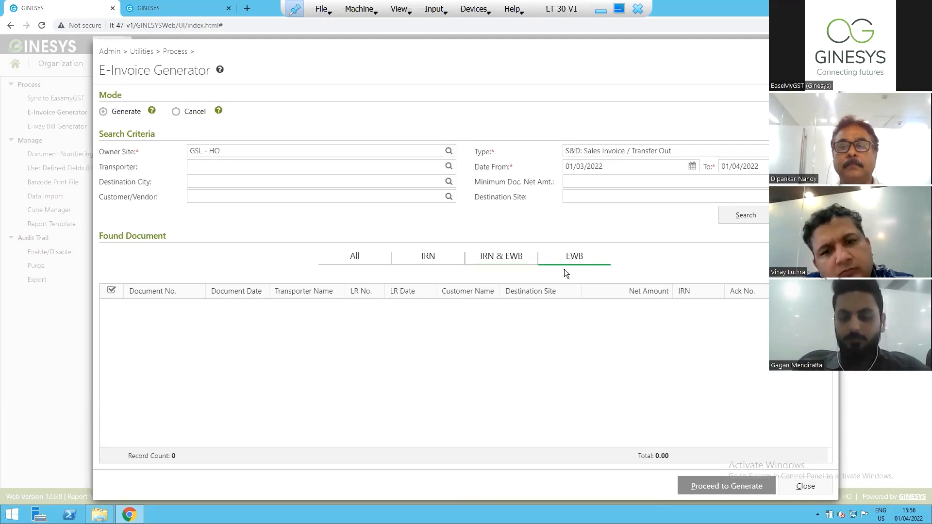
Close the E-Invoice Generator, open the E-way Bill Generator and select GSL - HO as the owner site.
left_click(804, 486)
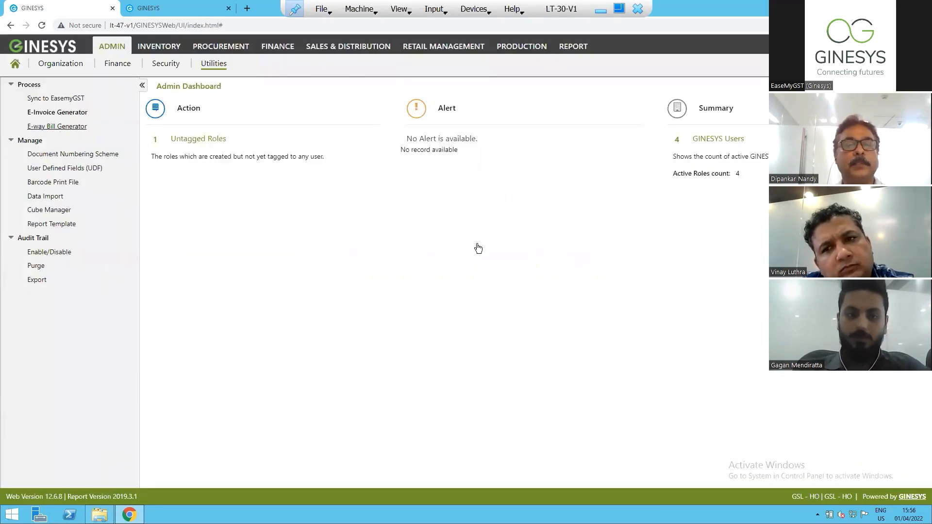
left_click(67, 127)
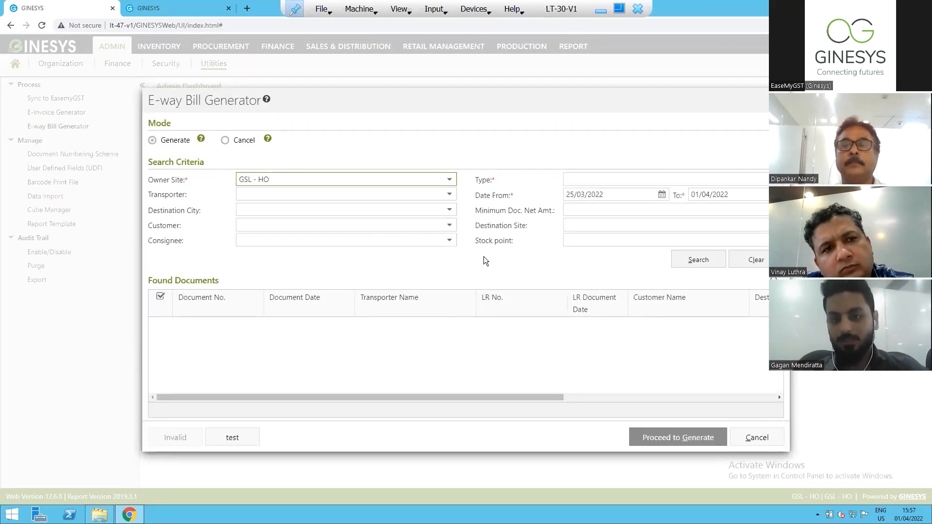
left_click(450, 183)
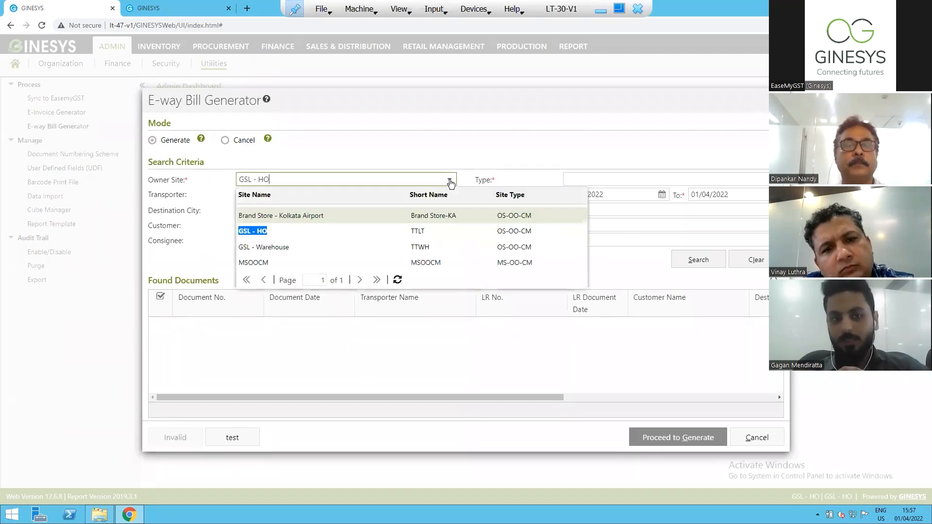
left_click(315, 230)
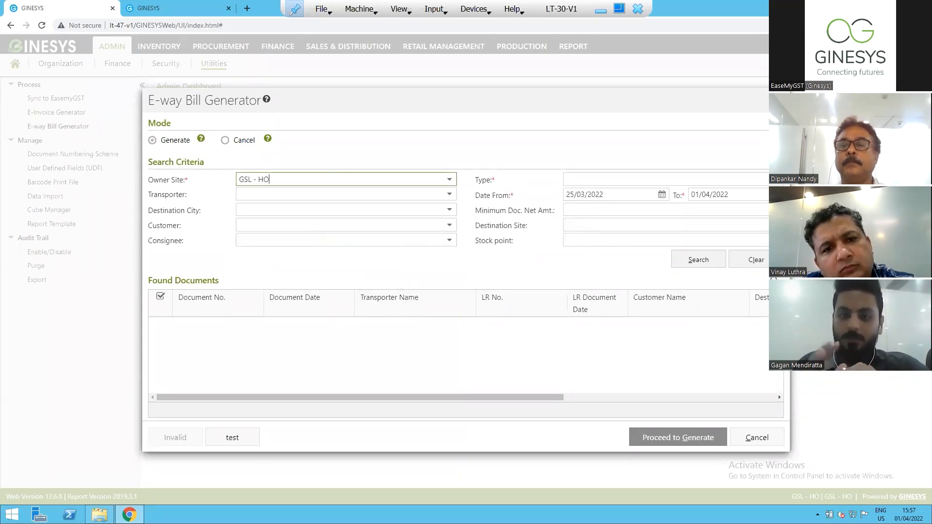
Set the e-way bill search type to S&D: Sales Invoice / Transfer Out and its start date to 01/03/2022, then close the generator without searching.
left_click(742, 180)
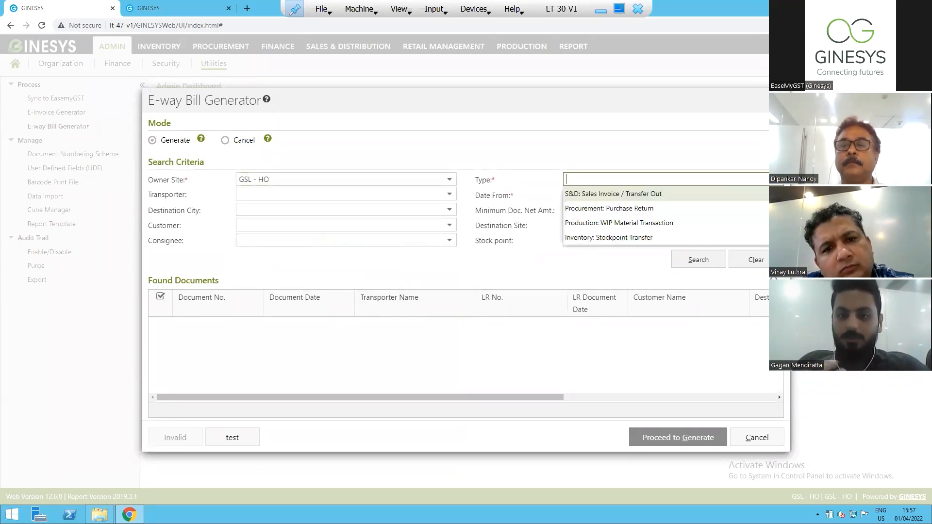
left_click(636, 194)
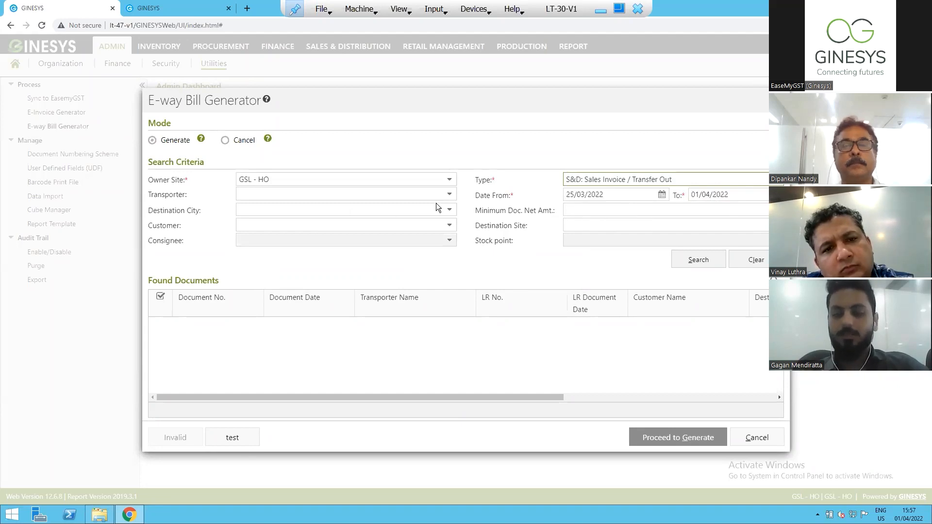
left_click(661, 197)
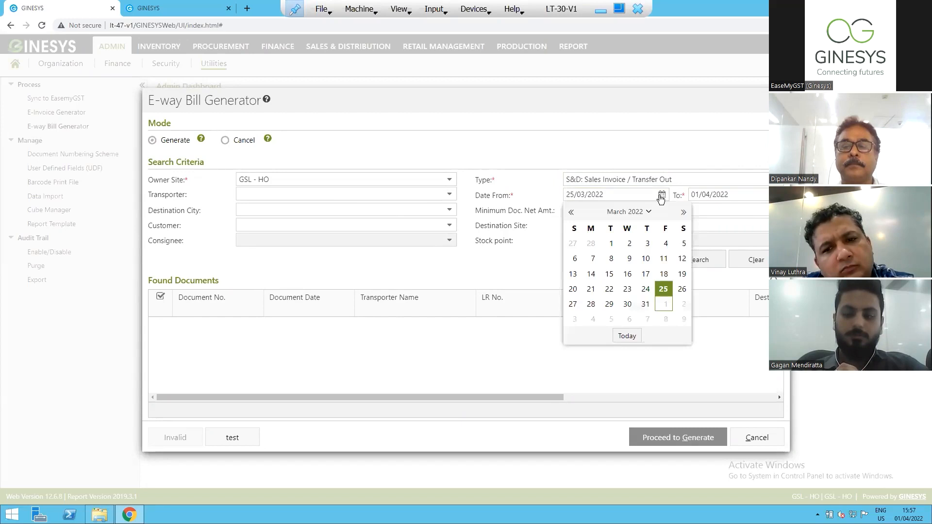
left_click(610, 244)
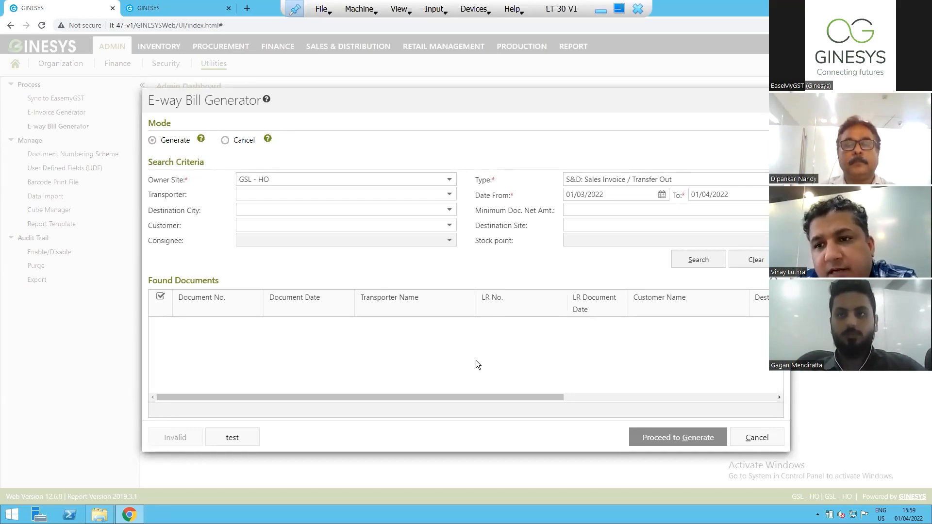
left_click(755, 439)
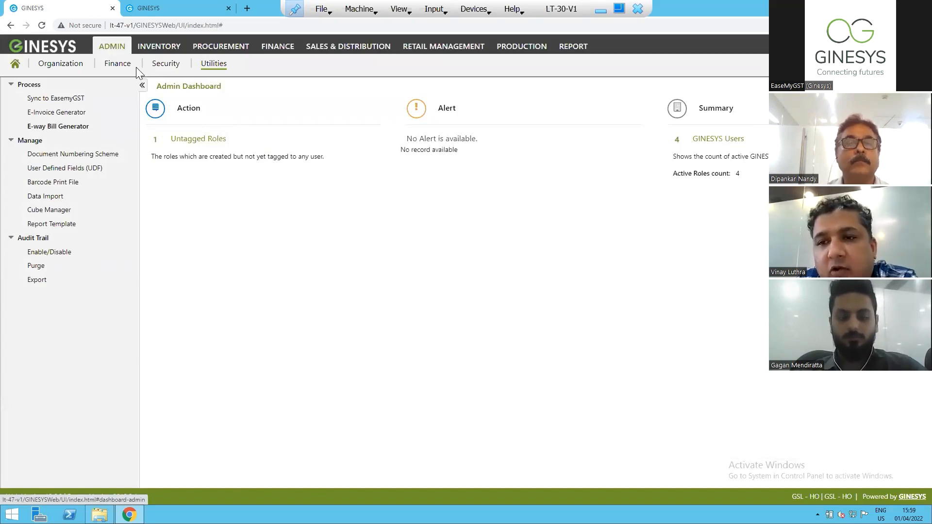
Start a new outgoing LR entry in the Inventory module's logistics section.
left_click(159, 46)
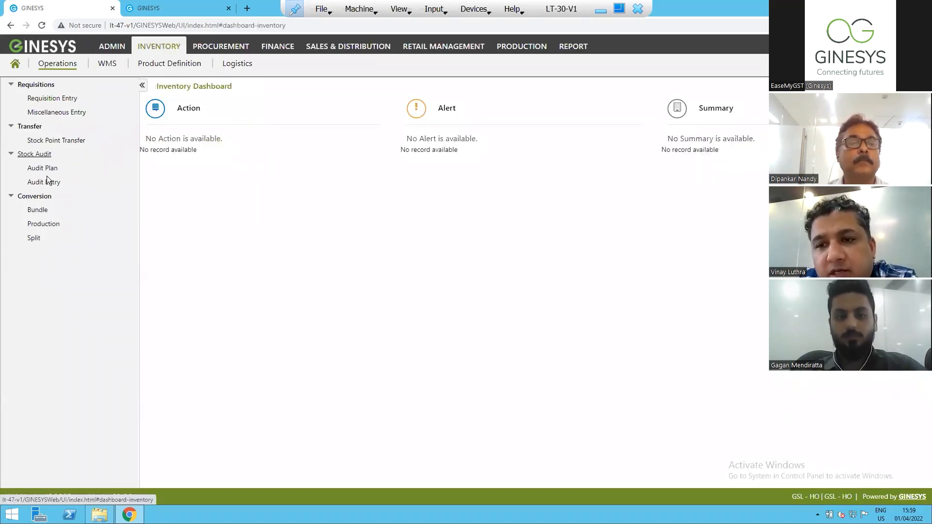
left_click(228, 65)
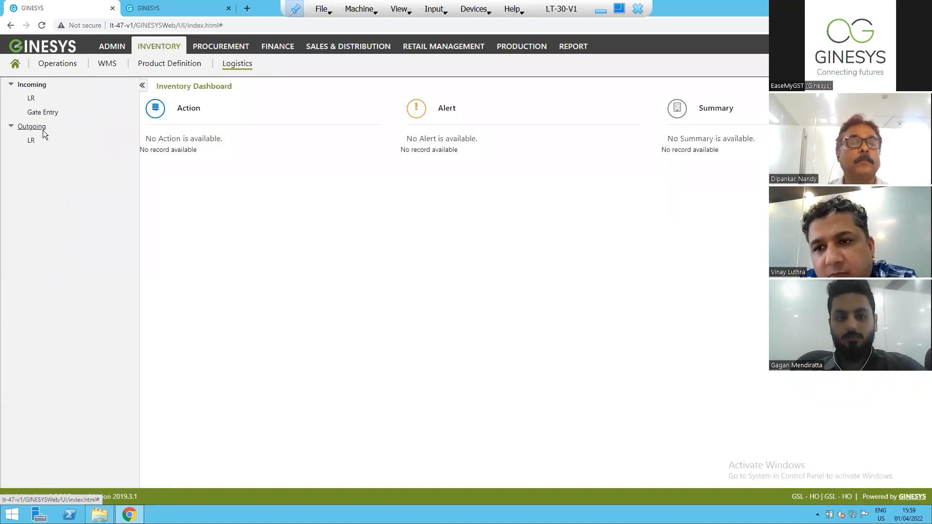
left_click(31, 141)
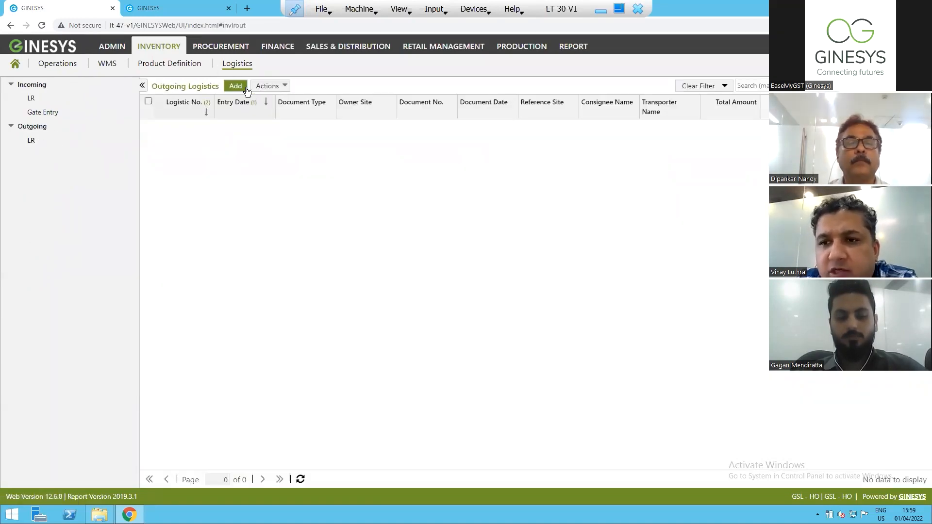
left_click(235, 88)
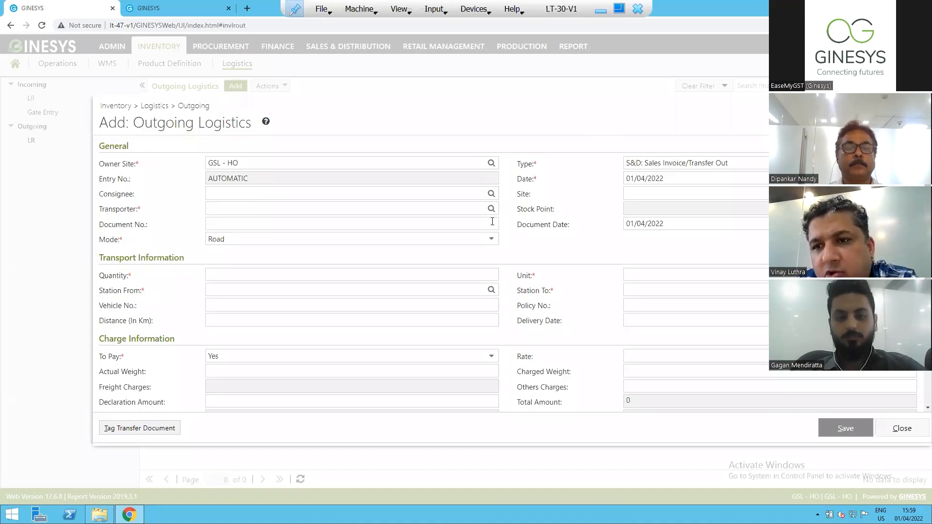
Set the outgoing logistics entry's transport quantity to 10 and its unit to Cartoon.
left_click(462, 274)
type("10")
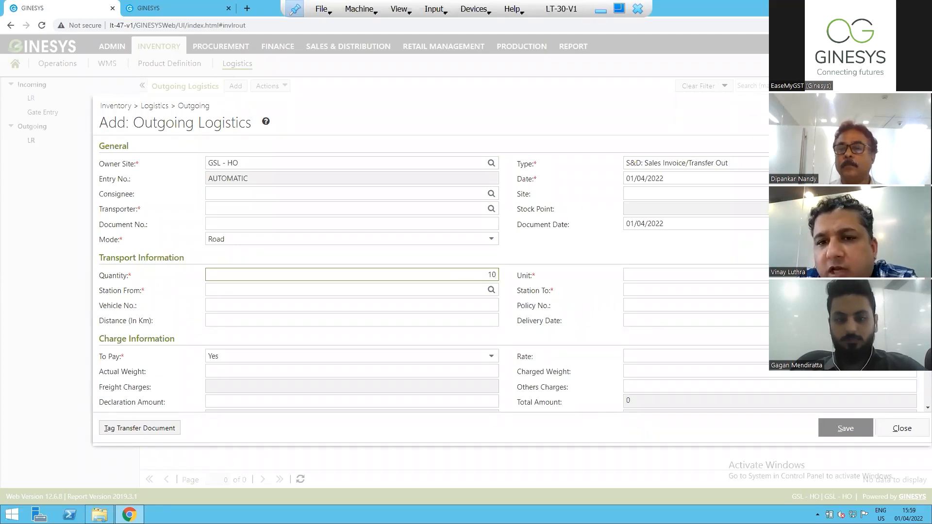
left_click(910, 275)
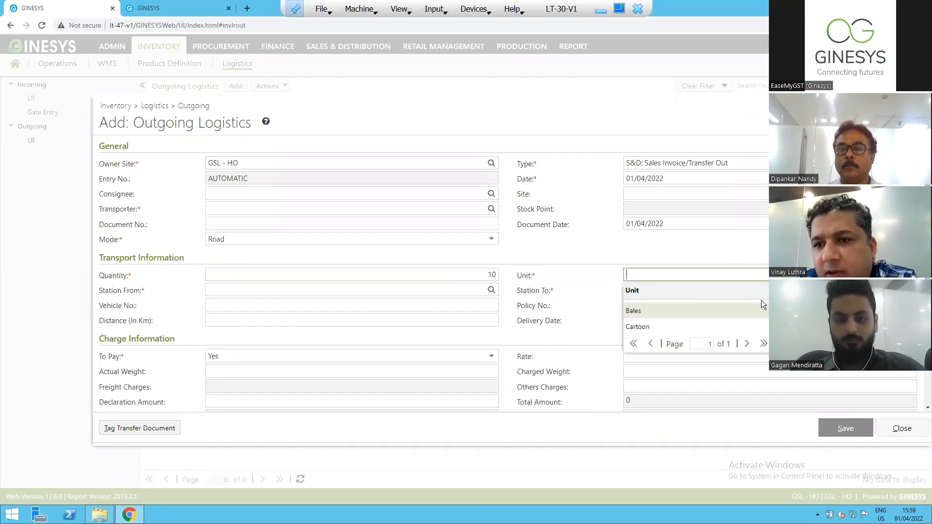
left_click(638, 327)
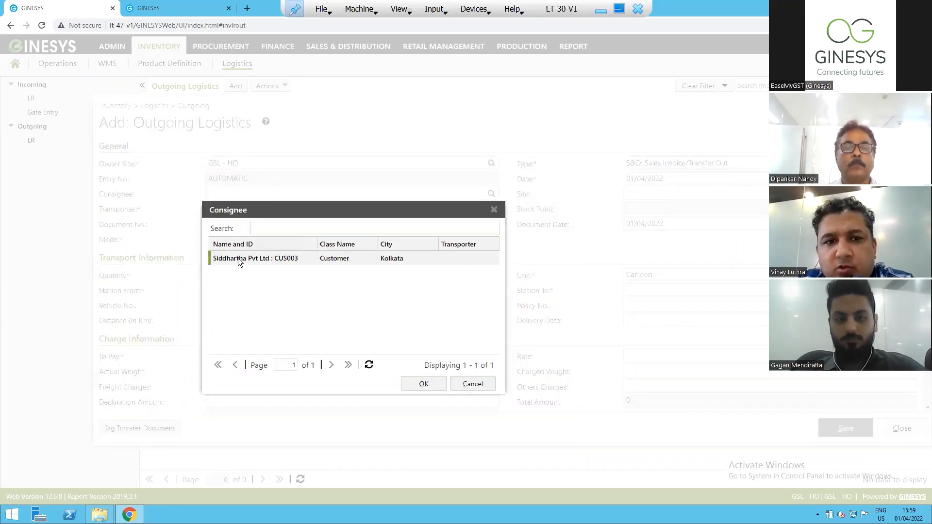
Select Siddhartha Pvt Ltd as both the consignee and the site, and Akash Transporter as the transporter.
double_click(238, 257)
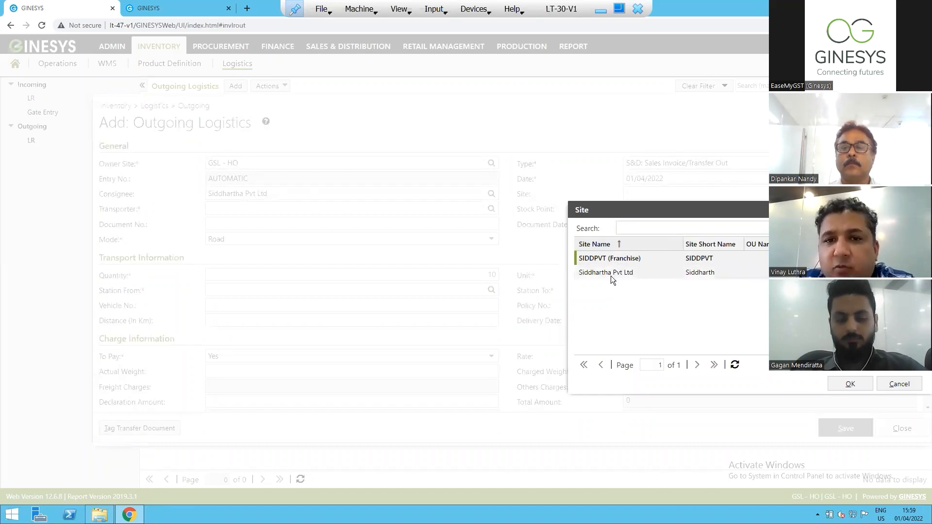
left_click(611, 276)
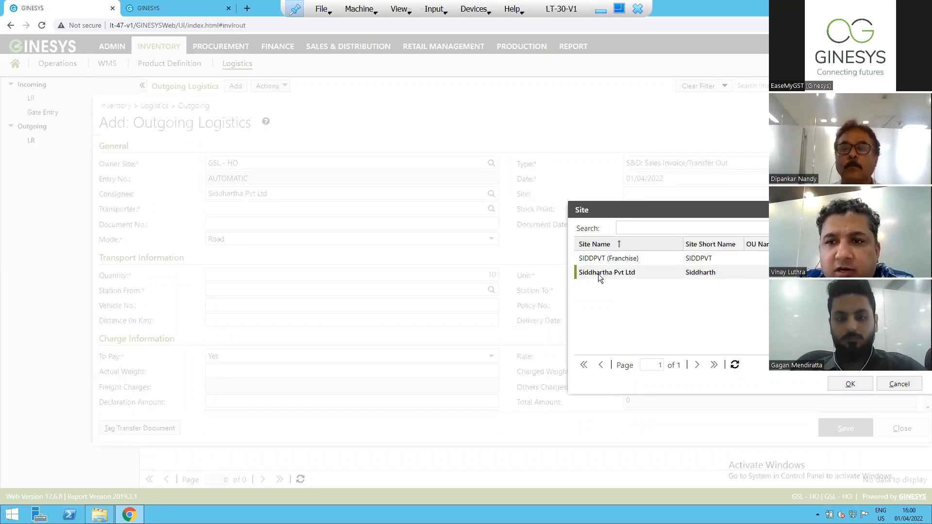
double_click(598, 274)
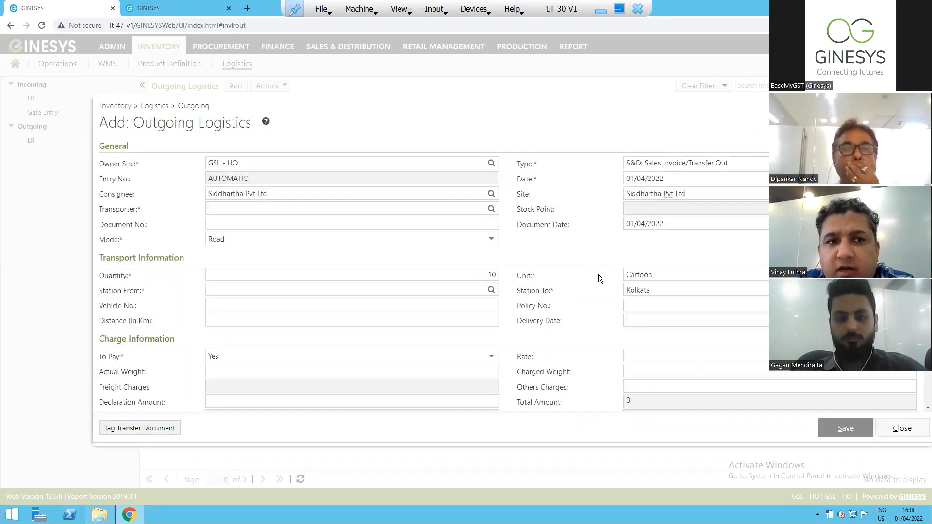
left_click(491, 209)
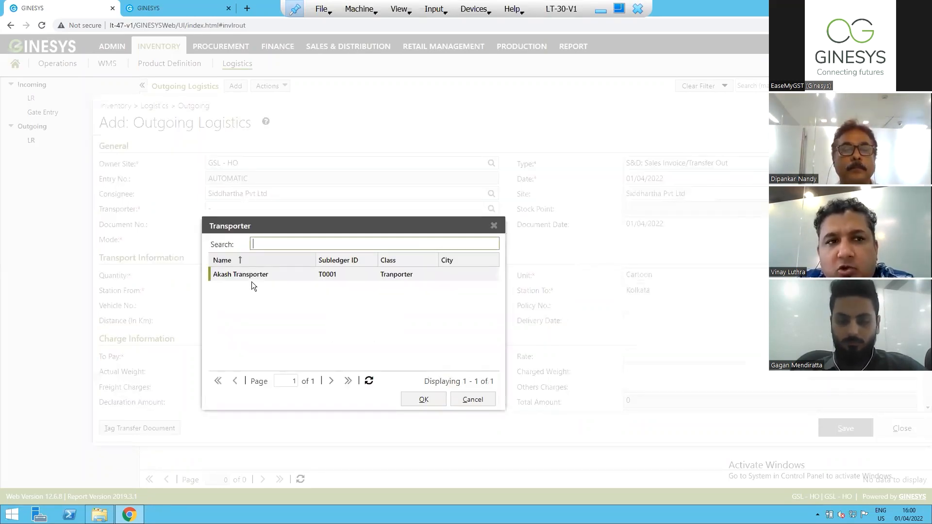
left_click(413, 399)
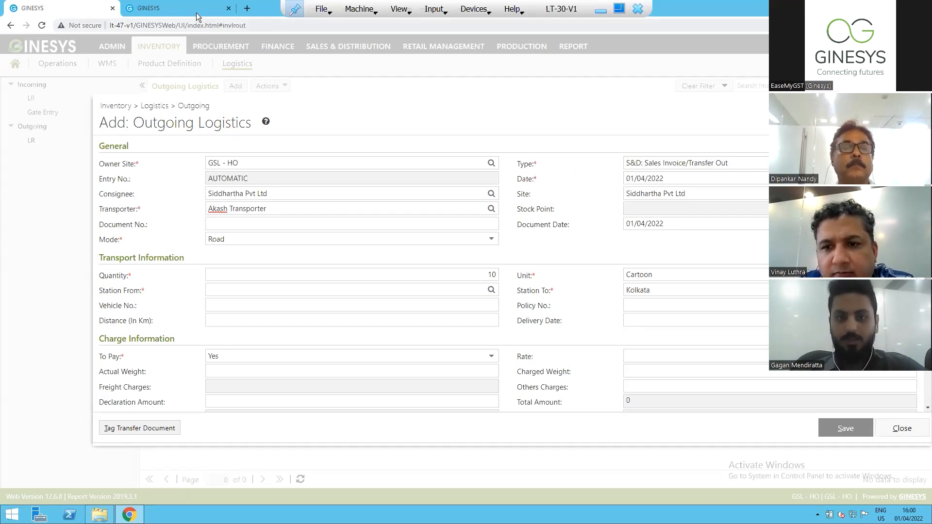
Close the Siddhartha Pvt Ltd un-managed site record in the other GINESYS session, discarding its changes.
left_click(168, 9)
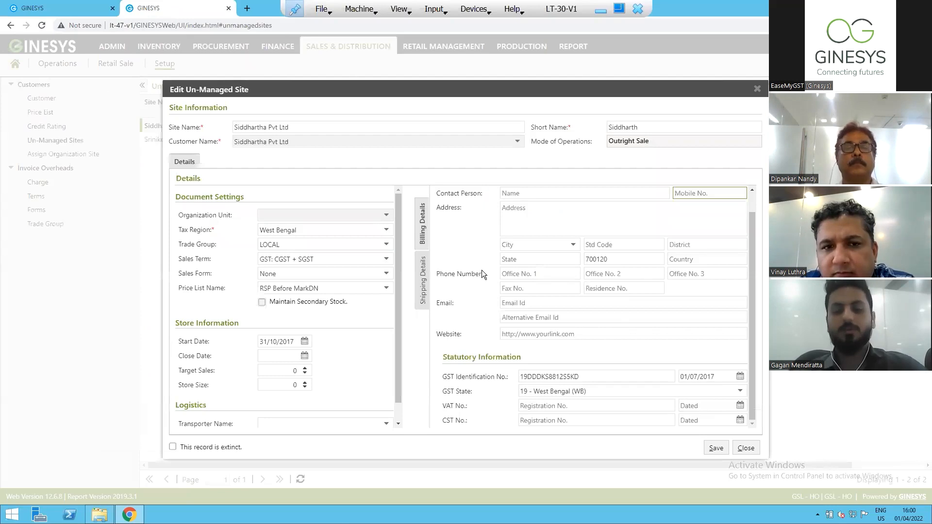
left_click(744, 446)
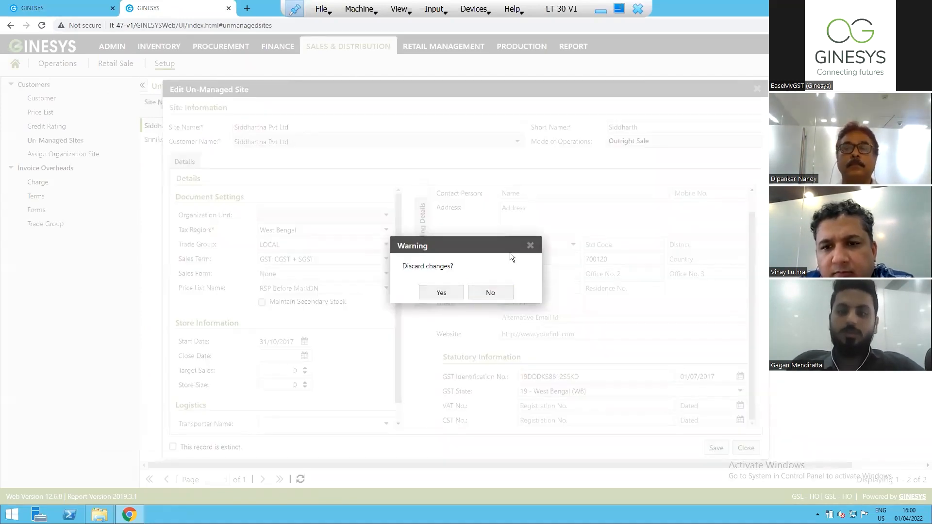
key("Return")
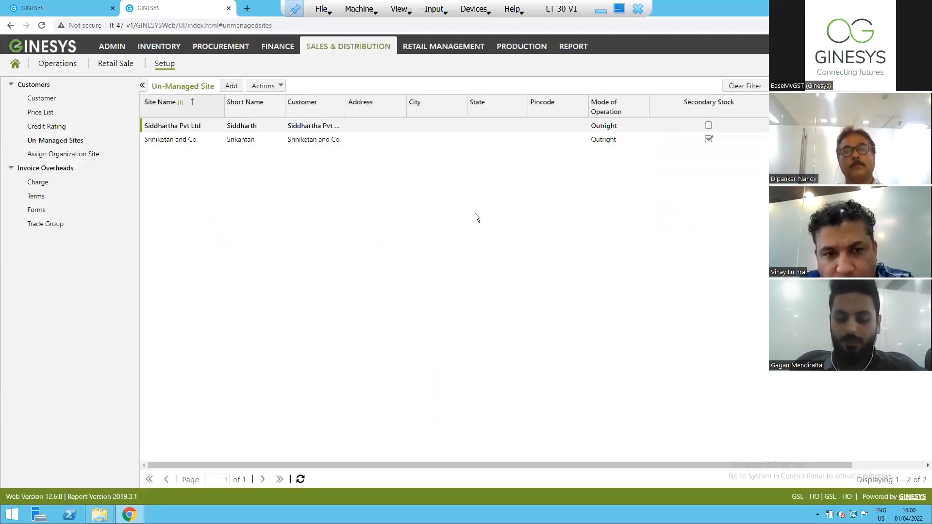